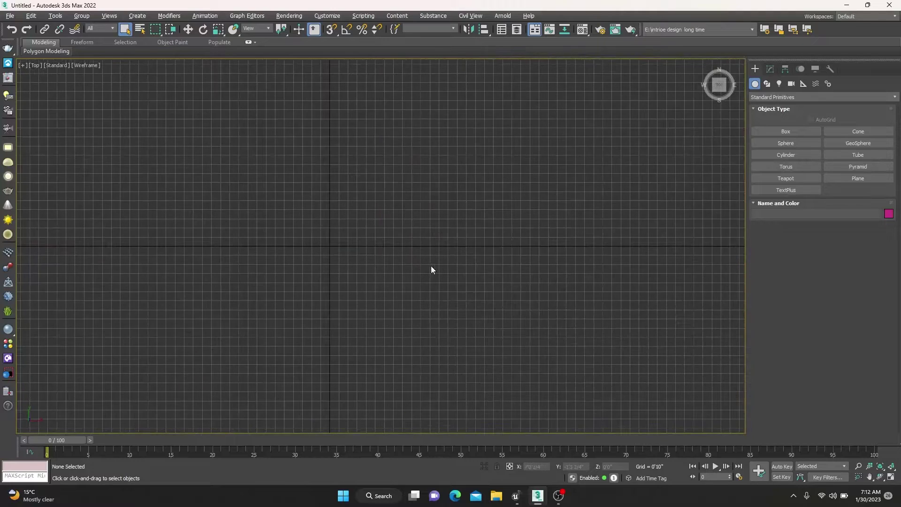
Create a Standard Primitive box by dragging its base rectangle in the Top view.
left_click(863, 179)
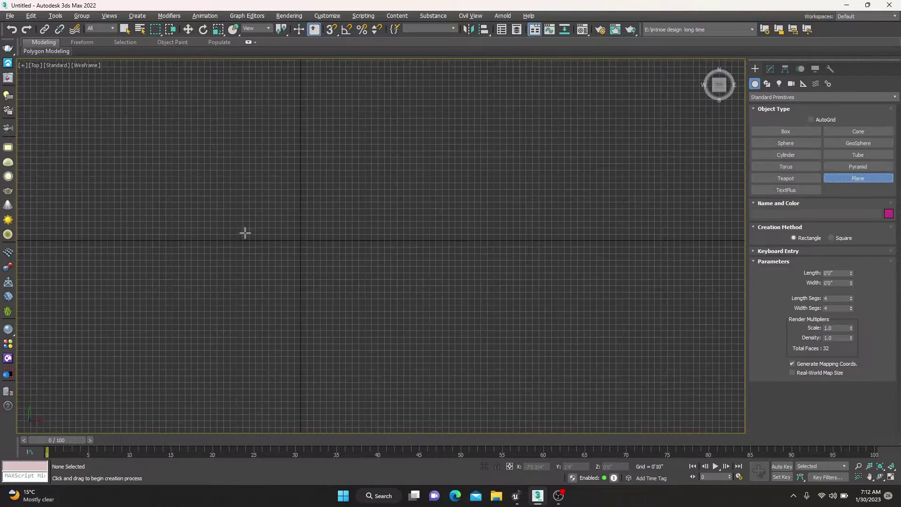
left_click(786, 132)
mouse_move(110, 153)
left_mouse_down()
mouse_move(256, 296)
mouse_move(643, 344)
mouse_move(576, 334)
left_mouse_up()
key("alt+w")
key("alt+w")
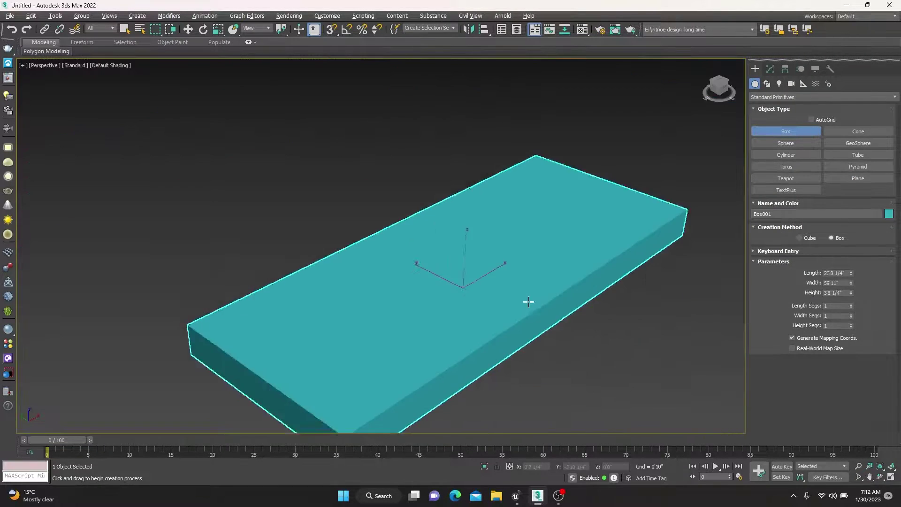
scroll(506, 290, "down", 5)
scroll(506, 290, "up", 5)
scroll(506, 289, "down", 3)
Scale the box down along its height into a thin flat slab.
key("r")
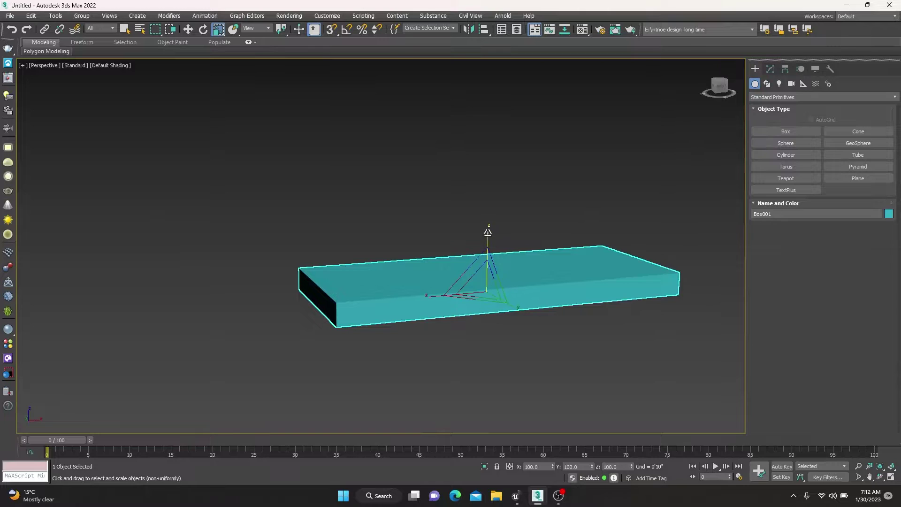
left_click_drag(488, 286, 495, 355)
scroll(493, 308, "up", 3)
scroll(493, 308, "down", 2)
left_click(501, 343)
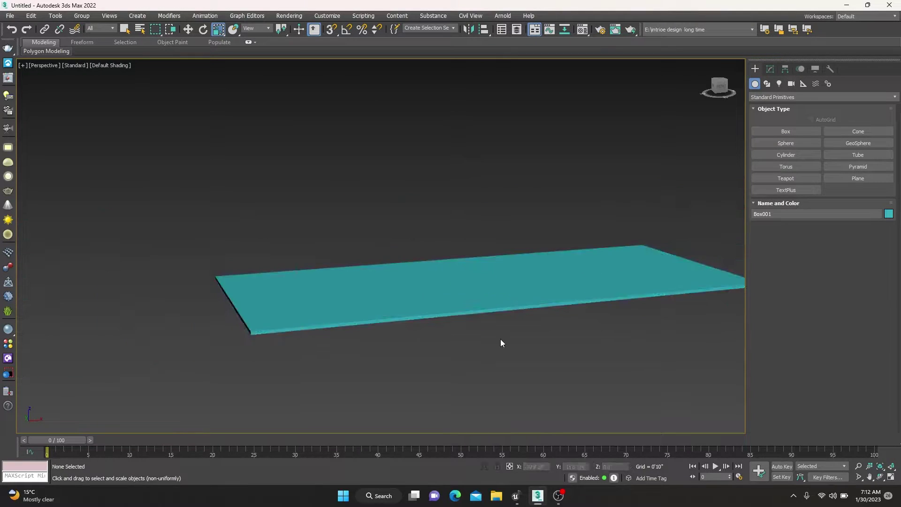
scroll(488, 319, "down", 3)
In the maximized Front view, select the slab and set its object color to pale yellow.
key("alt+w")
right_click(521, 136)
key("alt+w")
middle_click_drag(523, 155, 476, 280)
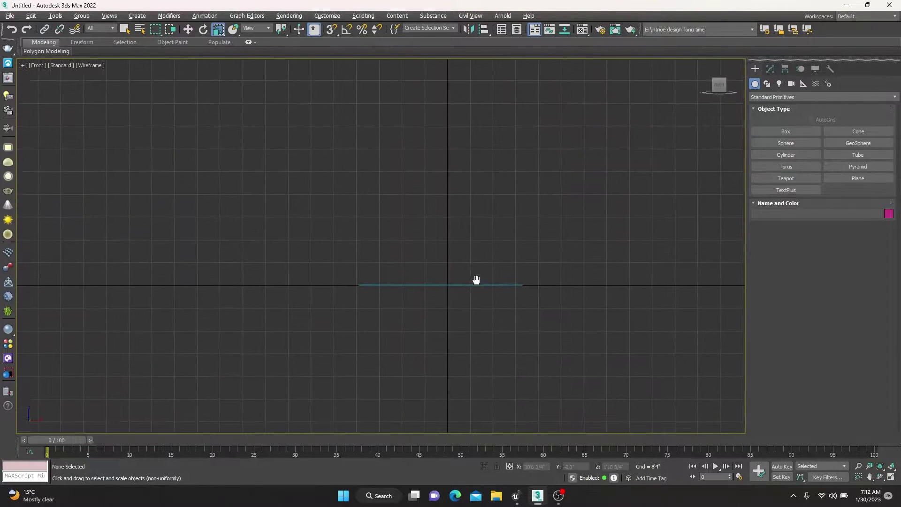
key("w")
left_click_drag(408, 263, 683, 343)
left_click(890, 213)
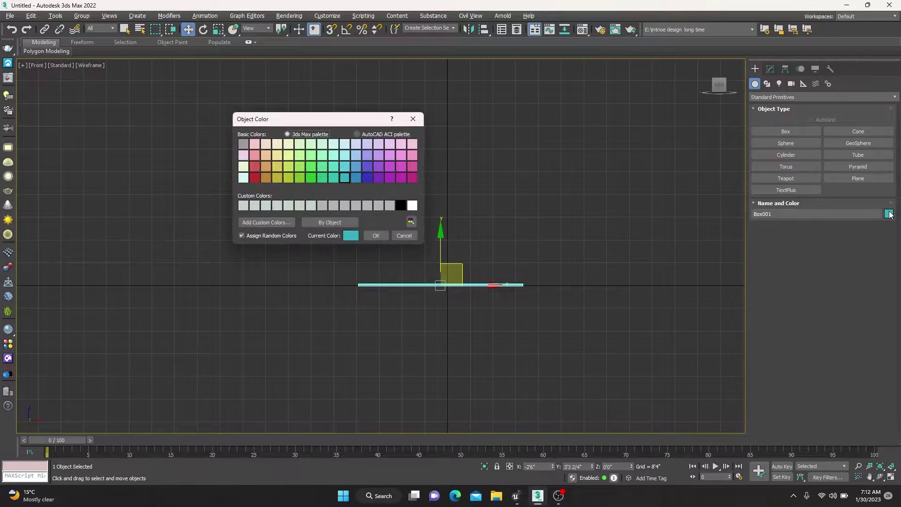
left_click(374, 236)
left_click(294, 241)
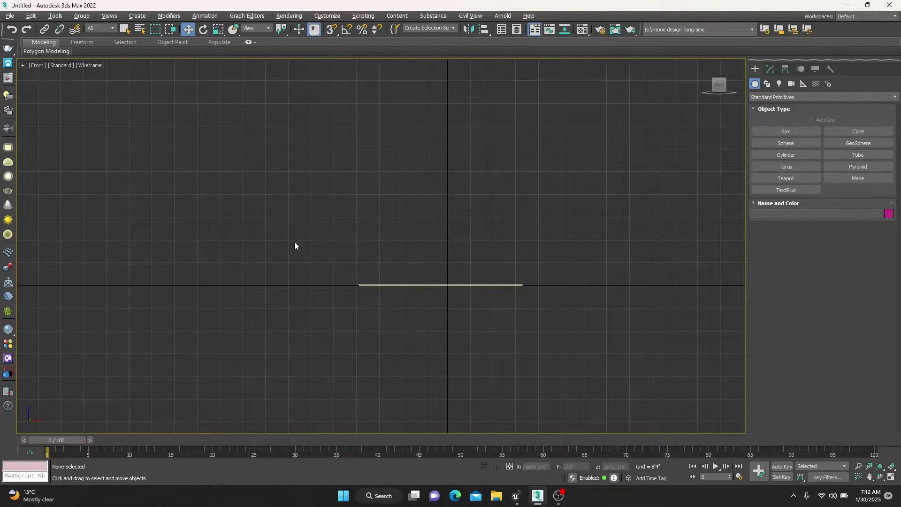
left_click(768, 83)
Draw a closed rectangular Line outline in the Front view as the frame shape.
left_click(787, 143)
scroll(410, 287, "up", 3)
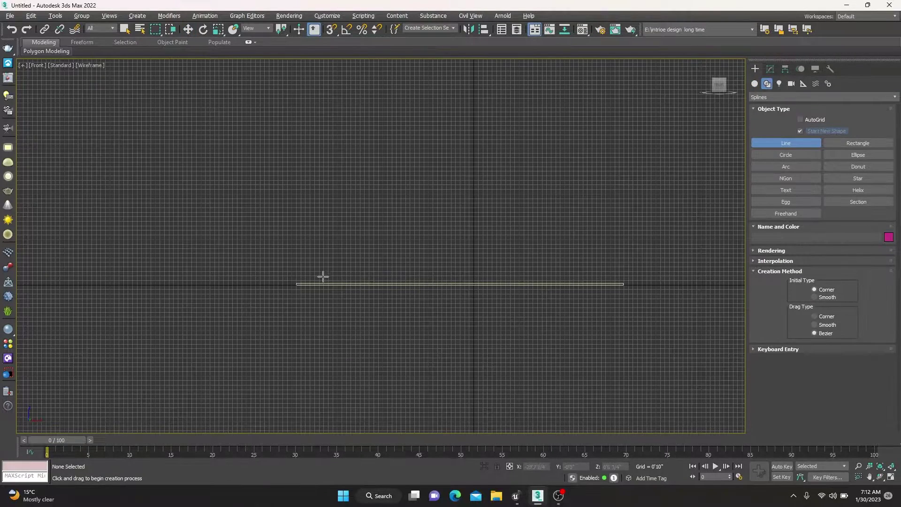
scroll(322, 277, "up", 5)
scroll(226, 292, "down", 4)
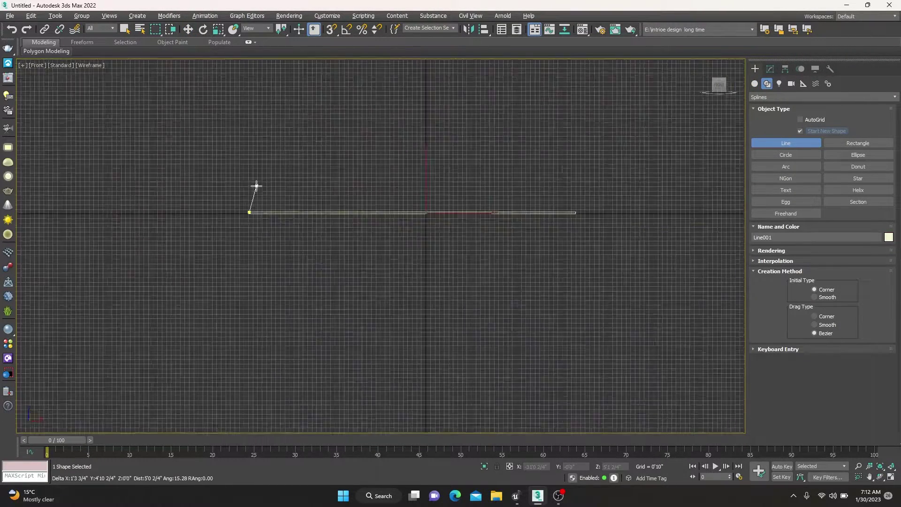
scroll(256, 185, "down", 3)
left_click(169, 312)
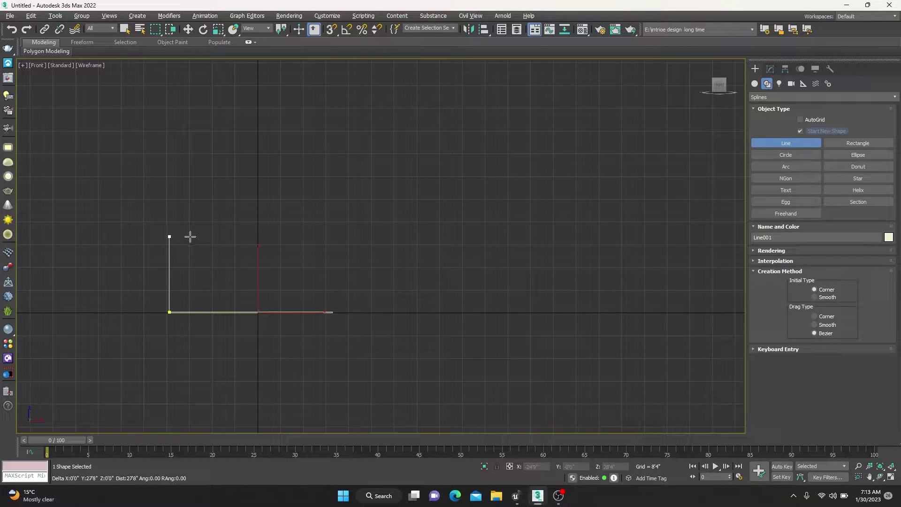
left_click(330, 222)
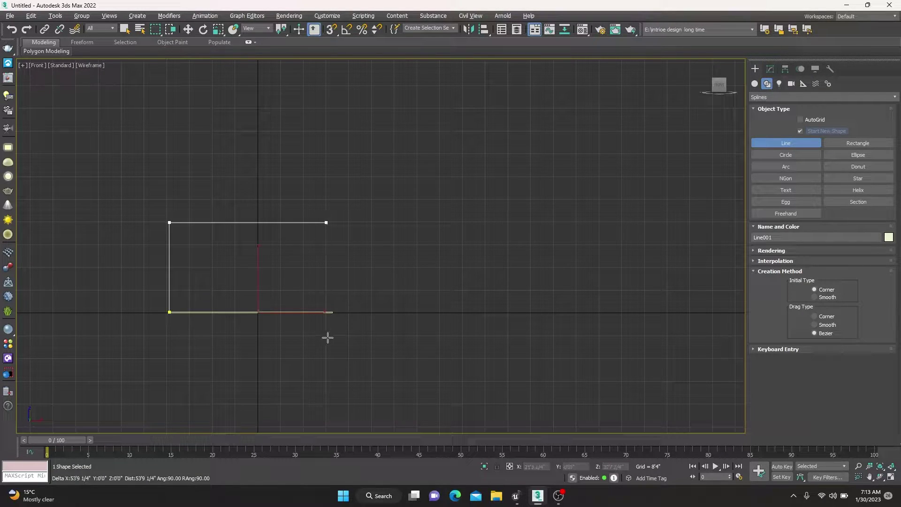
left_click(330, 311)
scroll(330, 311, "up", 5)
scroll(335, 286, "up", 3)
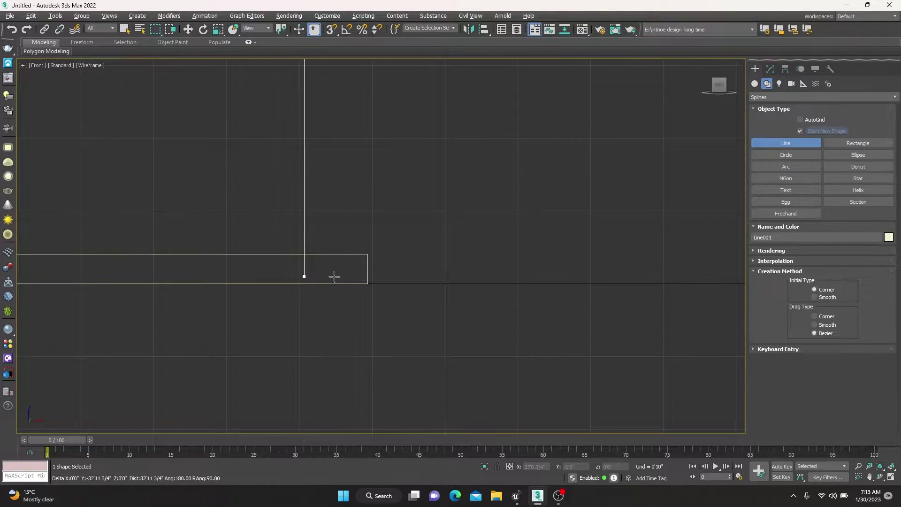
right_click(371, 288)
scroll(371, 263, "down", 2)
scroll(374, 257, "down", 3)
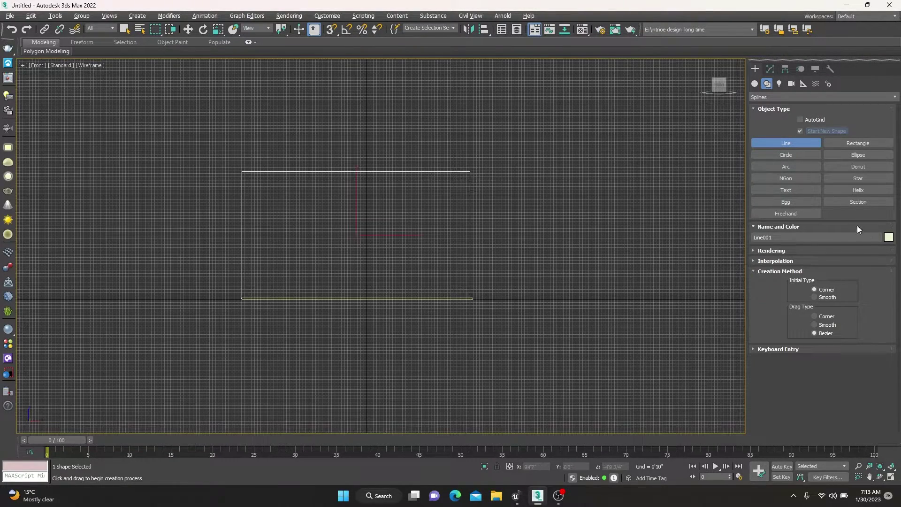
left_click(754, 251)
Enable the frame line in the viewport and thicken its round profile.
left_click(792, 208)
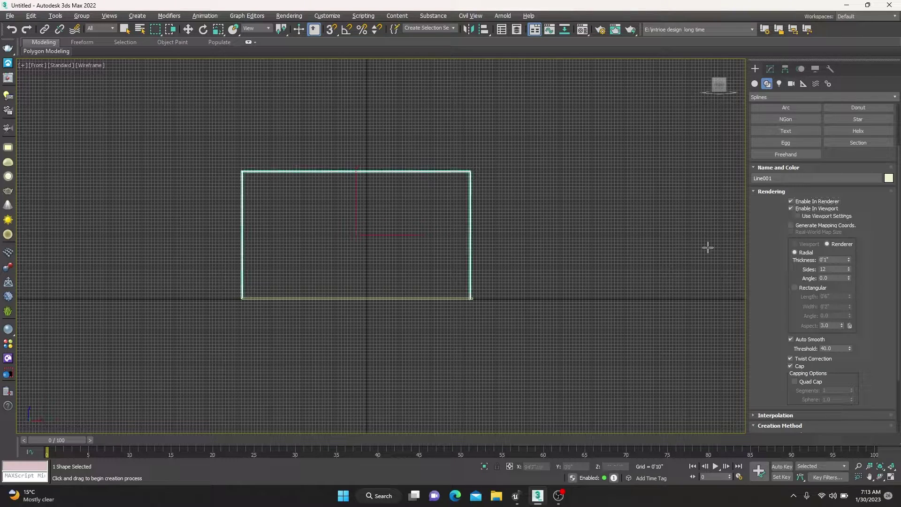
key("alt+w")
middle_click(568, 352)
key("alt+w")
middle_click_drag(491, 286, 511, 235, "alt")
scroll(510, 235, "up", 2)
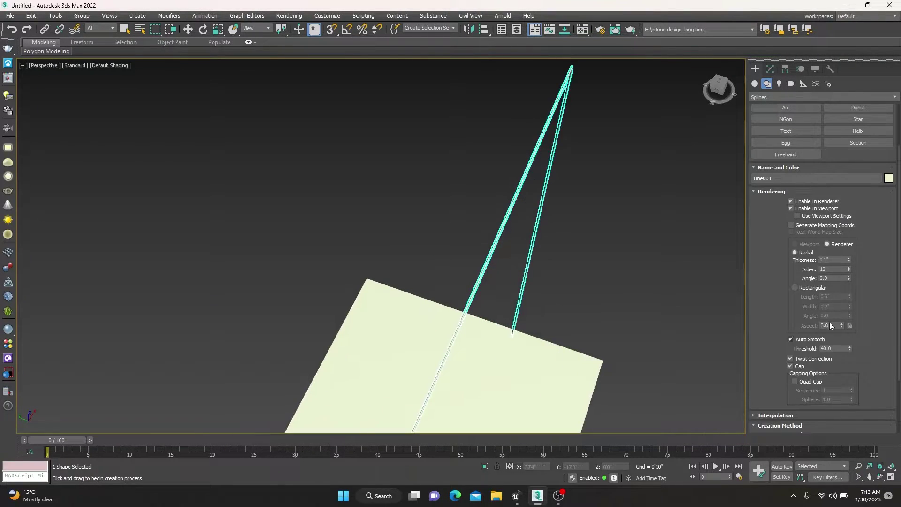
left_click_drag(849, 261, 849, 253)
middle_click_drag(642, 288, 761, 318, "alt")
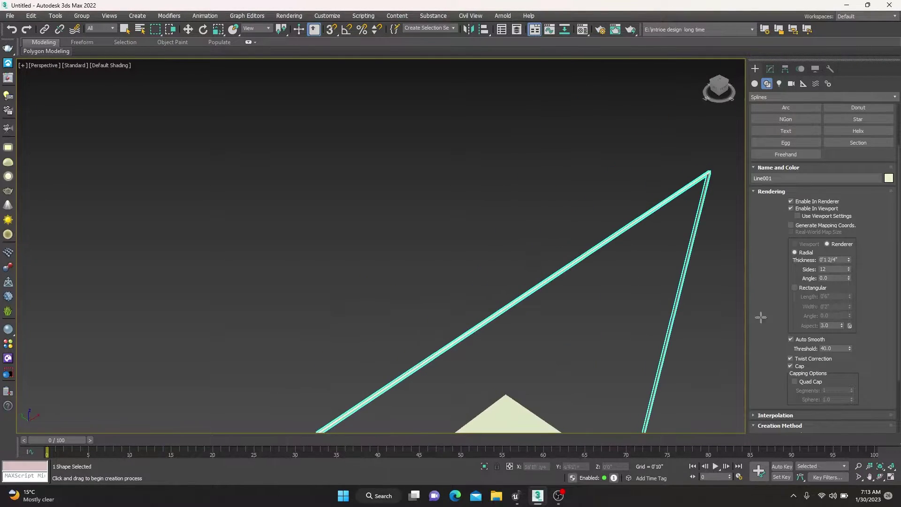
Switch the frame profile to Rectangular with Length 11'7 3/4" and Width 0'6 3/4".
left_click(794, 288)
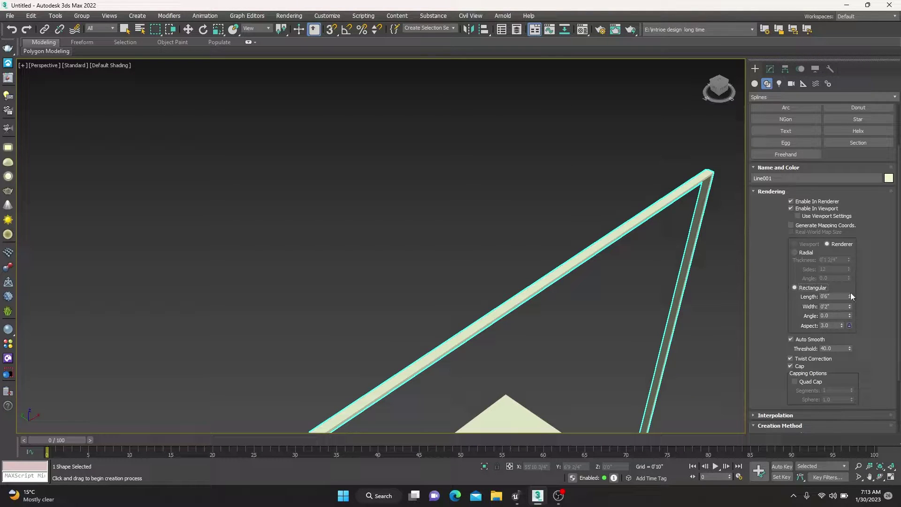
left_click_drag(851, 293, 585, 210)
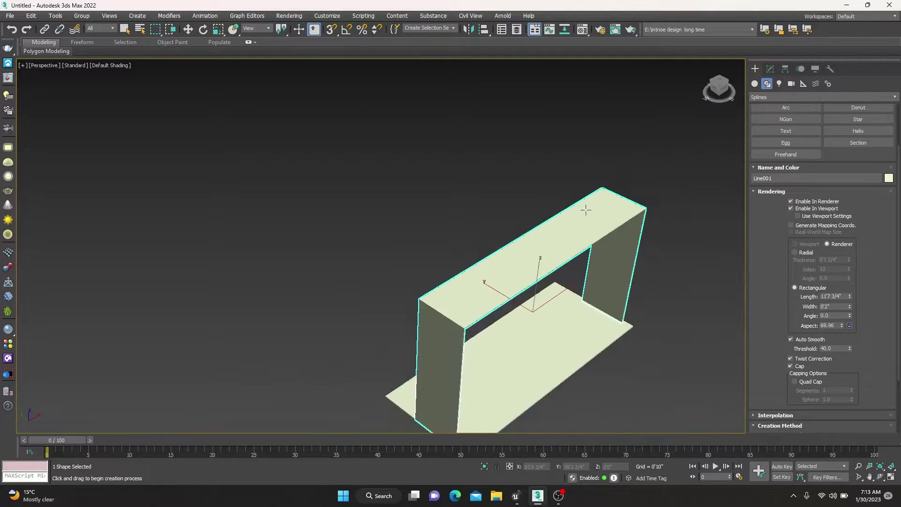
mouse_move(586, 210)
middle_mouse_down("alt")
mouse_move(602, 268)
mouse_move(540, 328)
mouse_move(534, 358)
mouse_move(509, 348)
middle_mouse_up("alt")
scroll(517, 355, "up", 3)
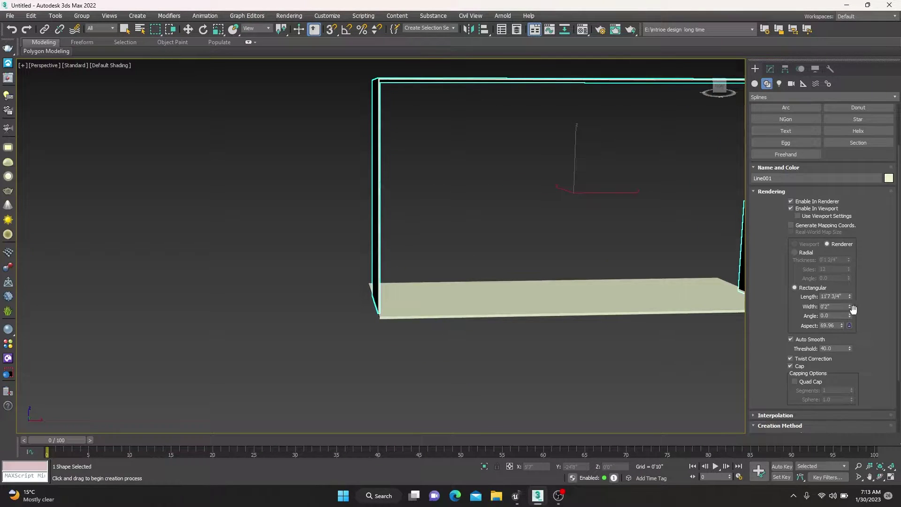
left_click_drag(850, 306, 850, 282)
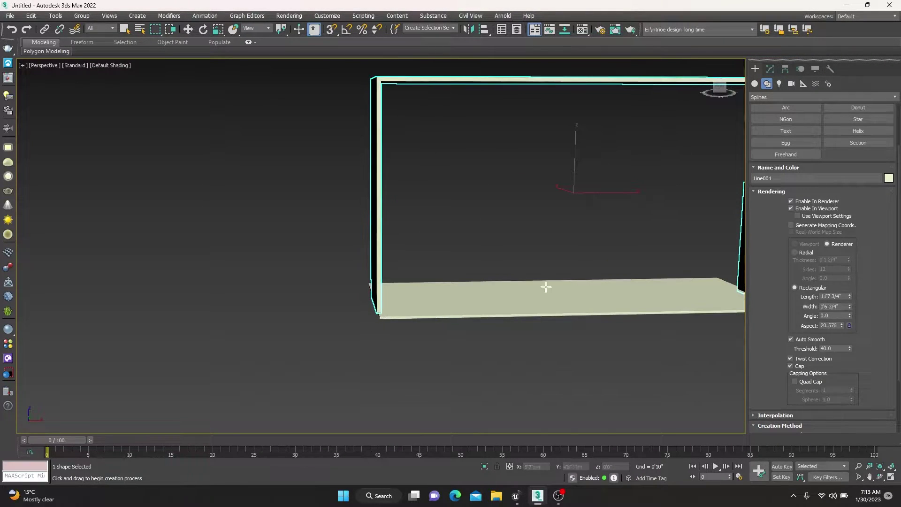
middle_click_drag(547, 287, 509, 291, "alt")
key("alt+w")
key("alt+w")
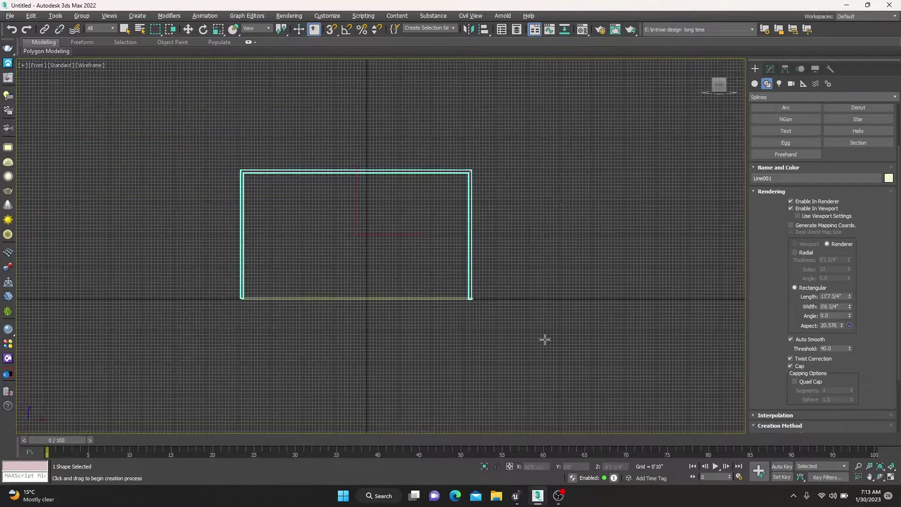
scroll(470, 303, "up", 5)
left_click_drag(850, 307, 850, 296)
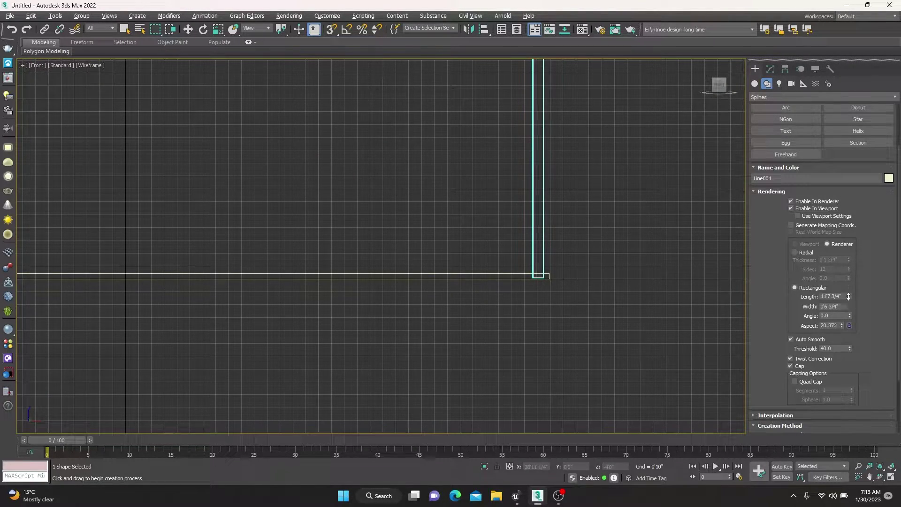
middle_click_drag(432, 271, 493, 308)
Move the base slab right and up so it sits aligned beneath the frame.
key("w")
scroll(606, 296, "up", 5)
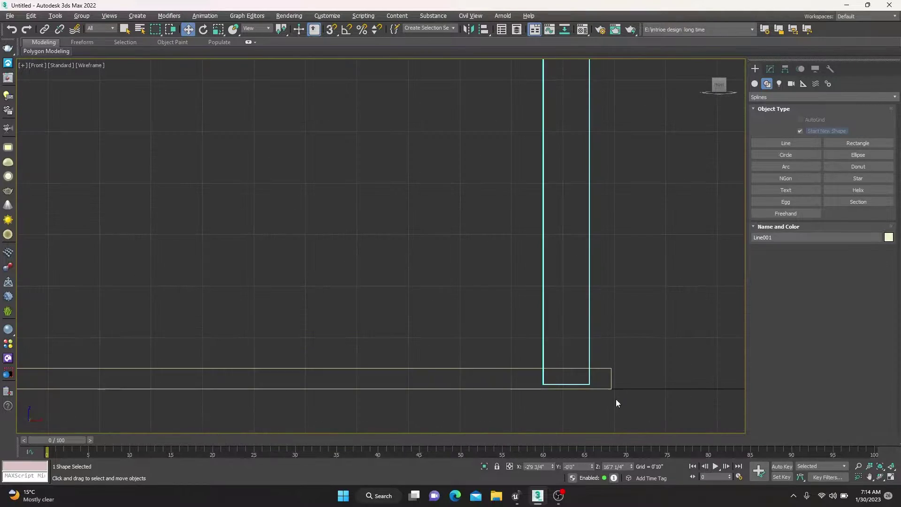
left_click(588, 390)
scroll(588, 390, "down", 5)
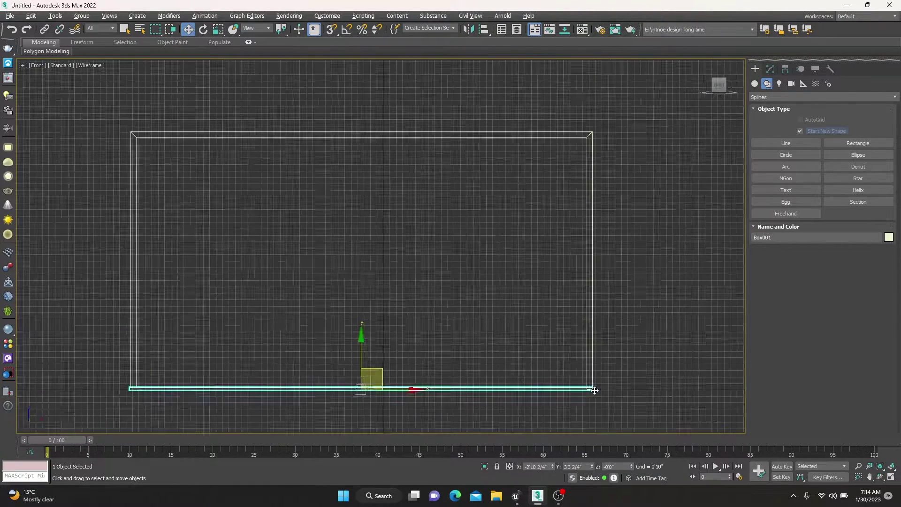
scroll(486, 374, "up", 3)
scroll(431, 347, "up", 1)
scroll(431, 346, "up", 3)
scroll(256, 368, "down", 3)
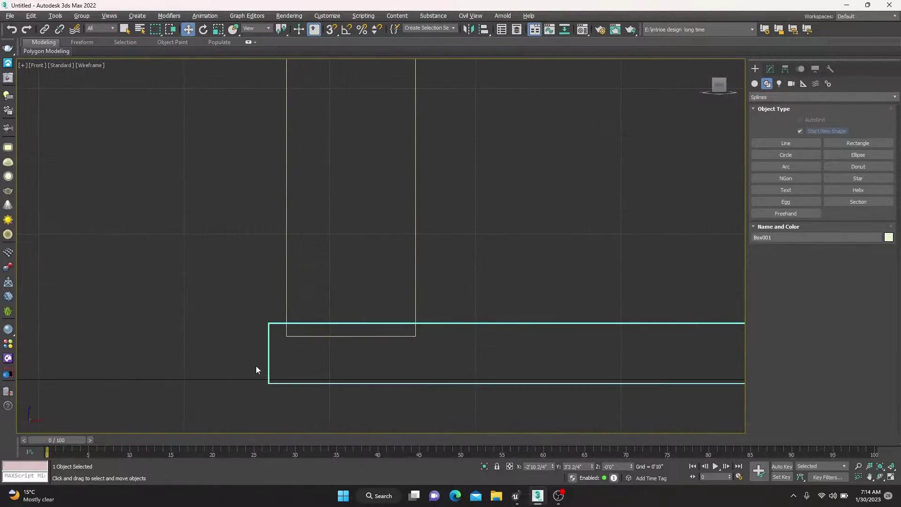
scroll(273, 300, "up", 2)
mouse_move(276, 300)
left_mouse_down()
mouse_move(320, 303)
mouse_move(326, 227)
left_mouse_up()
left_click(325, 227)
scroll(241, 412, "down", 3)
scroll(242, 412, "up", 3)
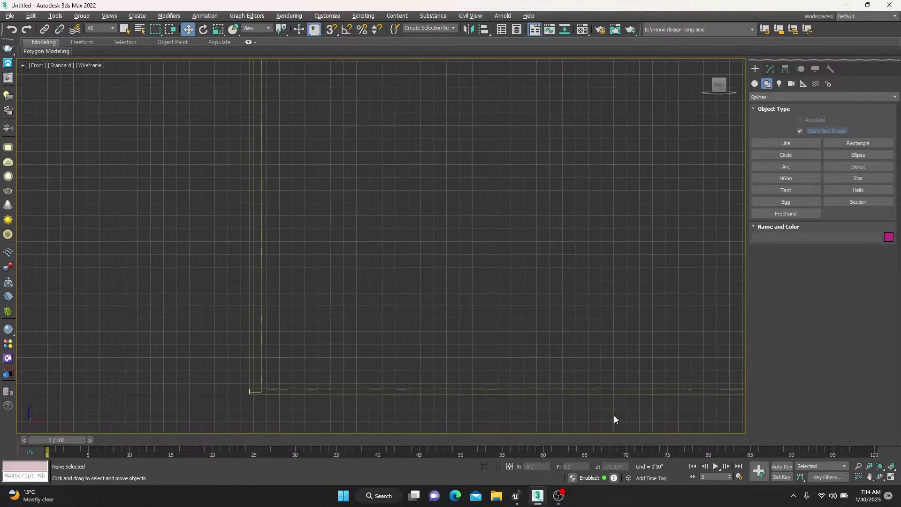
scroll(267, 350, "down", 4)
scroll(350, 365, "up", 4)
Select the floor box Box001 and center it in the Top view.
key("alt+w")
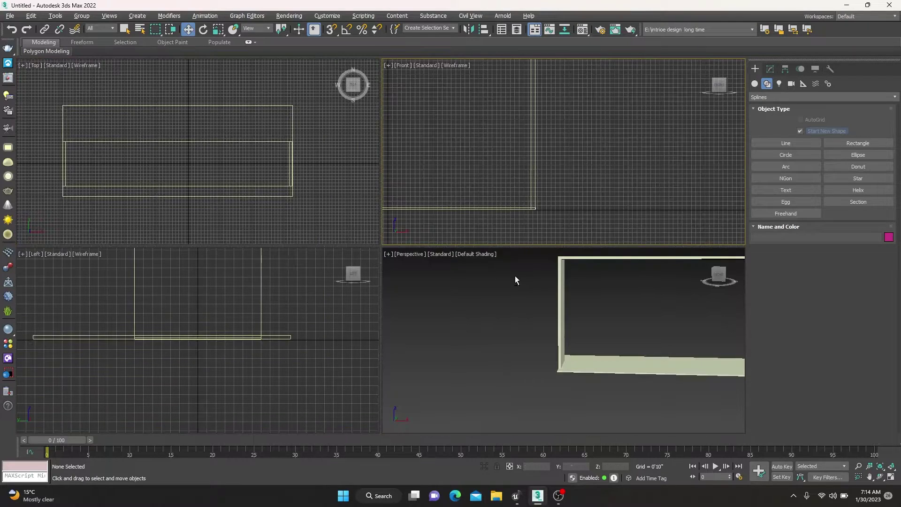
left_click(515, 275)
key("alt+w")
middle_click_drag(524, 329, 602, 346, "alt")
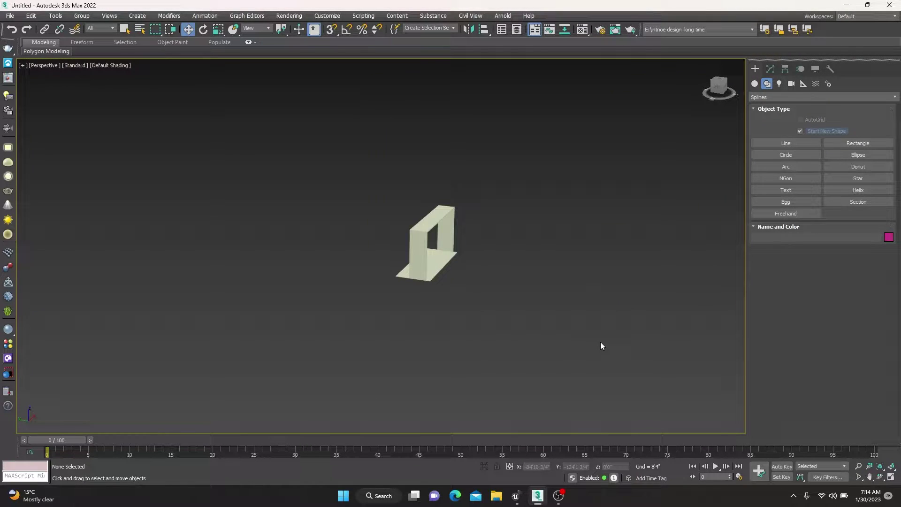
middle_click_drag(465, 238, 491, 294, "alt")
left_click(518, 341)
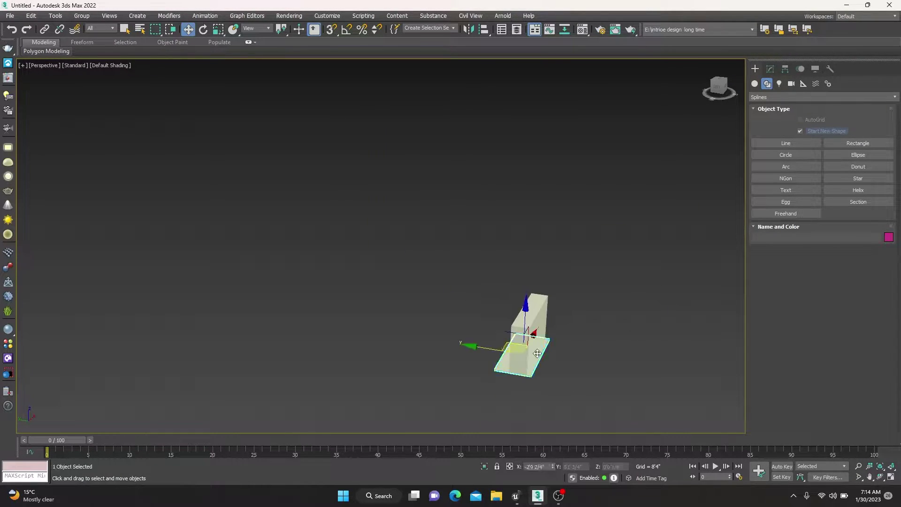
key("alt+w")
key("alt+w")
middle_click_drag(298, 270, 318, 322)
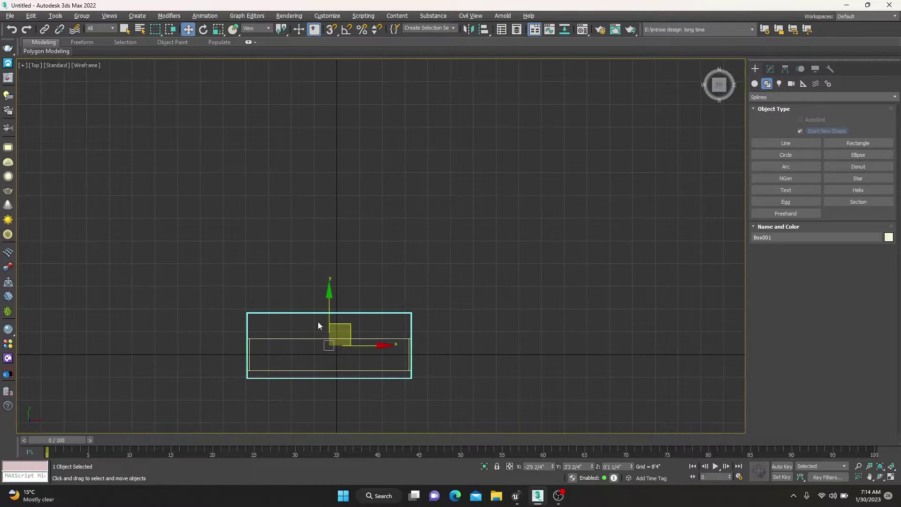
right_click(317, 322)
Convert Box001 to Editable Poly and move its back-edge vertices to extend the floor deeper.
mouse_move(434, 425)
left_click(443, 429)
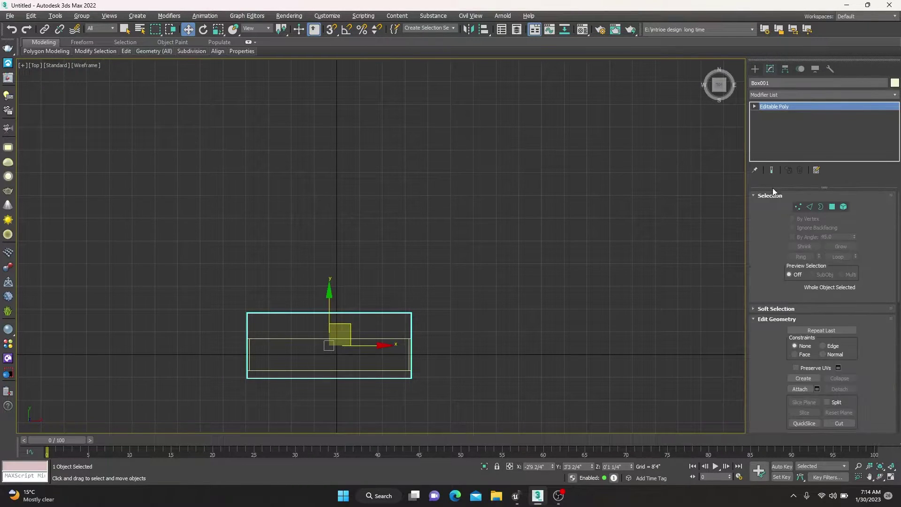
key("1")
scroll(398, 382, "up", 3)
scroll(296, 311, "up", 5)
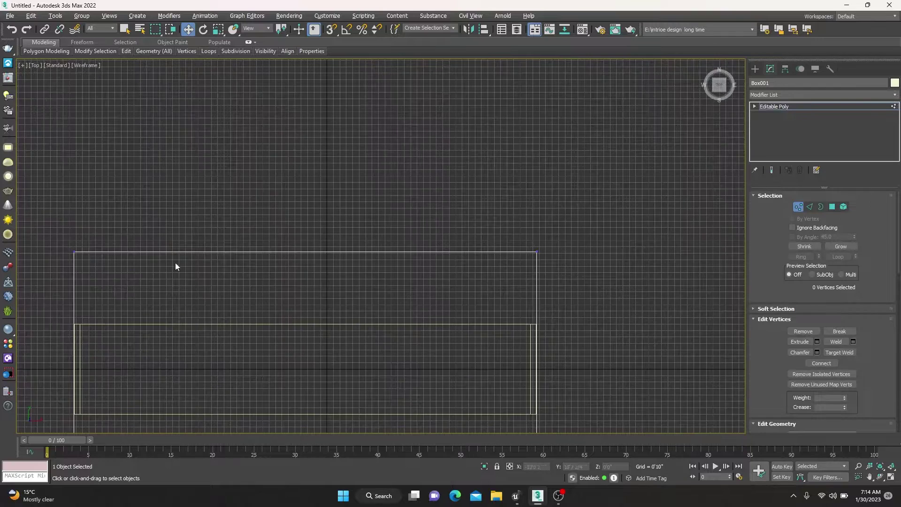
left_click_drag(58, 230, 632, 314)
left_click_drag(306, 198, 309, 167)
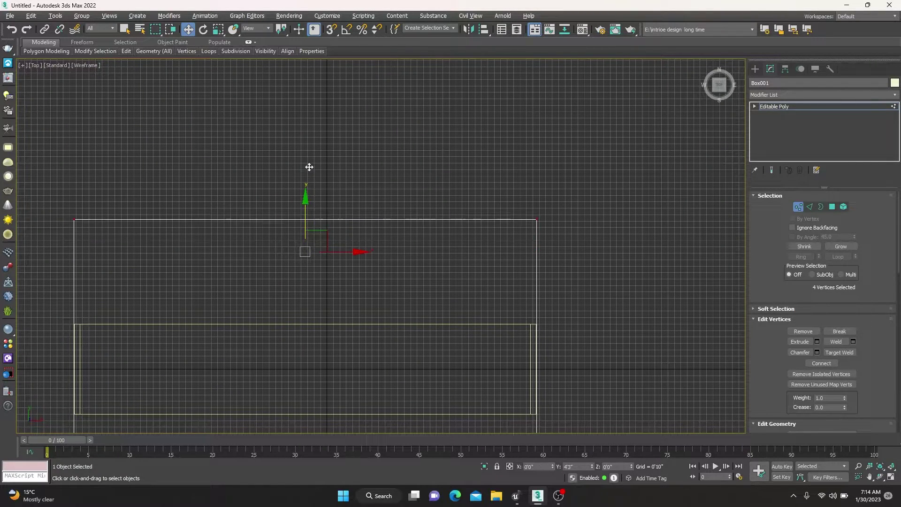
left_click(309, 167)
left_click(779, 107)
In the maximized Perspective view, select the upright frame panel Line001.
key("alt+w")
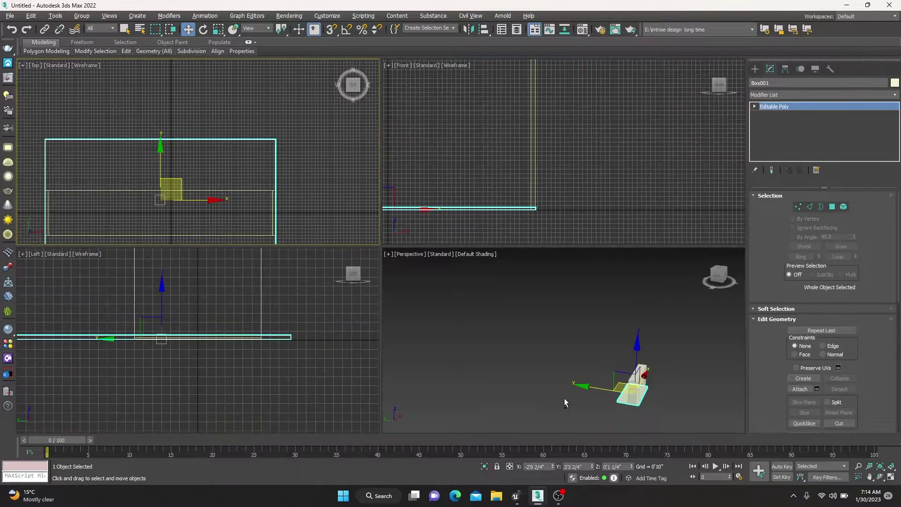
key("alt+w")
scroll(653, 311, "up", 4)
middle_click_drag(652, 308, 652, 194, "alt")
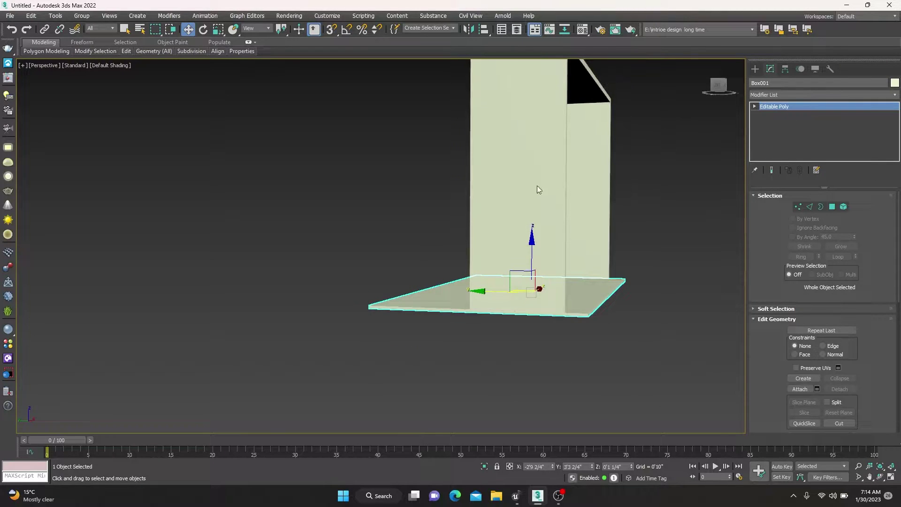
left_click(524, 183)
mouse_move(555, 273)
middle_mouse_down("alt")
mouse_move(517, 298)
mouse_move(583, 302)
middle_mouse_up("alt")
right_click(578, 257)
mouse_move(626, 360)
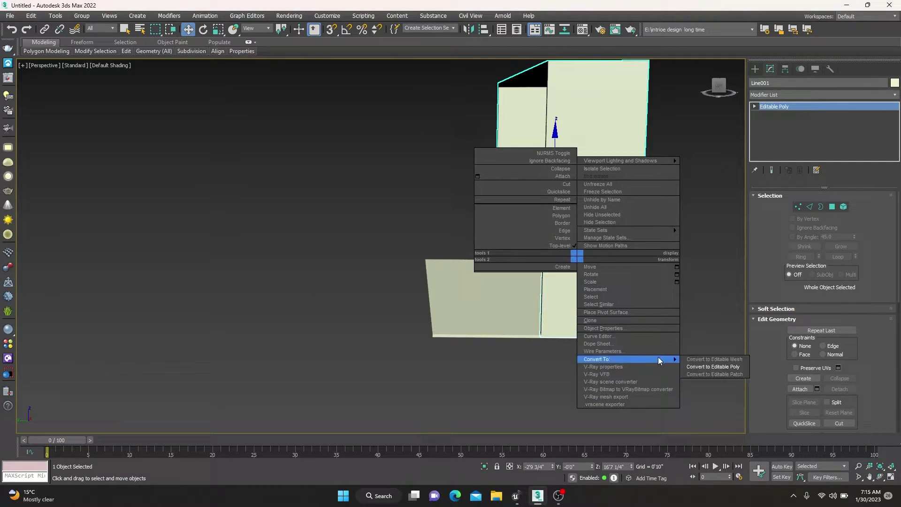
Convert the frame to Editable Poly, slide its top vertices to slant it, then shift it sideways.
left_click(713, 366)
key("1")
middle_click_drag(611, 301, 658, 311, "alt")
left_click_drag(414, 238, 736, 371)
left_click_drag(499, 292, 440, 277)
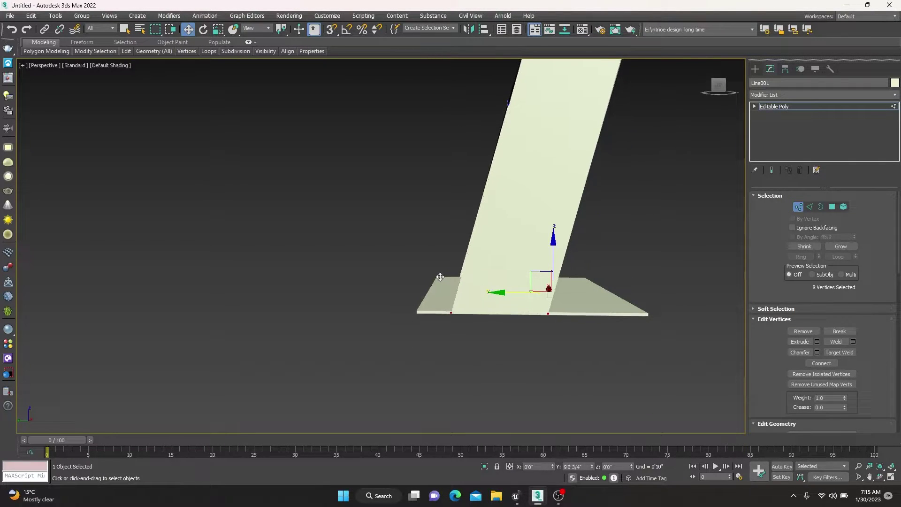
scroll(490, 358, "down", 5)
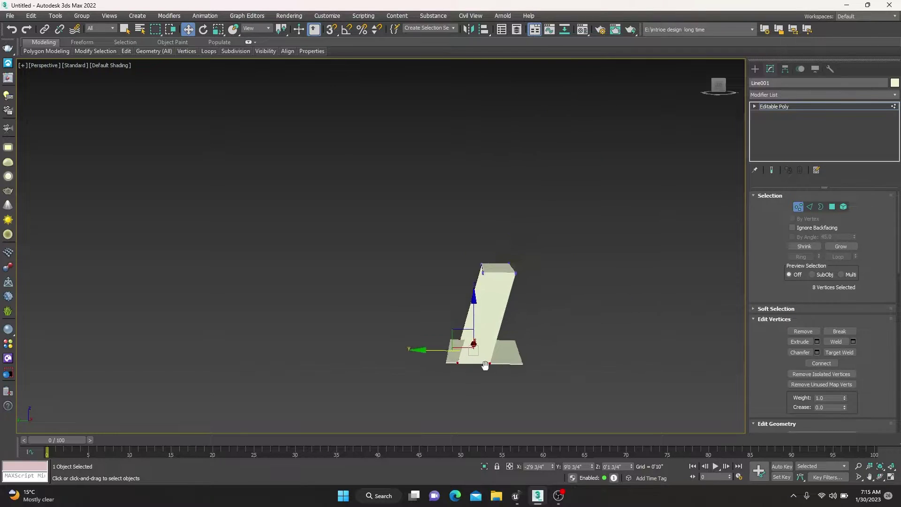
scroll(489, 359, "up", 3)
left_click(800, 105)
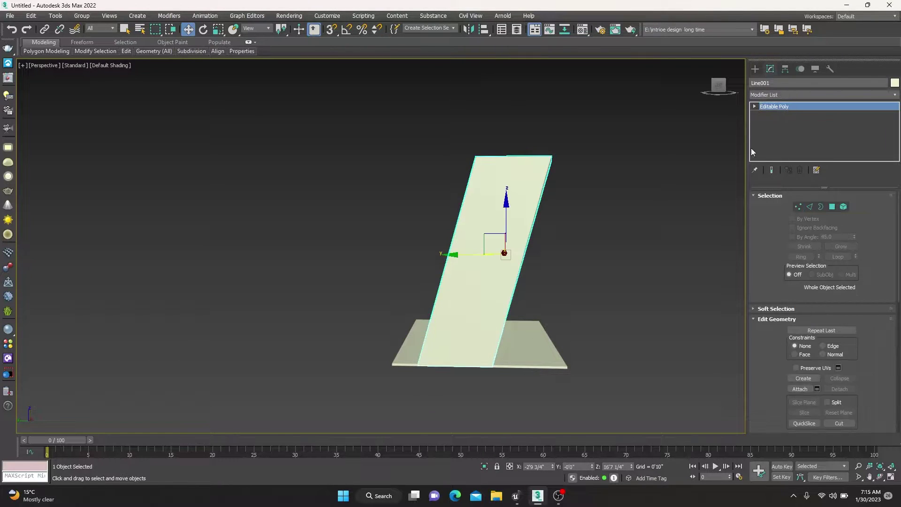
left_click_drag(454, 255, 471, 258)
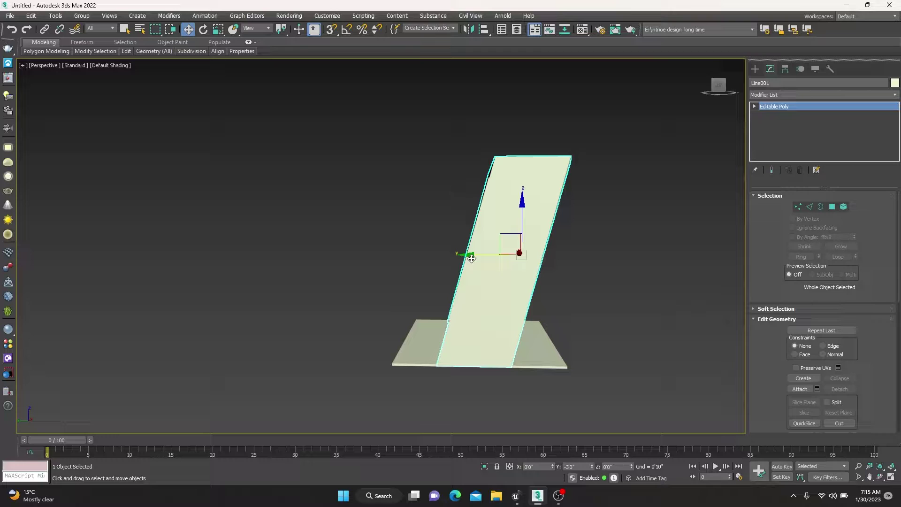
Mirror the slanted panel as a Y-axis copy and move Line002 so the panels form a V.
left_click(466, 29)
left_click_drag(425, 155, 201, 260)
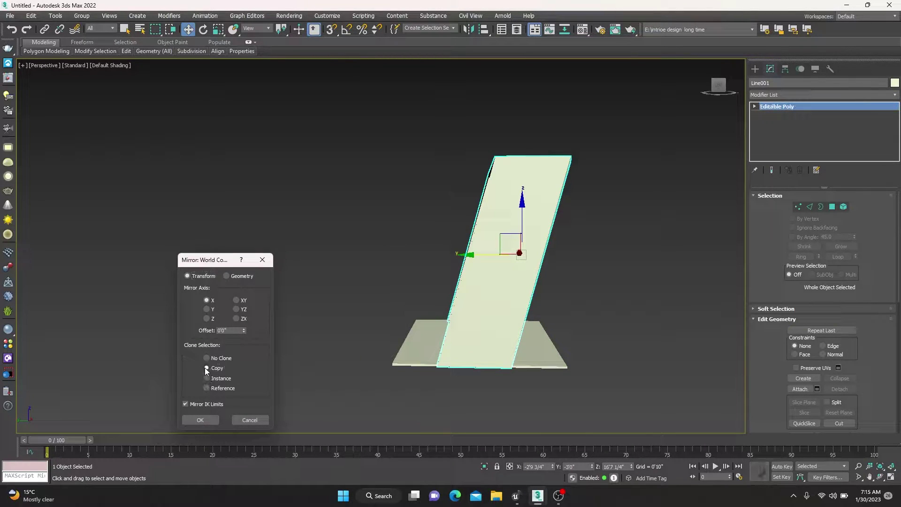
left_click(205, 368)
left_click(207, 309)
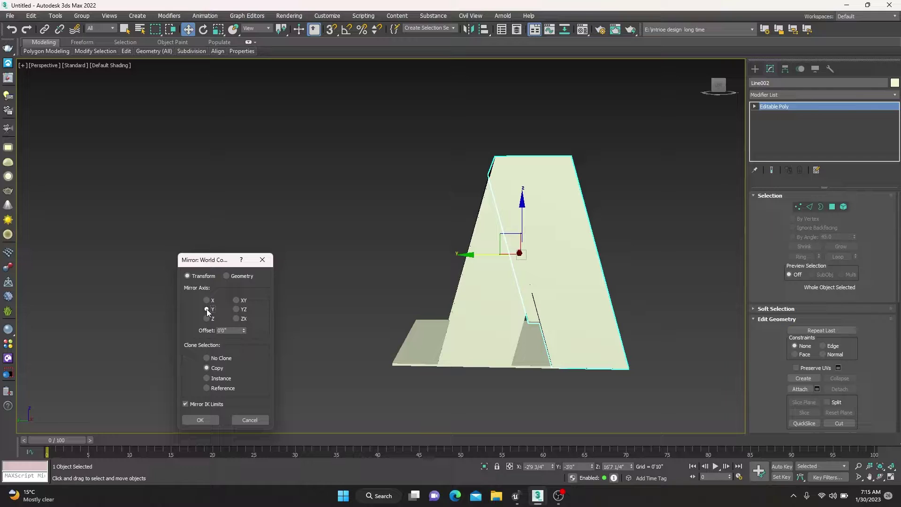
left_click(207, 419)
mouse_move(469, 255)
left_mouse_down()
mouse_move(362, 266)
mouse_move(374, 269)
left_mouse_up()
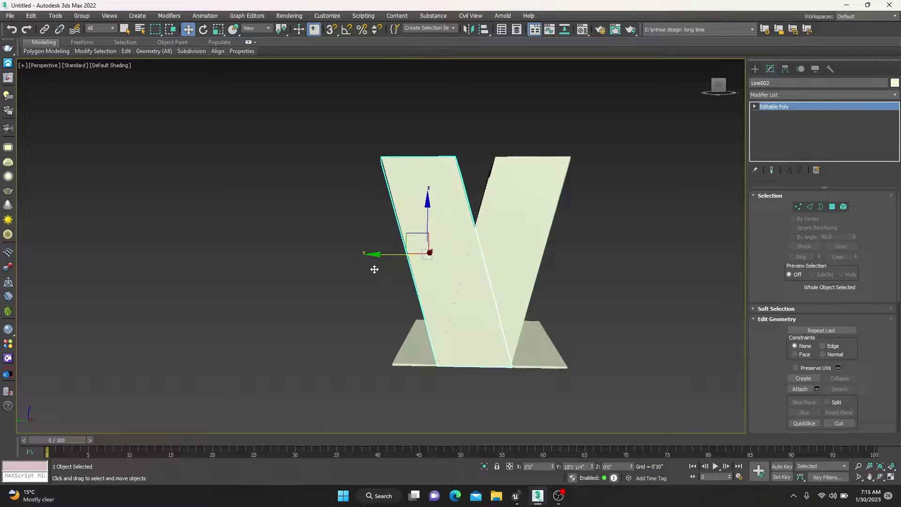
left_click(265, 300)
mouse_move(360, 319)
middle_mouse_down("alt")
mouse_move(312, 301)
mouse_move(405, 317)
mouse_move(313, 345)
middle_mouse_up("alt")
In the maximized Top view, draw a new box, Box002, on the floor between the panels.
key("alt+w")
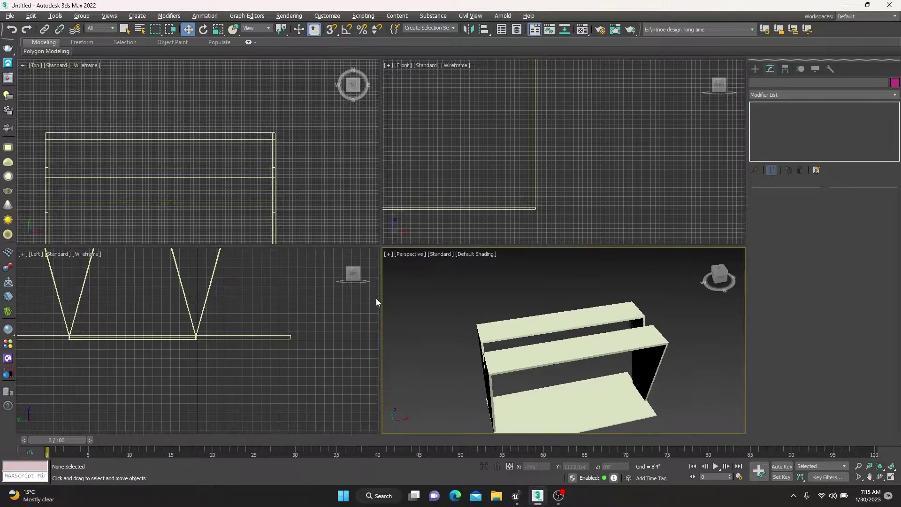
left_click(480, 191)
key("alt+w")
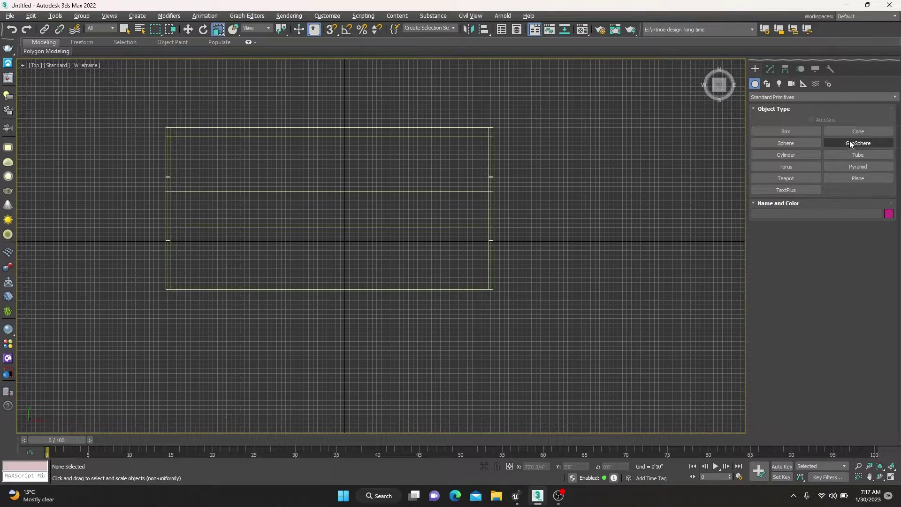
left_click(803, 129)
left_click_drag(259, 213, 349, 274)
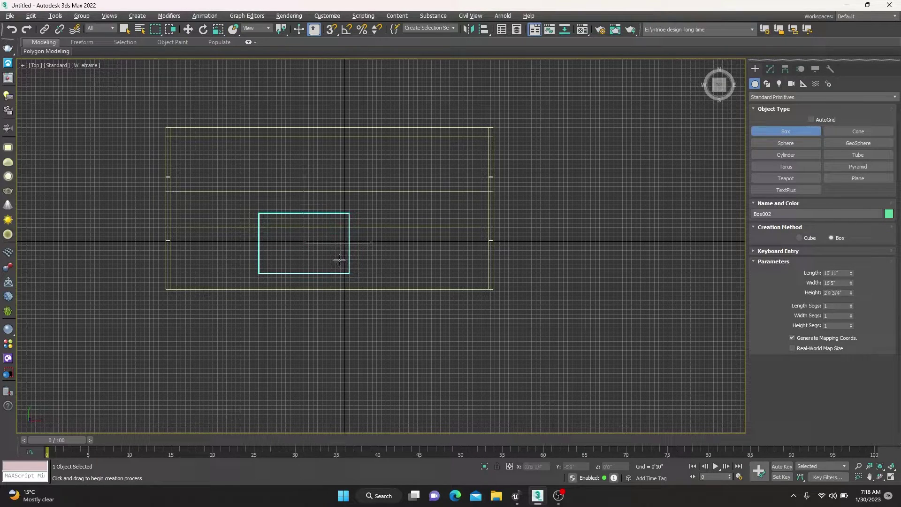
Non-uniformly scale Box002 taller along its Z axis.
key("alt+w")
middle_click(531, 340)
key("alt+w")
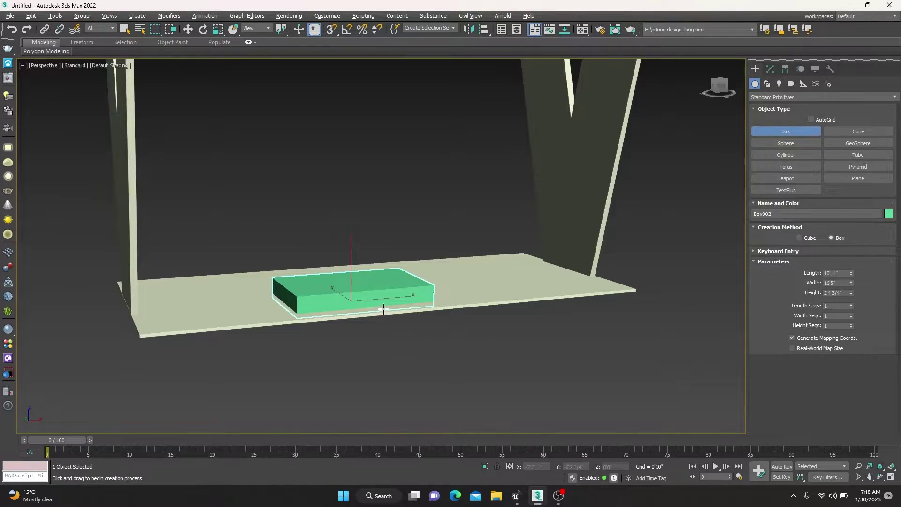
key("r")
left_click_drag(351, 249, 351, 237)
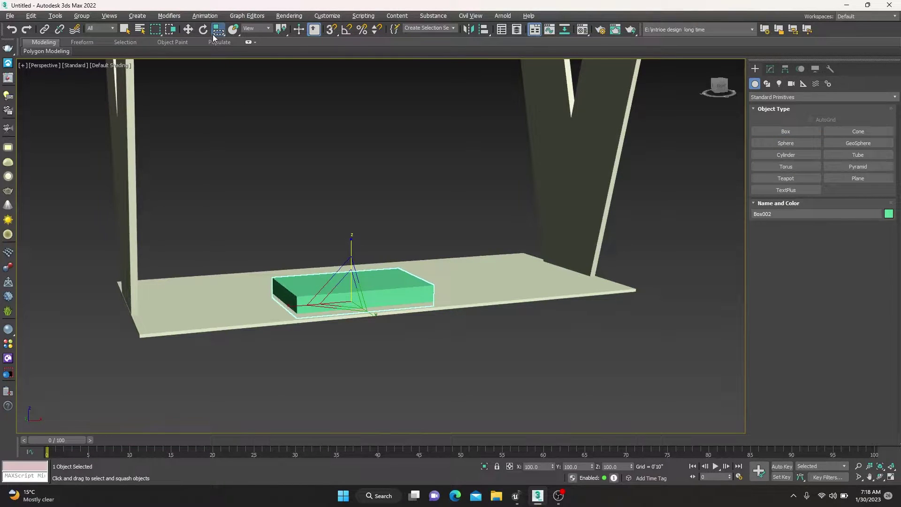
left_click_drag(213, 34, 224, 79)
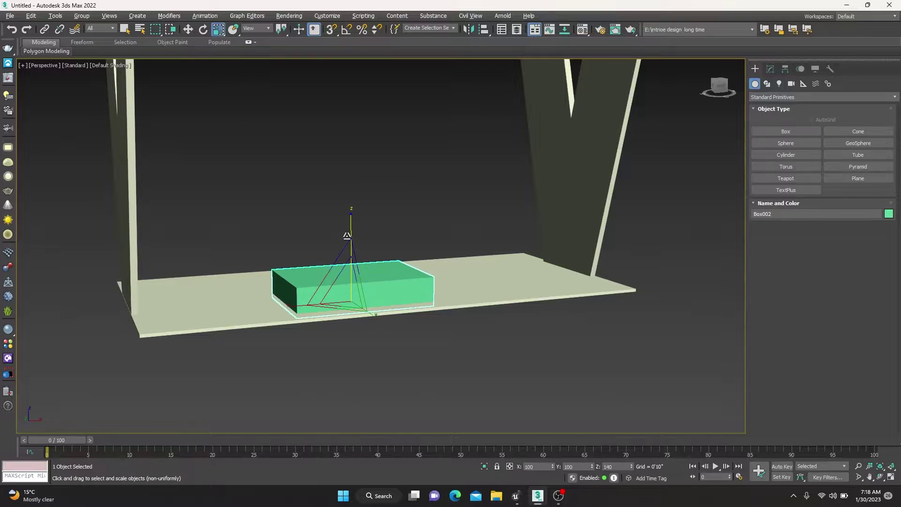
left_click_drag(352, 282, 359, 299)
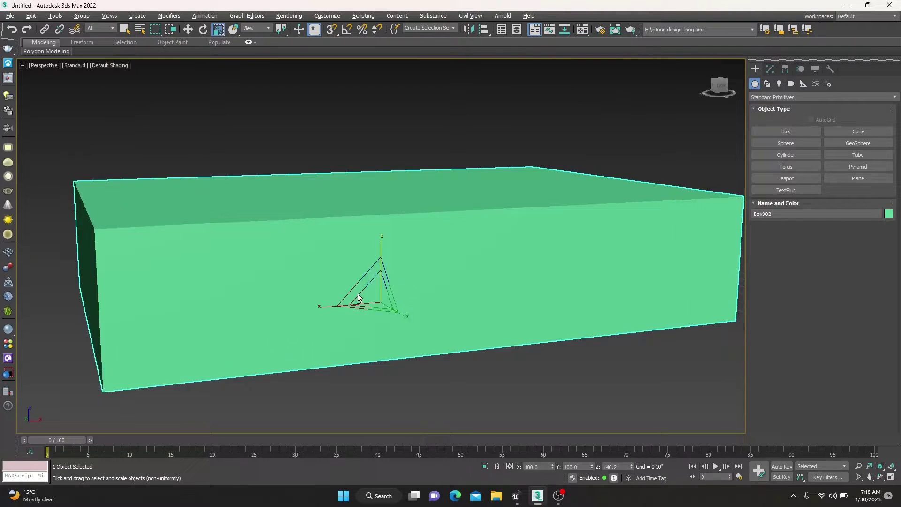
left_click(491, 351)
Convert the green box (Box002) to an editable poly.
key("w")
scroll(464, 329, "down", 5)
right_click(440, 321)
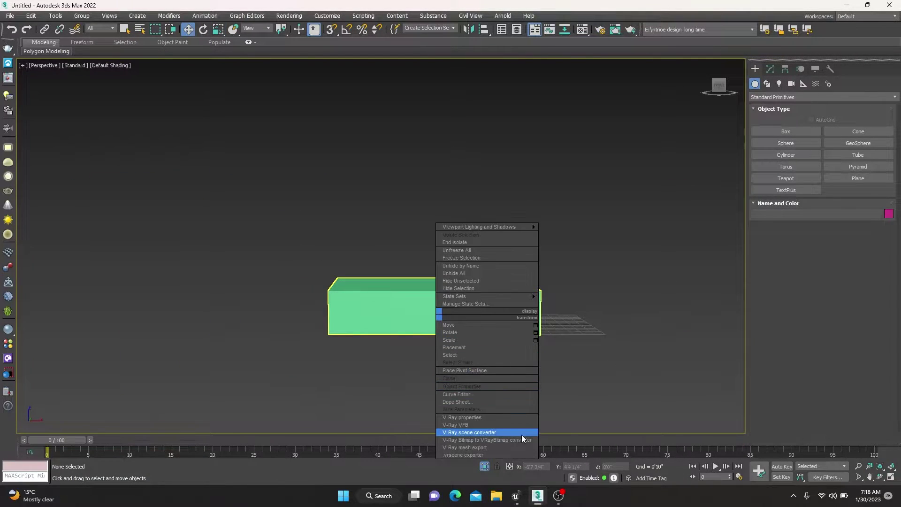
right_click(435, 273)
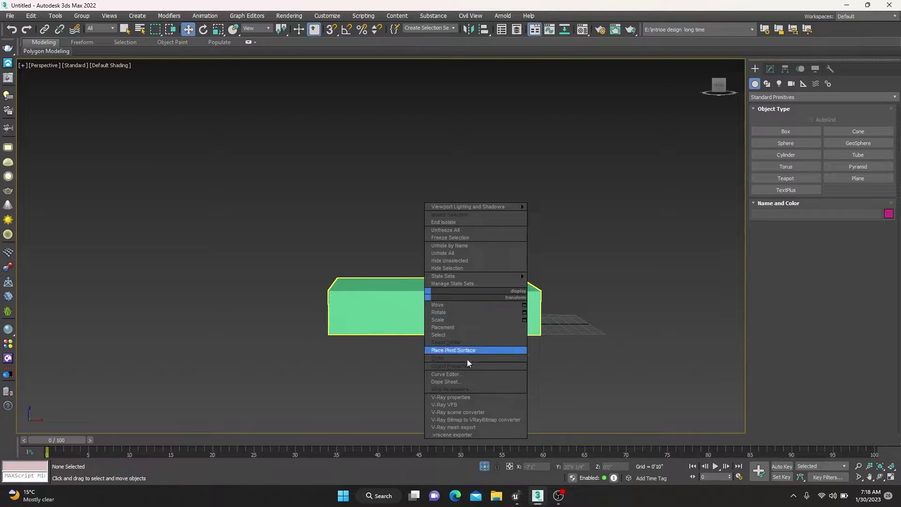
left_click(766, 68)
left_click(429, 310)
right_click(428, 304)
mouse_move(475, 407)
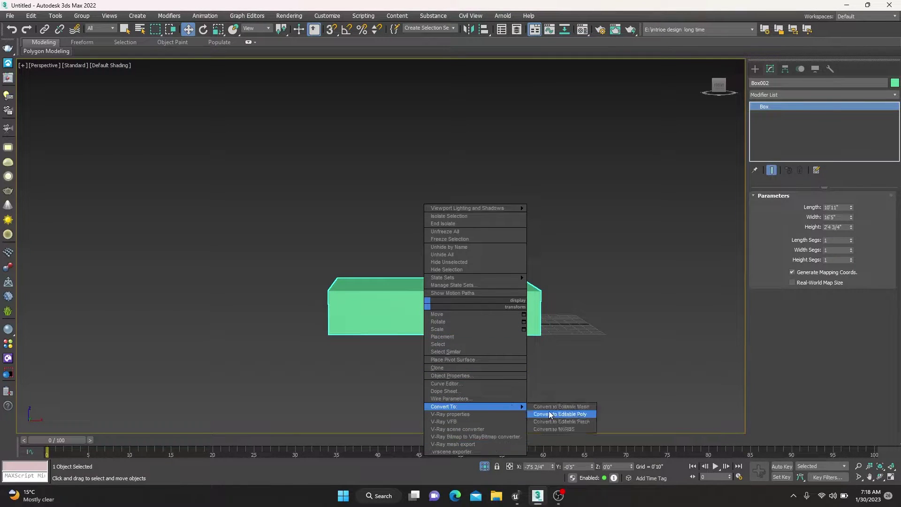
left_click(556, 415)
Chamfer the box's four vertical edges with 5 segments into rounded corners, then deselect the edges.
left_click(809, 207)
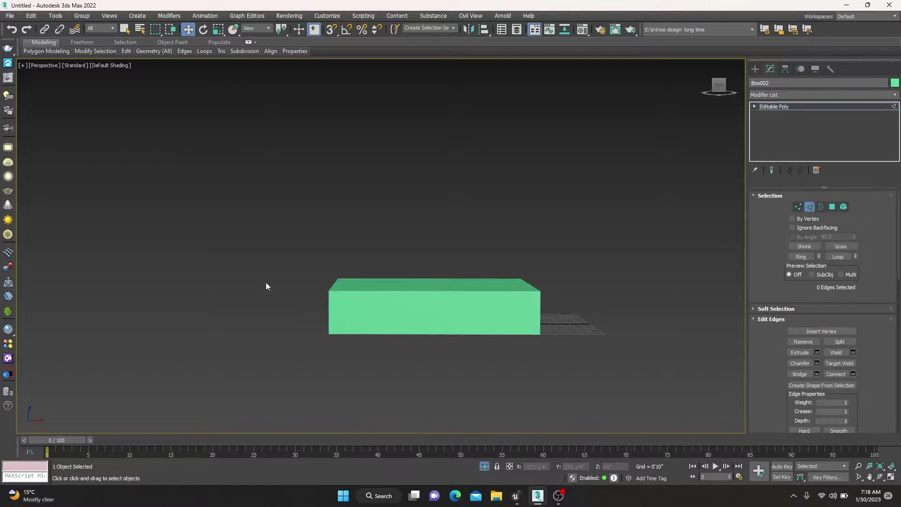
left_click_drag(592, 384, 593, 384)
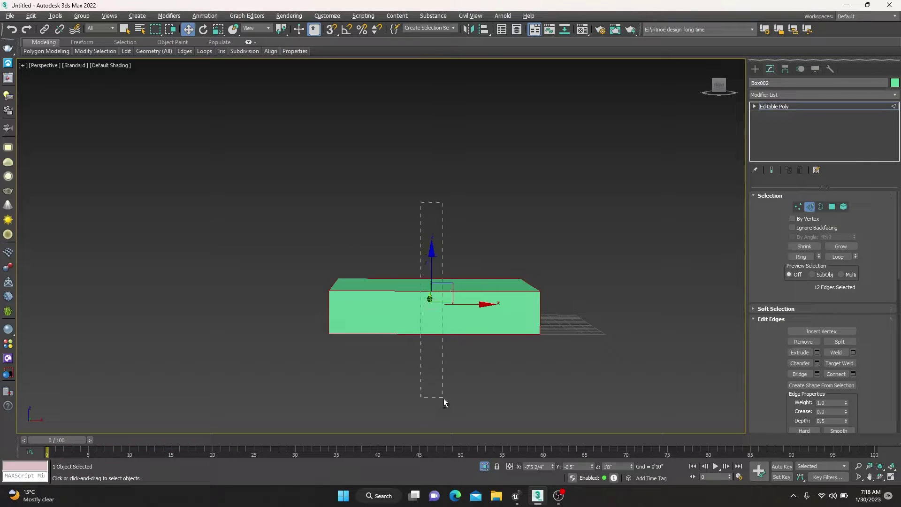
left_click_drag(444, 398, 444, 398, "alt")
mouse_move(444, 398)
middle_mouse_down("alt")
mouse_move(460, 429)
mouse_move(261, 293)
middle_mouse_up("alt")
left_click_drag(568, 288, 569, 288)
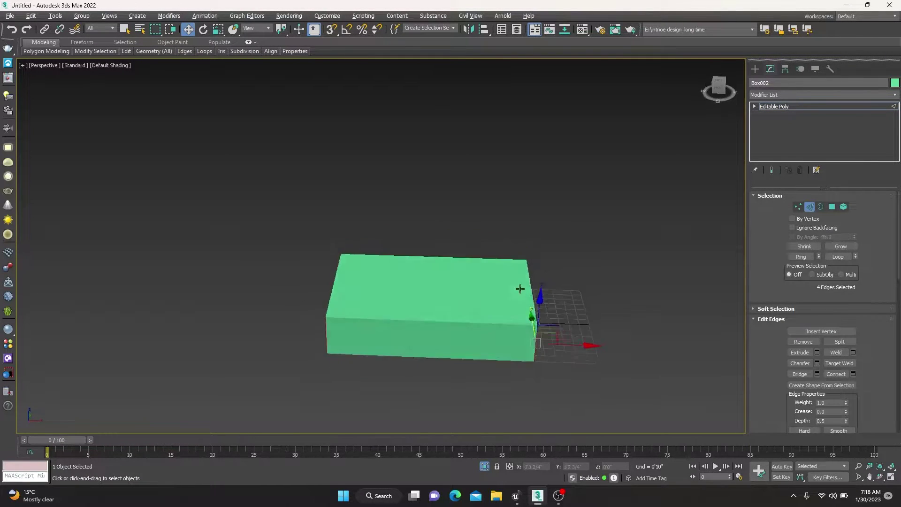
middle_click_drag(568, 288, 447, 339, "alt")
right_click(447, 339)
left_click(346, 397)
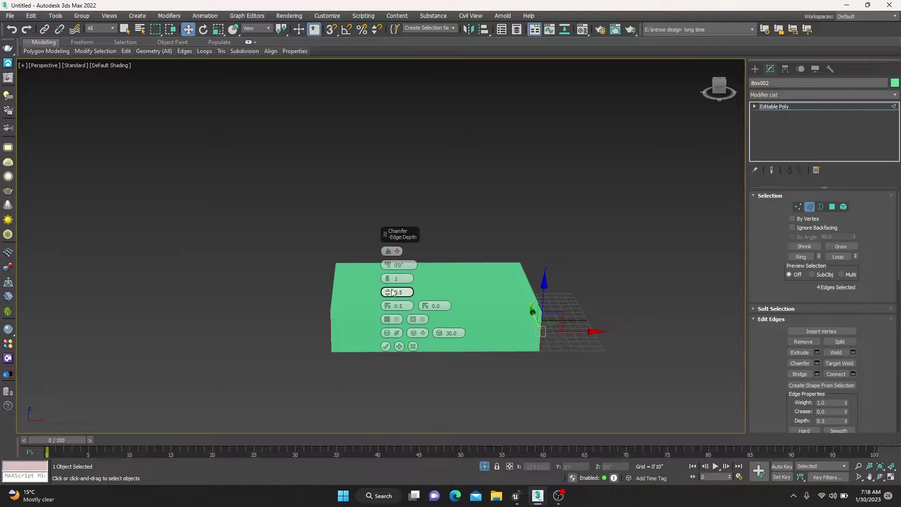
mouse_move(386, 281)
left_mouse_down()
mouse_move(364, 107)
mouse_move(545, 374)
left_mouse_up()
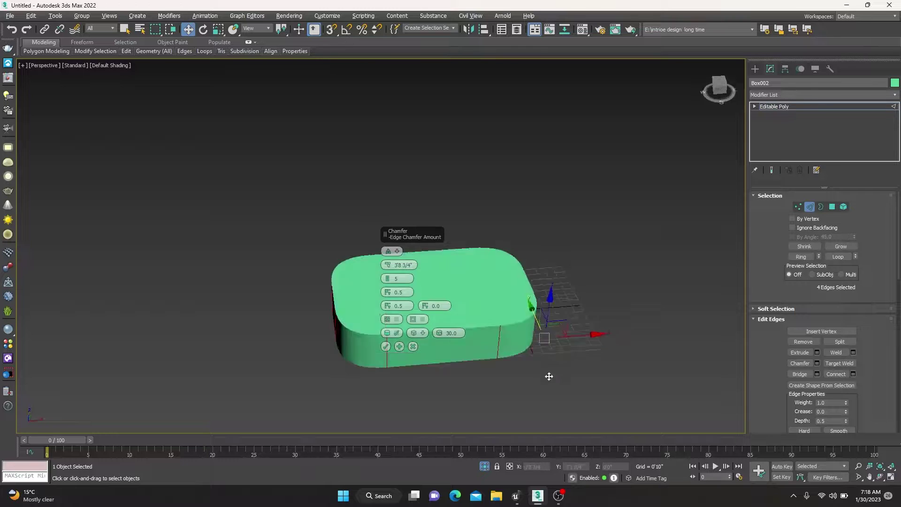
left_click(385, 346)
left_click(305, 351)
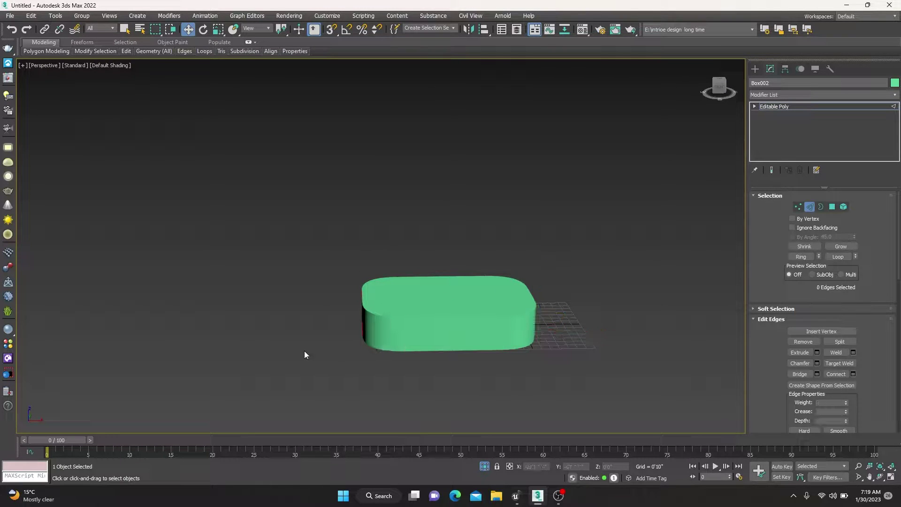
left_click(485, 316)
Clone the box upward and scale the copy down to 79% in the Top view.
key("6")
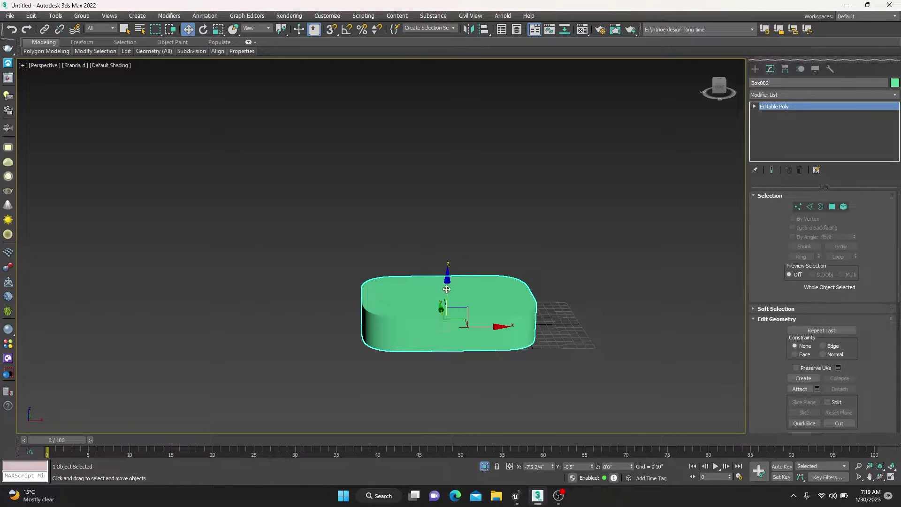
left_click_drag(447, 284, 447, 227, "shift")
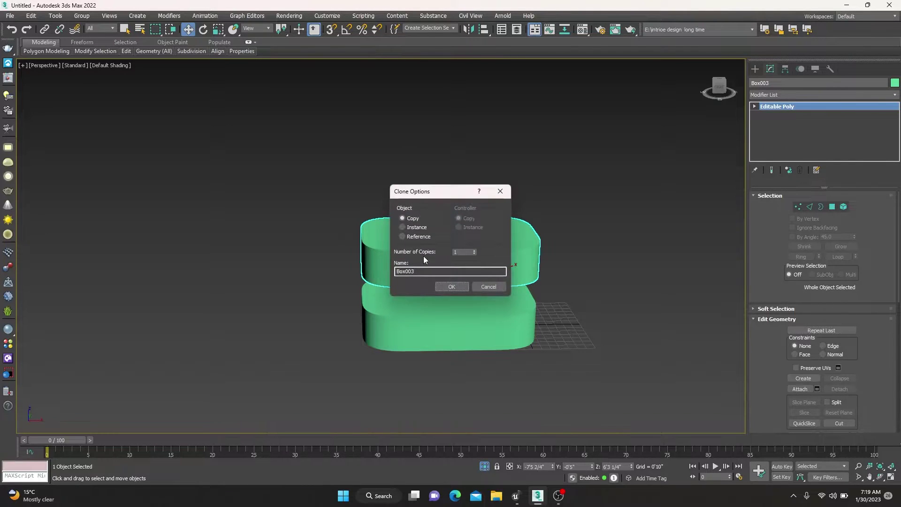
left_click(451, 287)
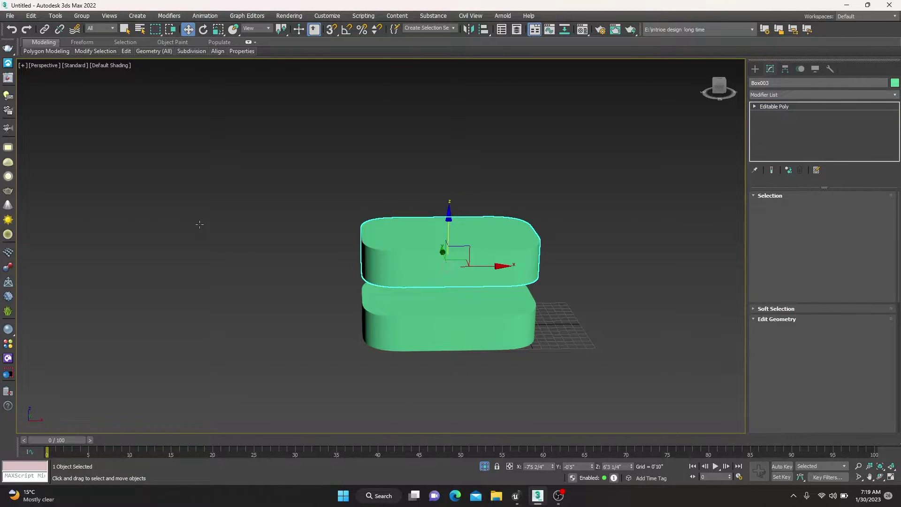
key("alt+w")
key("alt+w")
key("r")
key("z")
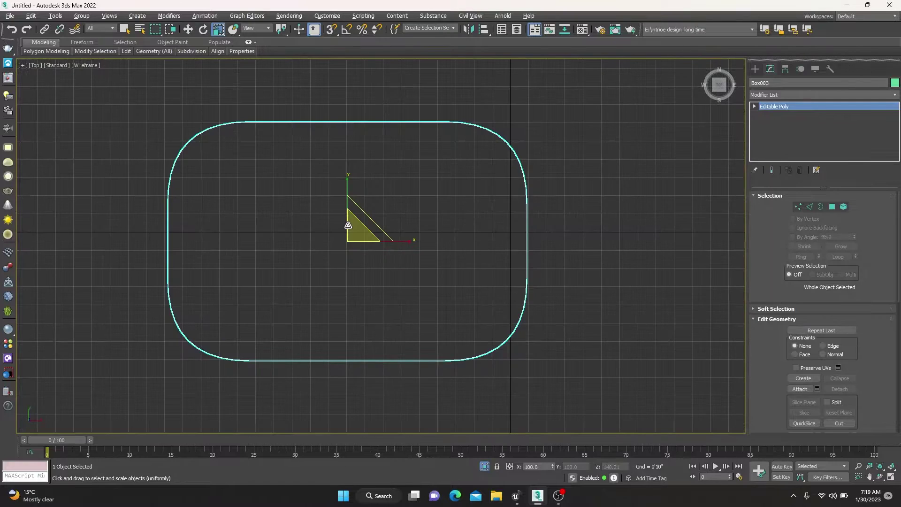
left_click_drag(348, 225, 358, 238)
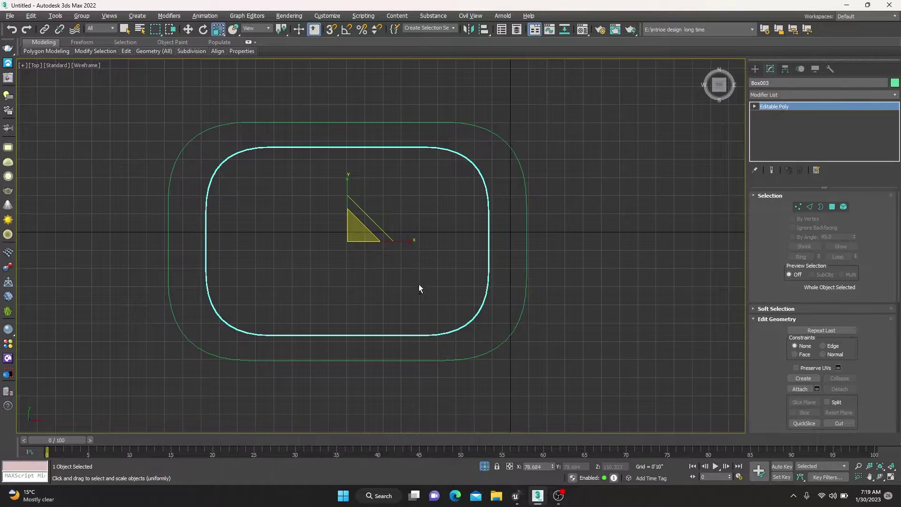
Stretch the copy taller along Z and sink it into the top of the original box.
key("p")
key("w")
key("r")
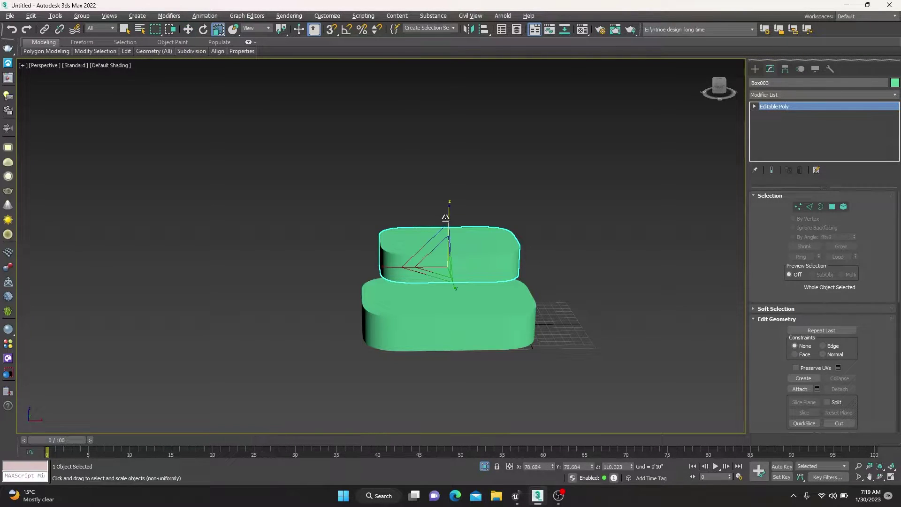
left_click_drag(450, 214, 461, 162)
key("w")
left_click_drag(454, 214, 456, 298)
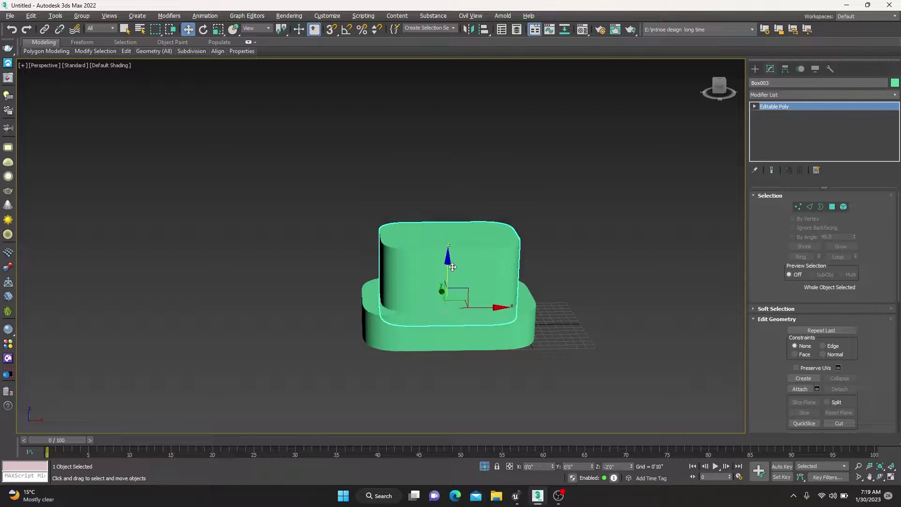
middle_click_drag(456, 299, 537, 363, "alt")
Subtract Box003 from Box002 with a ProBoolean Subtraction, leaving a hollow rounded ring.
left_click(475, 320)
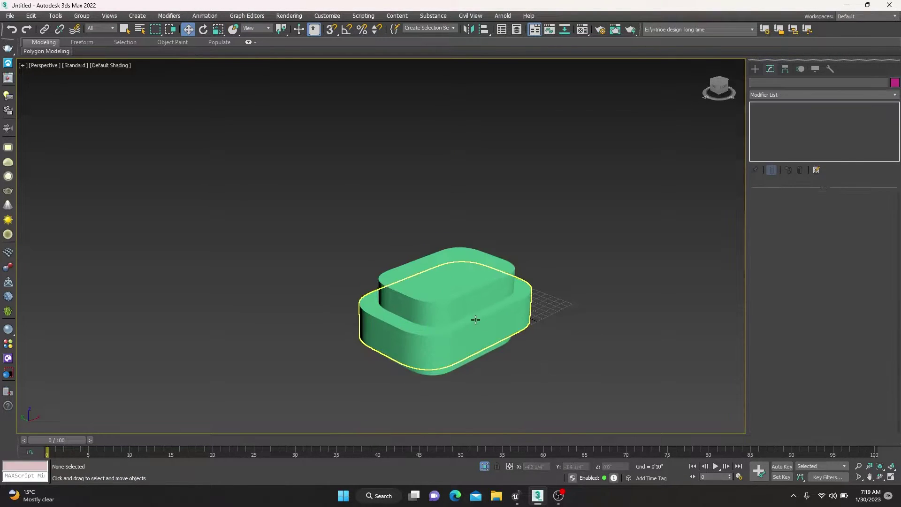
left_click(756, 69)
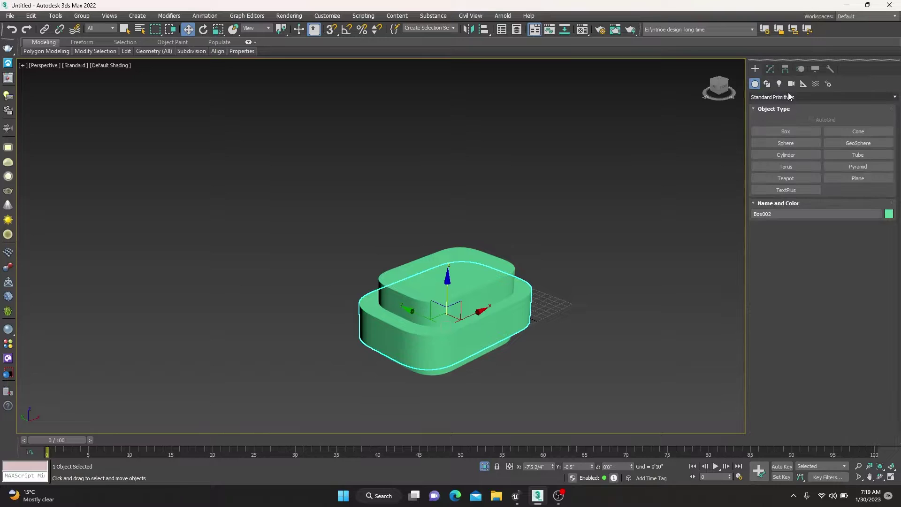
left_click(793, 97)
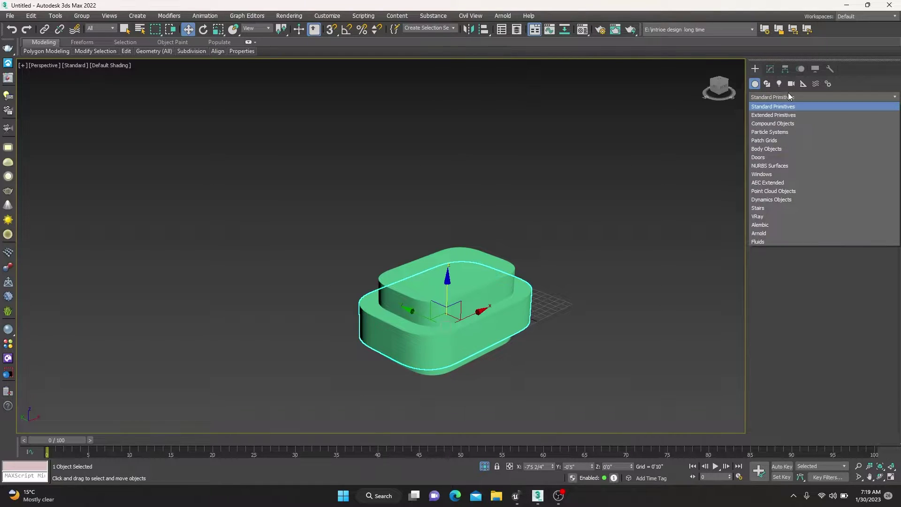
left_click(791, 121)
left_click(853, 180)
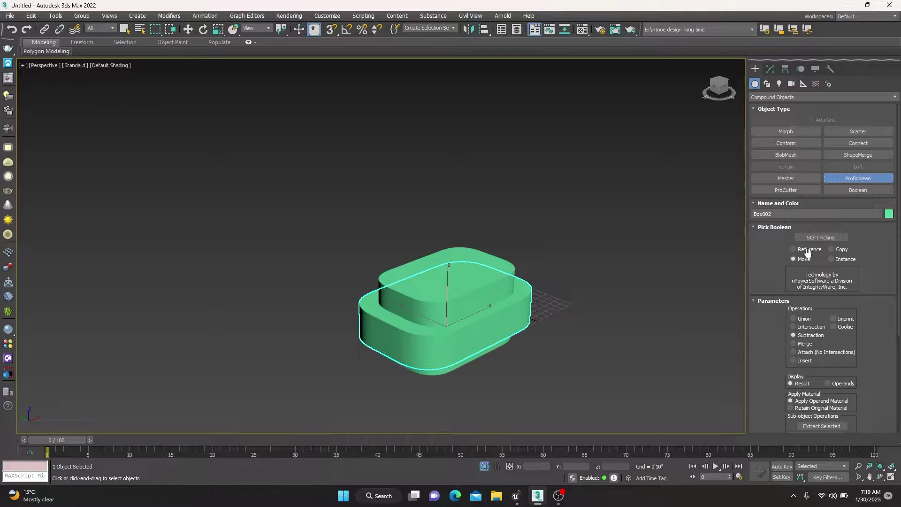
left_click(821, 237)
left_click(502, 327)
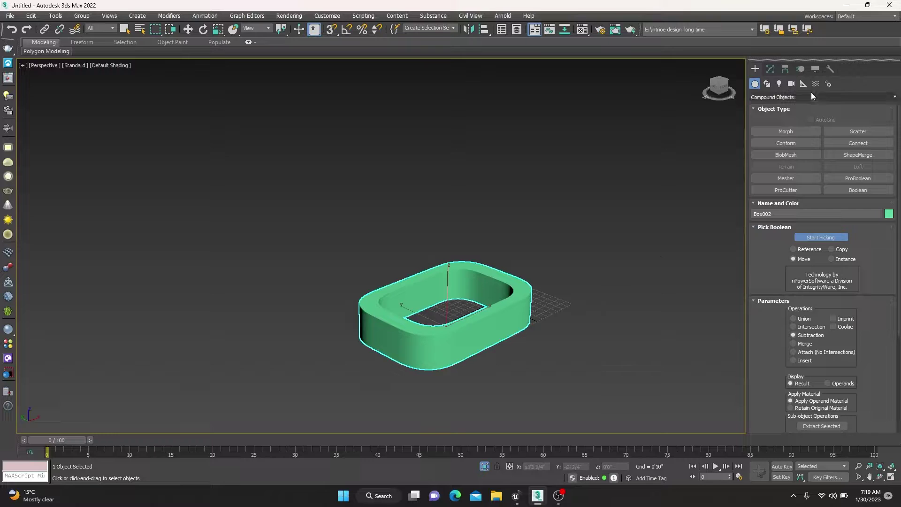
left_click(815, 97)
left_click(789, 104)
left_click(770, 69)
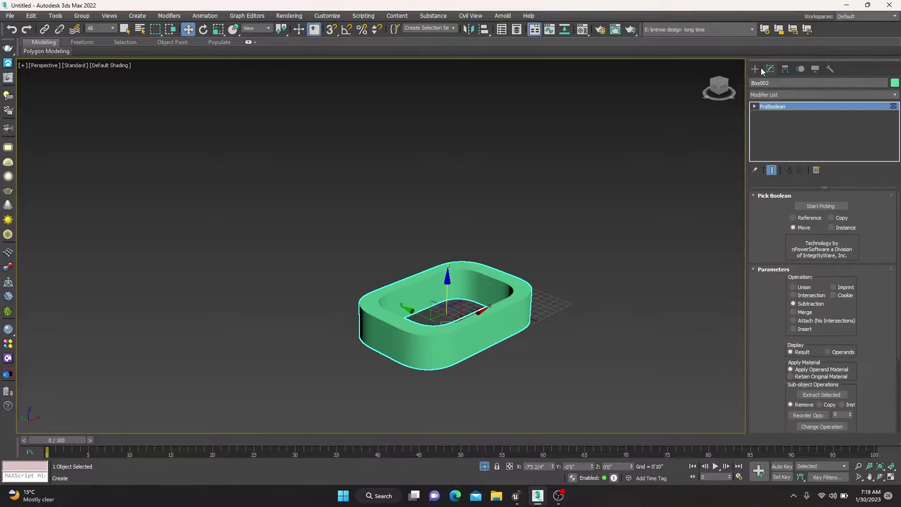
Exit isolation and lift the ring above the frame top in the Front view.
key("w")
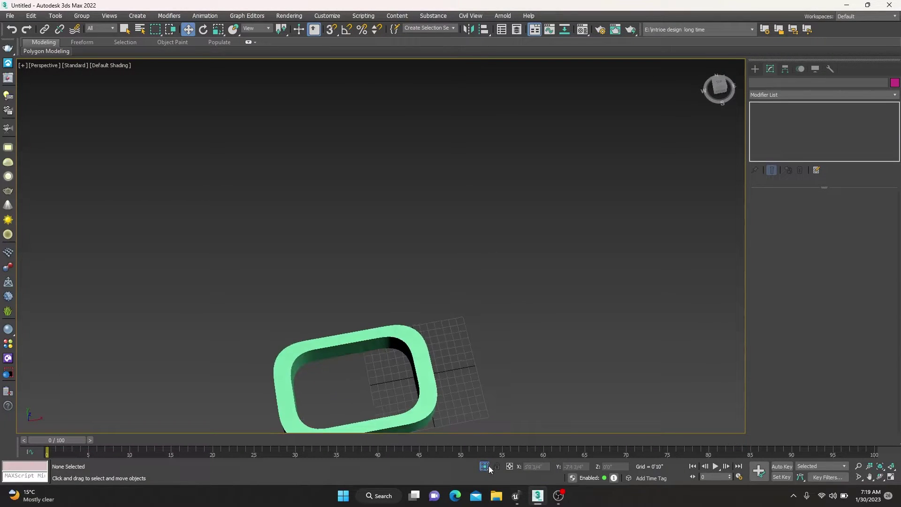
left_click(485, 466)
left_click(406, 319)
key("alt+w")
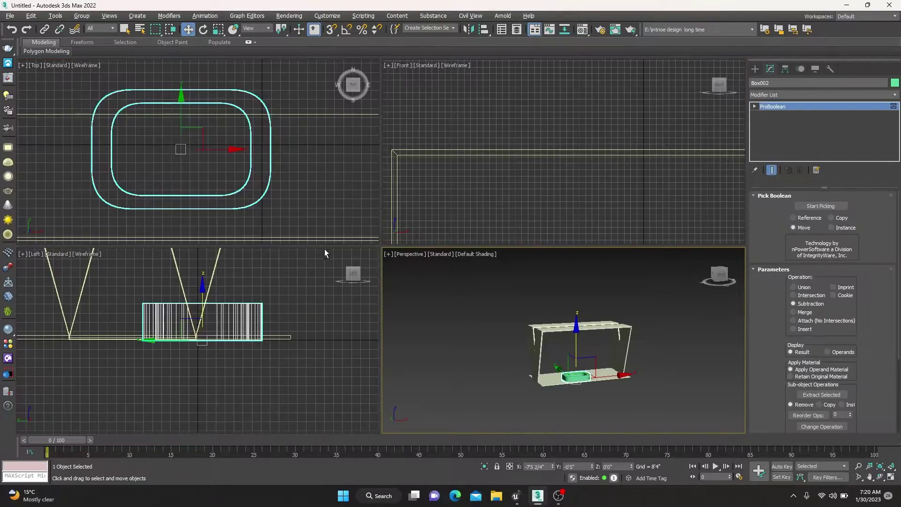
key("alt+w")
scroll(539, 205, "down", 4)
left_click_drag(521, 287, 520, 192)
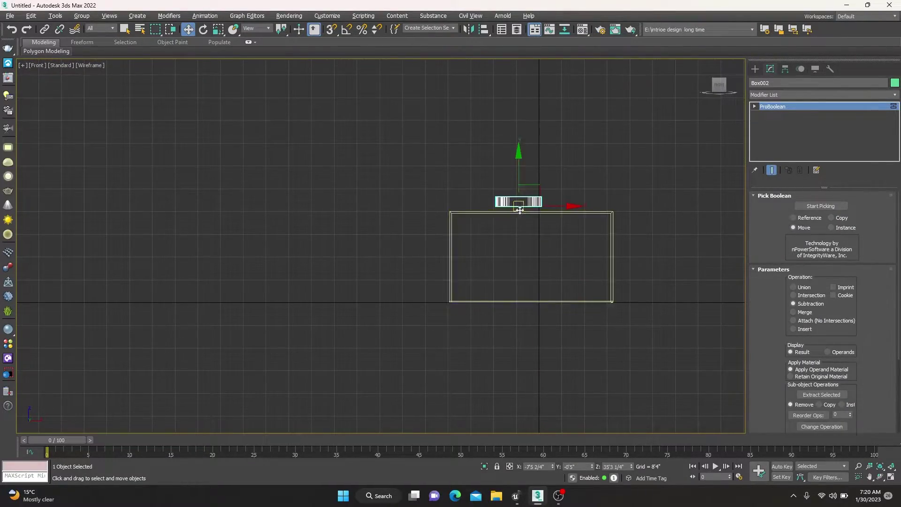
scroll(521, 209, "up", 5)
mouse_move(521, 209)
middle_mouse_down("alt")
mouse_move(519, 235)
mouse_move(524, 207)
middle_mouse_up("alt")
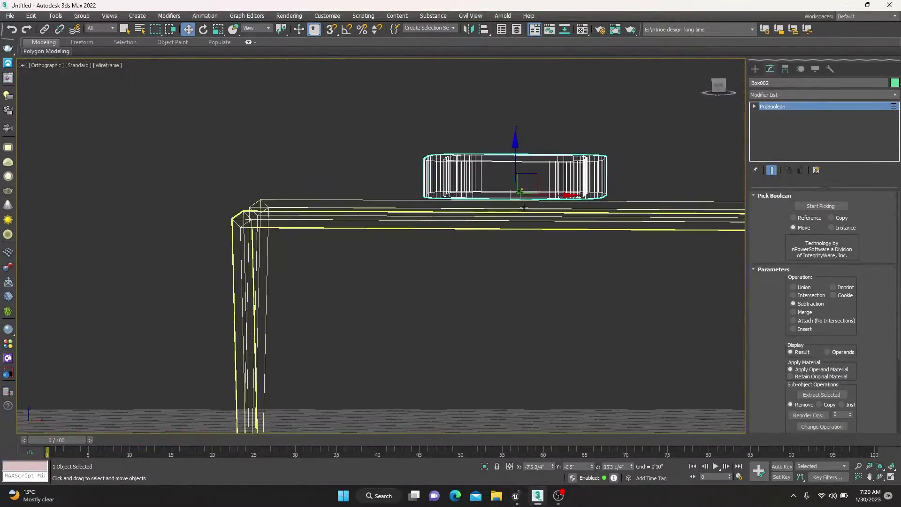
key("f")
scroll(525, 209, "down", 4)
Centre the ring over the frame in the Top view and deselect it.
key("alt+w")
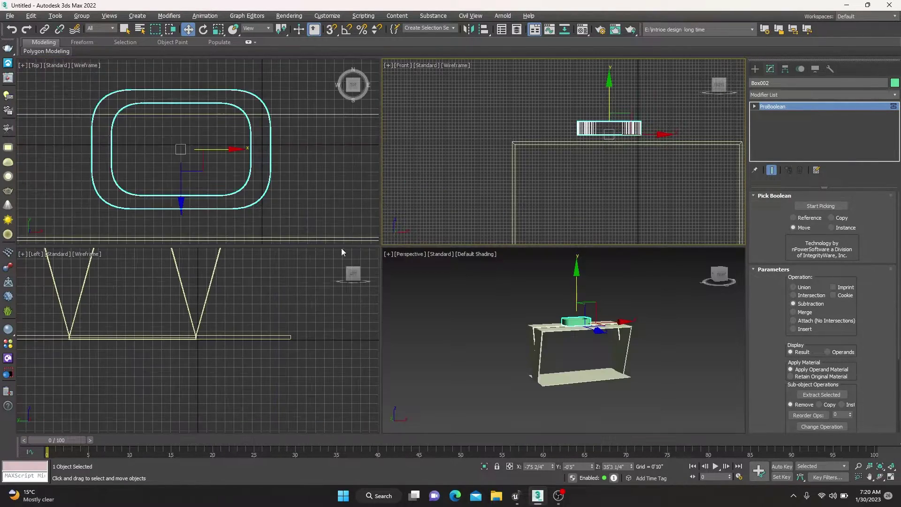
right_click(211, 185)
key("alt+w")
scroll(322, 222, "up", 2)
scroll(321, 221, "up", 2)
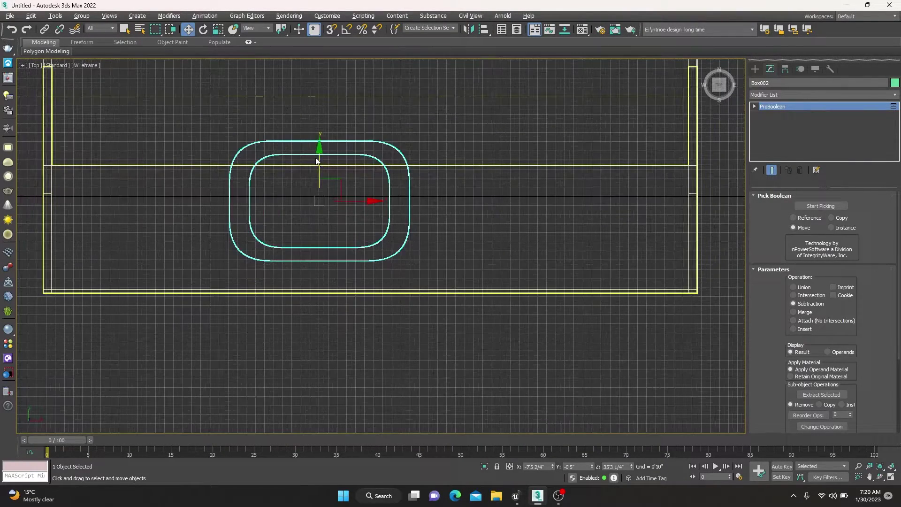
left_click_drag(323, 160, 324, 180)
left_click_drag(334, 215, 392, 217)
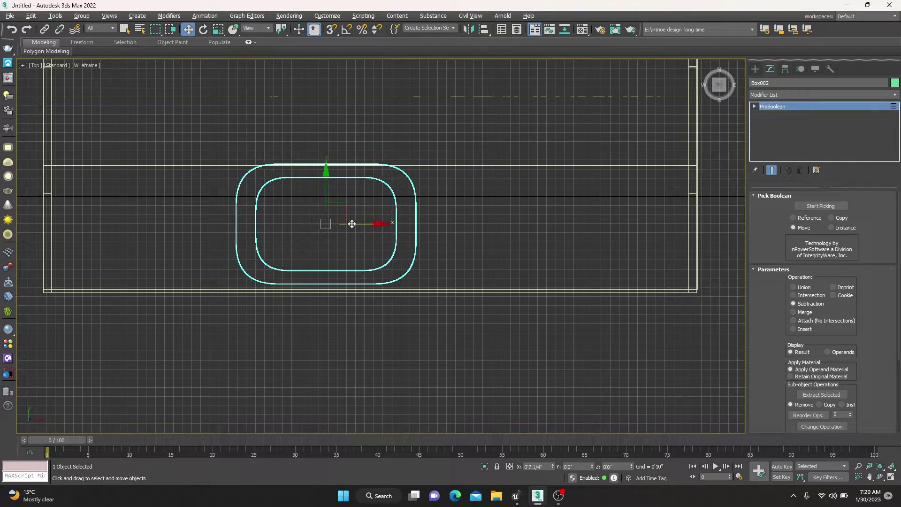
left_click(437, 308)
left_click(756, 69)
Draw a small cylinder near the ring's lower-left edge as a leg.
left_click(796, 157)
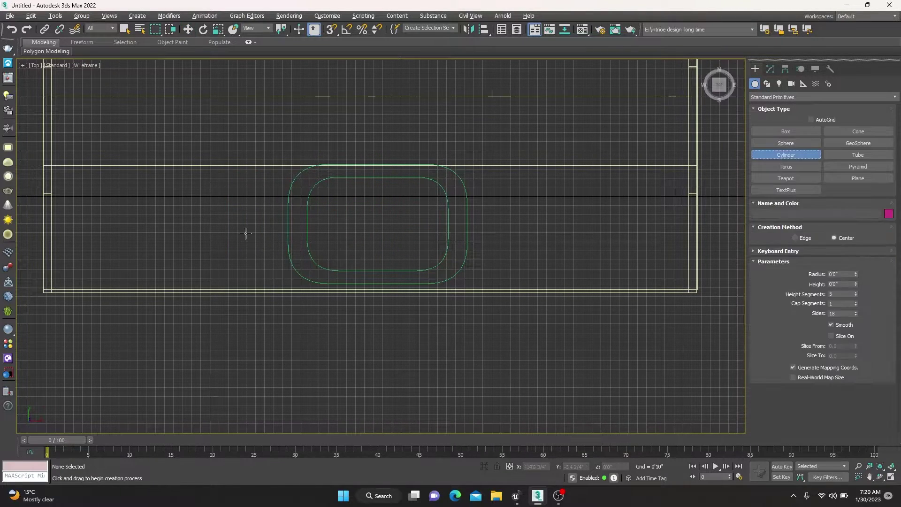
scroll(246, 232, "up", 5)
left_click_drag(398, 324, 405, 330)
key("alt+w")
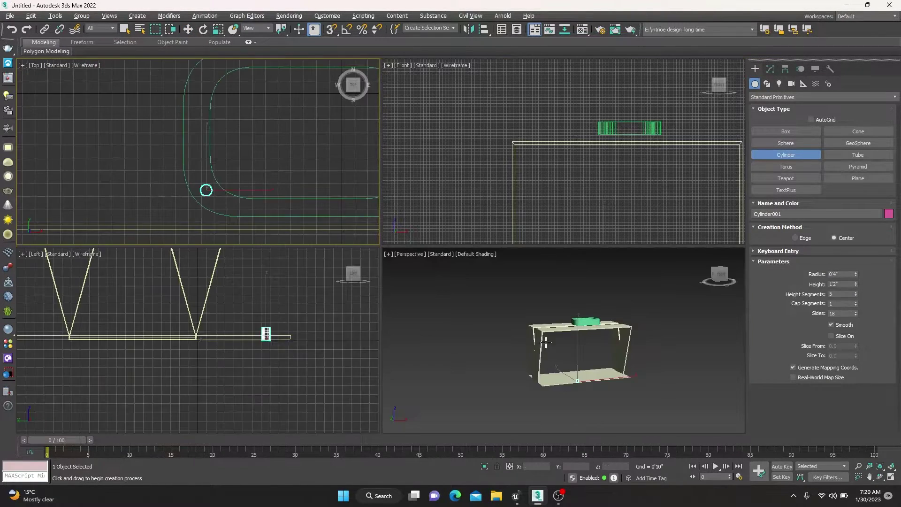
middle_click(312, 337)
key("alt+w")
middle_click_drag(475, 253, 479, 358)
scroll(479, 358, "down", 4)
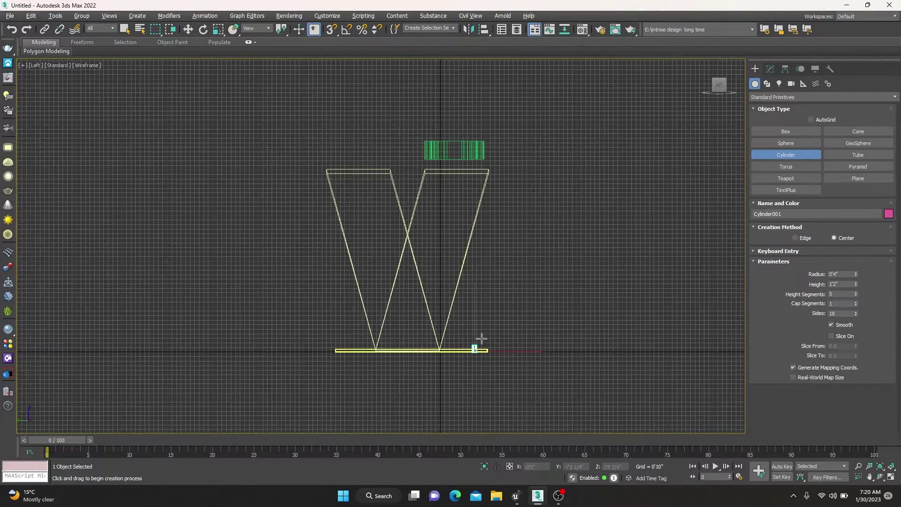
Raise the cylinder, stretch it taller, and set it onto the beam top under the ring.
key("w")
left_click_drag(476, 339, 443, 142)
scroll(492, 164, "up", 5)
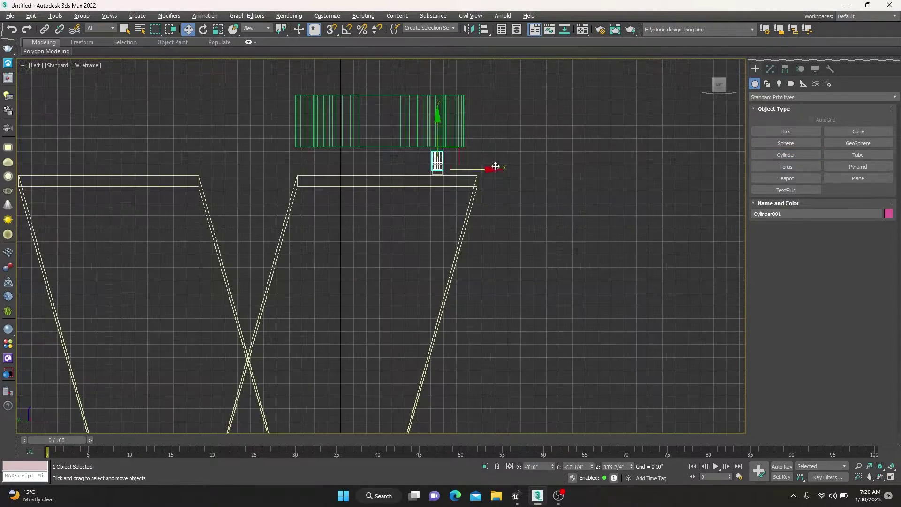
scroll(459, 202, "up", 3)
key("r")
left_click_drag(433, 166, 433, 109)
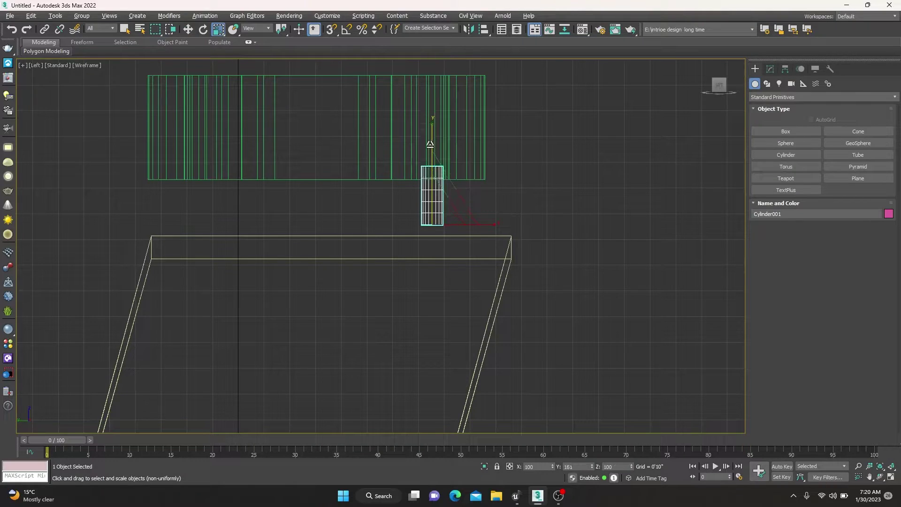
key("w")
left_click_drag(434, 175, 433, 202)
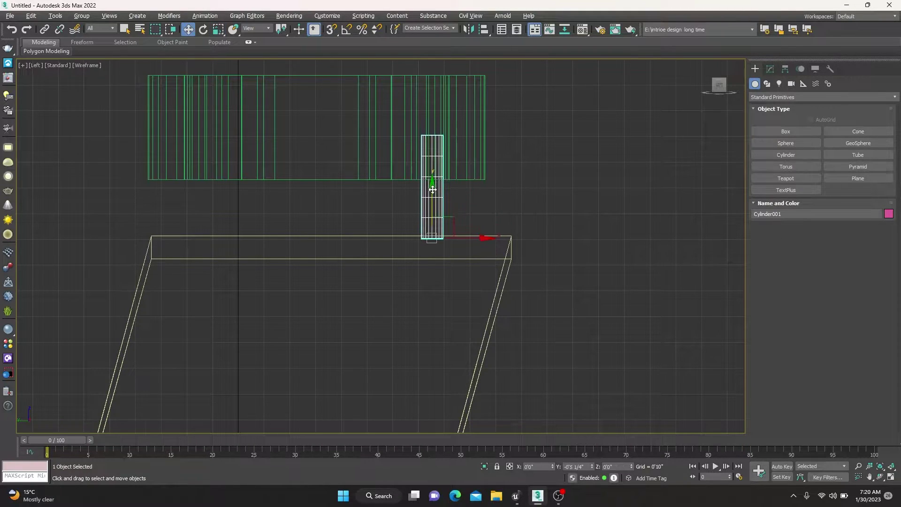
Shift-drag the leg along Y in the Top view to clone it to the upper-left corner.
key("alt+w")
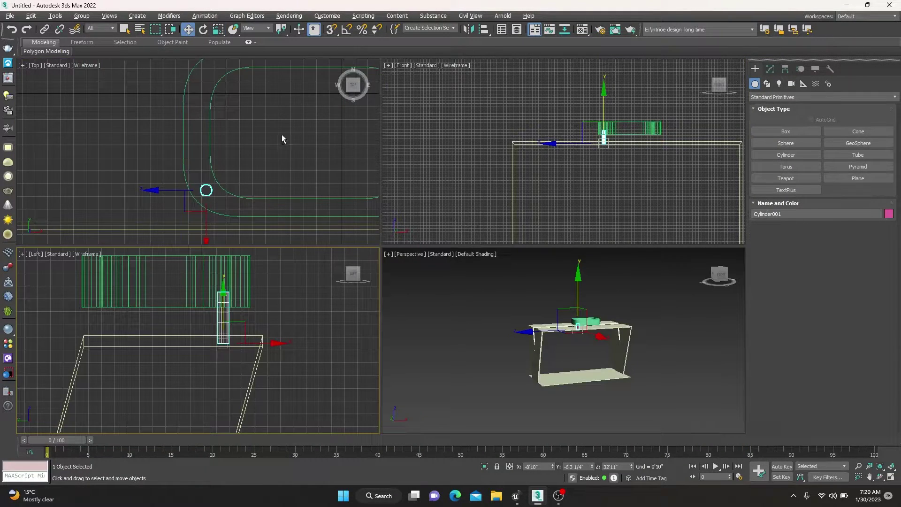
key("alt+w")
scroll(331, 328, "down", 2)
scroll(334, 330, "up", 2)
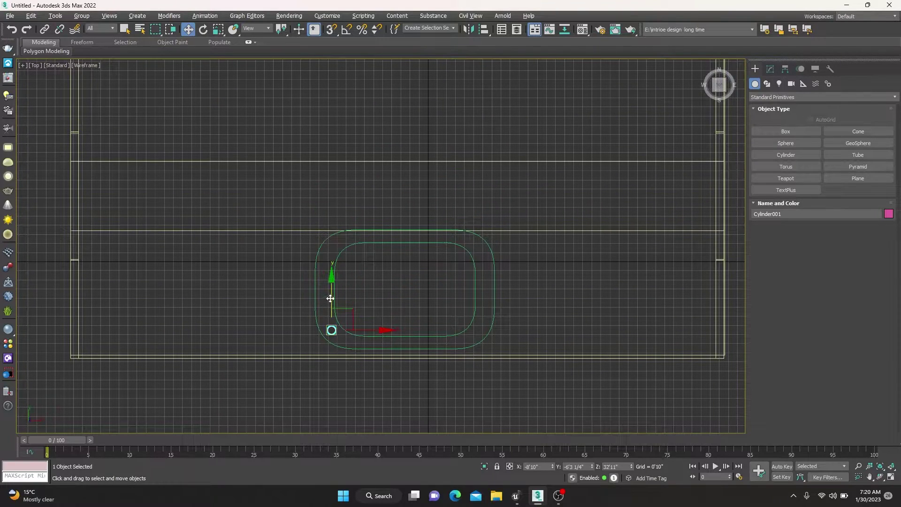
left_click_drag(331, 292, 333, 208, "shift")
Copy both left legs along X to the ring's right side, giving four corner legs.
left_click(452, 286)
left_click(332, 330, "ctrl")
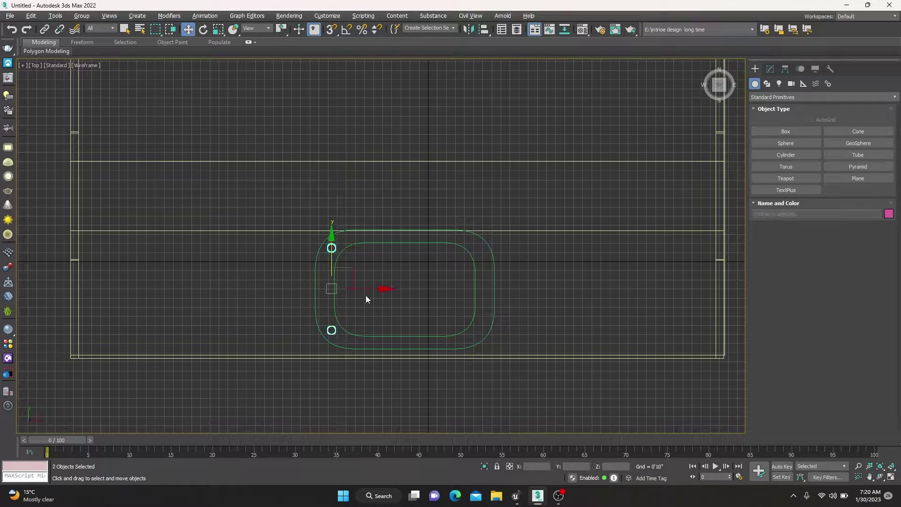
left_click_drag(379, 288, 524, 288)
left_click(460, 288)
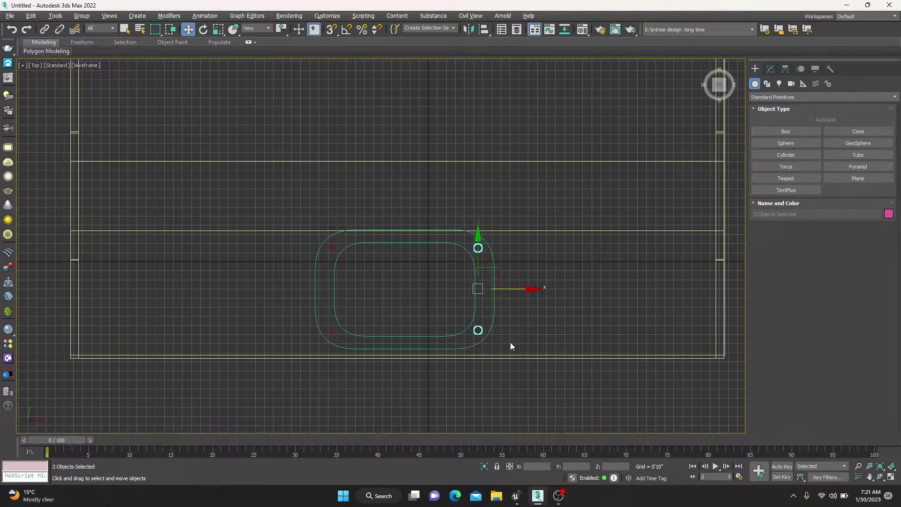
left_click(534, 334)
Review the four-legged stand in the Perspective view and open the Material Editor.
key("p")
scroll(540, 306, "up", 3)
scroll(429, 233, "up", 2)
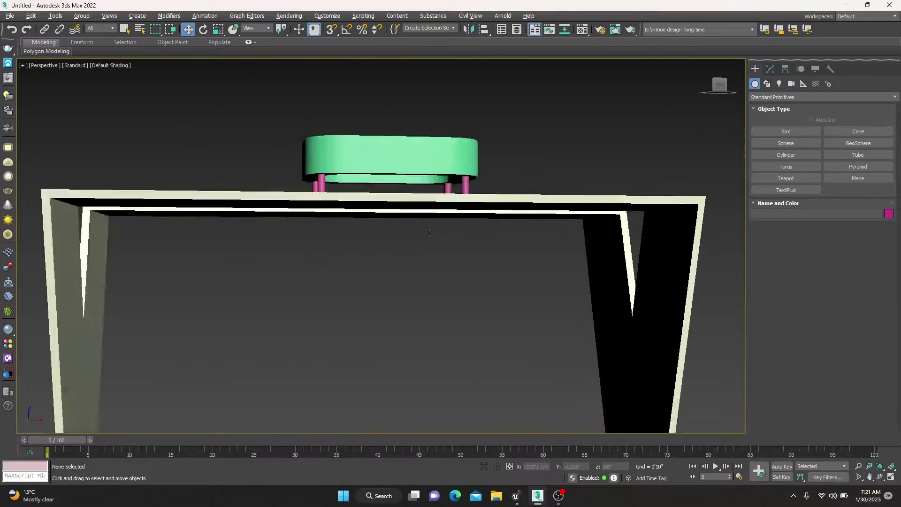
mouse_move(429, 233)
middle_mouse_down("alt")
mouse_move(518, 246)
mouse_move(452, 252)
mouse_move(453, 297)
middle_mouse_up("alt")
scroll(439, 242, "down", 3)
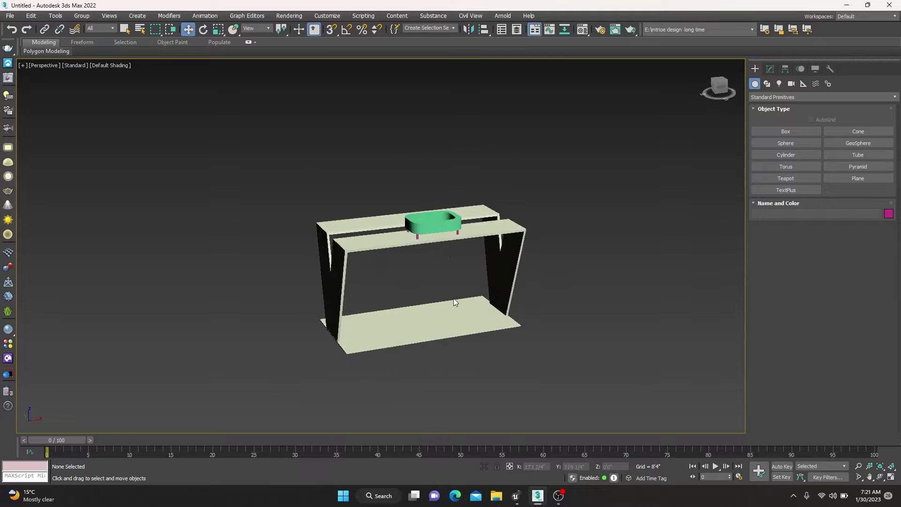
scroll(453, 298, "up", 5)
scroll(503, 337, "down", 1)
scroll(470, 282, "down", 4)
scroll(416, 164, "up", 5)
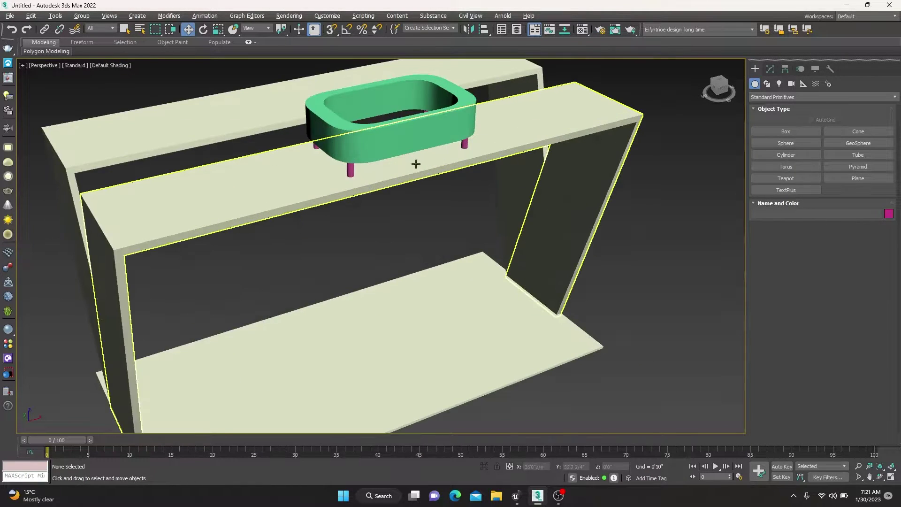
scroll(416, 164, "down", 1)
scroll(418, 165, "up", 1)
key("m")
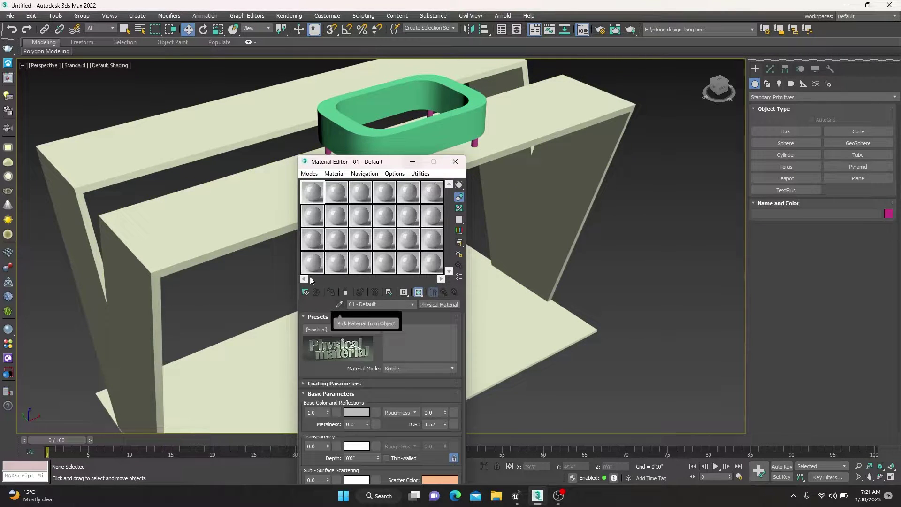
Make slot 01 a VRayMtl with near-black diffuse, grey reflect and 0.92 glossiness.
left_click(436, 305)
left_click(378, 353)
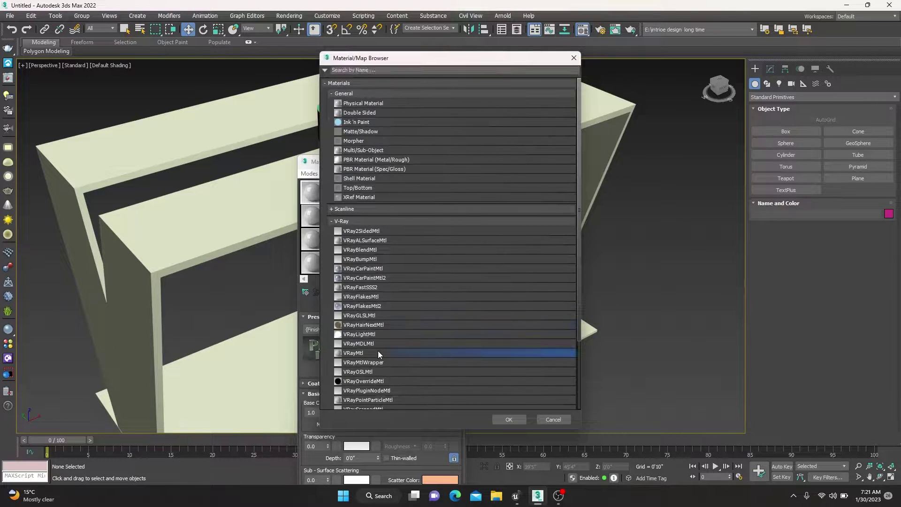
left_click(499, 421)
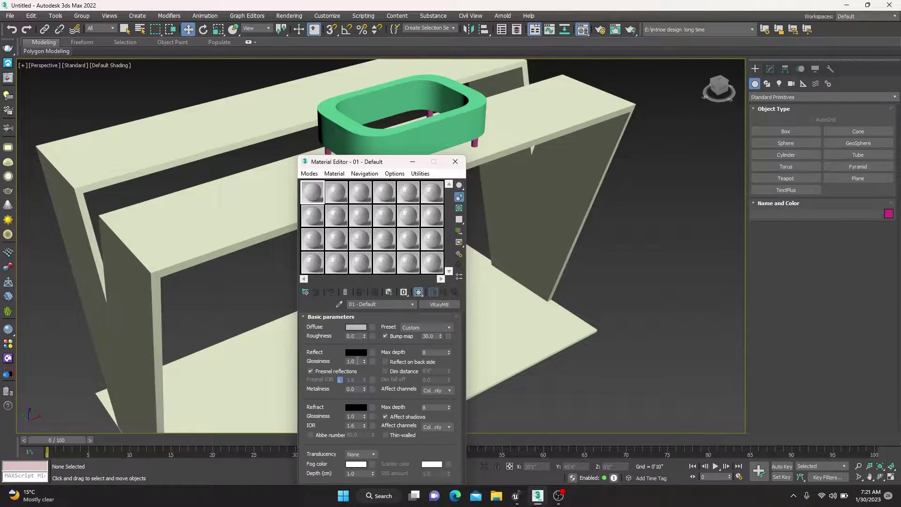
left_click(361, 327)
left_click_drag(271, 70, 272, 68)
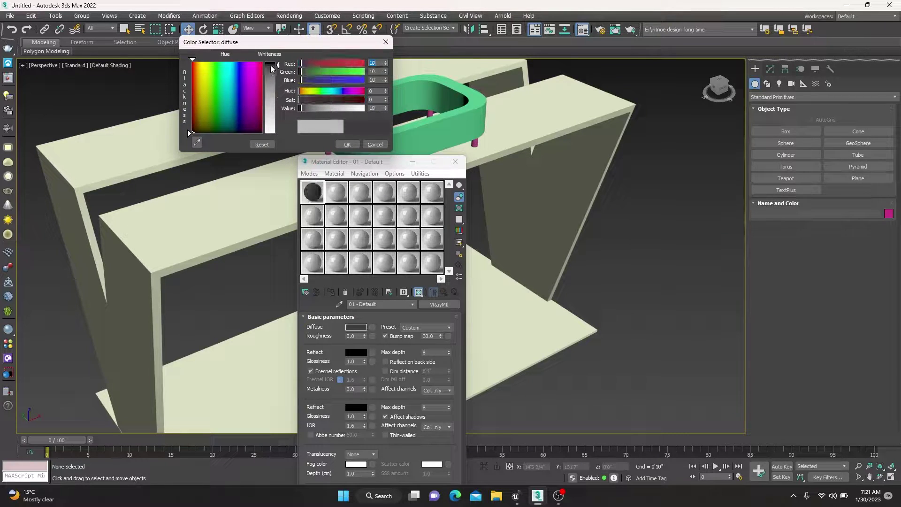
left_click(347, 143)
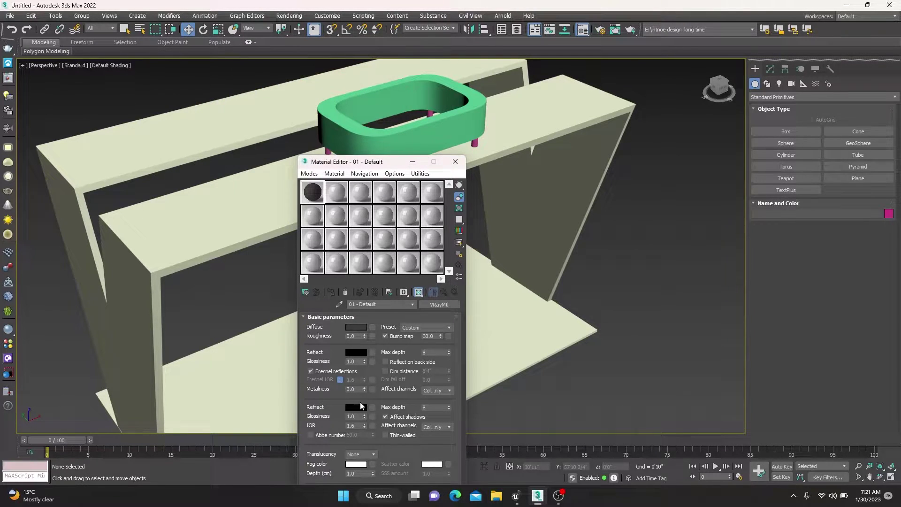
left_click(359, 352)
left_click(272, 74)
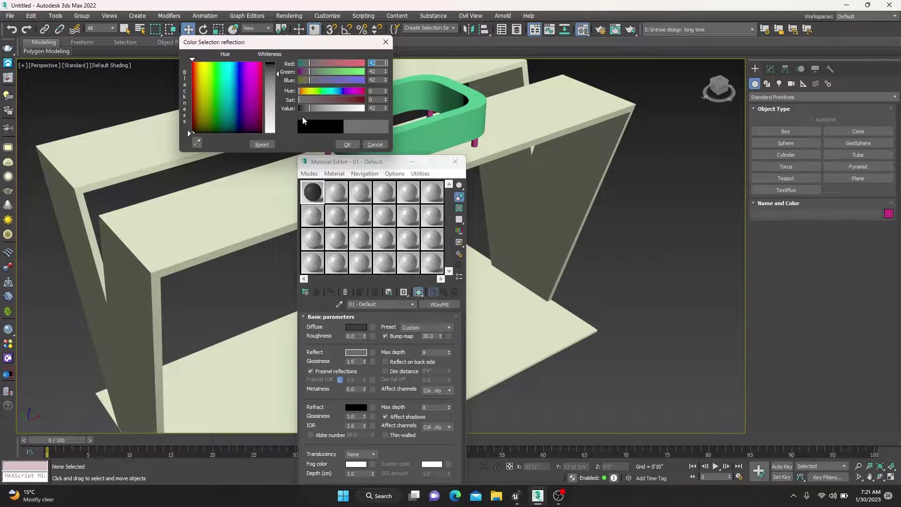
left_click(347, 144)
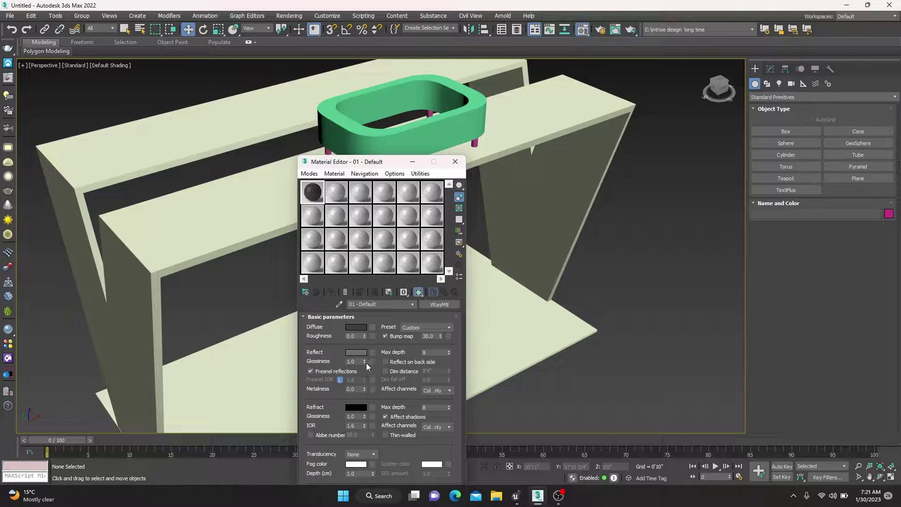
left_click(365, 365)
Assign the dark VRayMtl to the ring and its four legs.
middle_click_drag(576, 344, 613, 393, "alt")
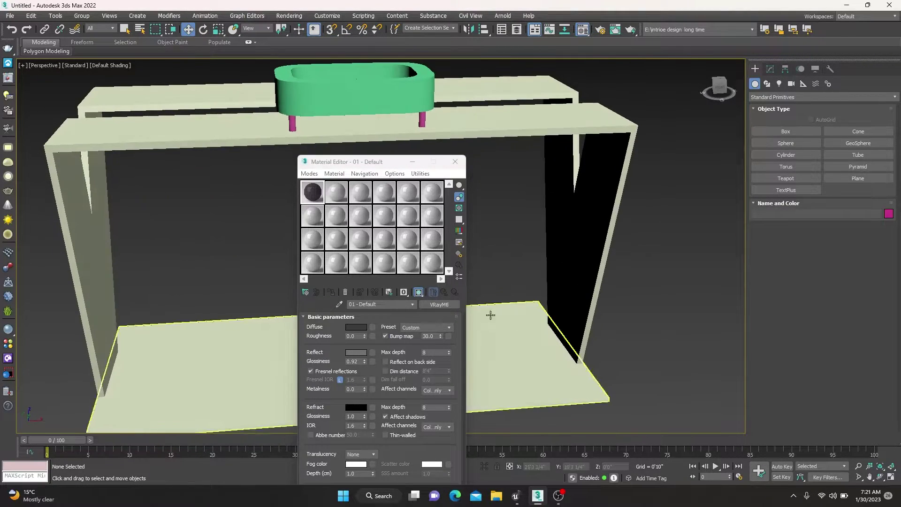
left_click(418, 126)
left_click(292, 124, "ctrl")
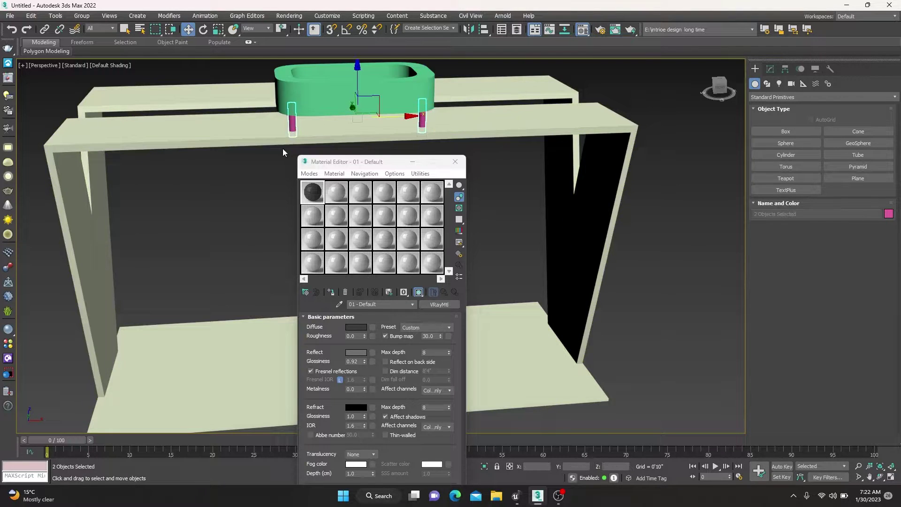
middle_click_drag(283, 149, 367, 164, "alt")
left_click(281, 154, "ctrl")
scroll(257, 173, "down", 5)
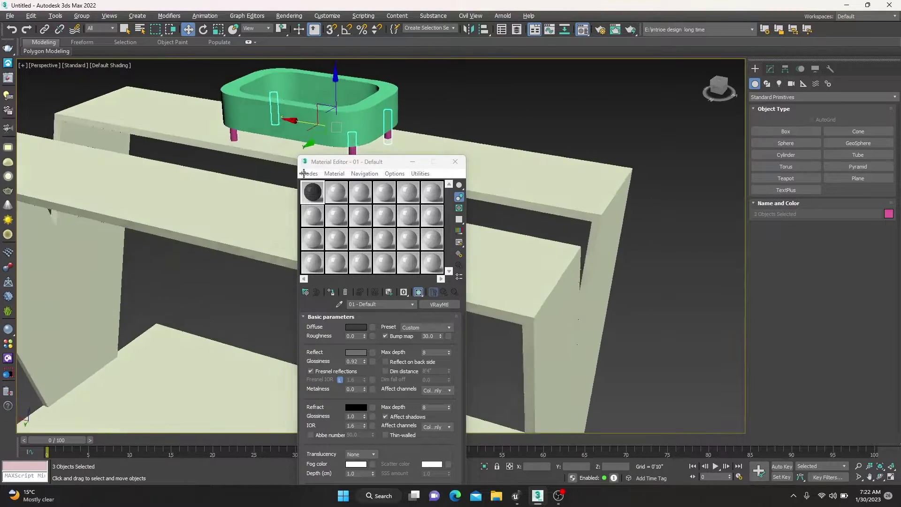
left_click(231, 135, "ctrl")
left_click(277, 118, "ctrl")
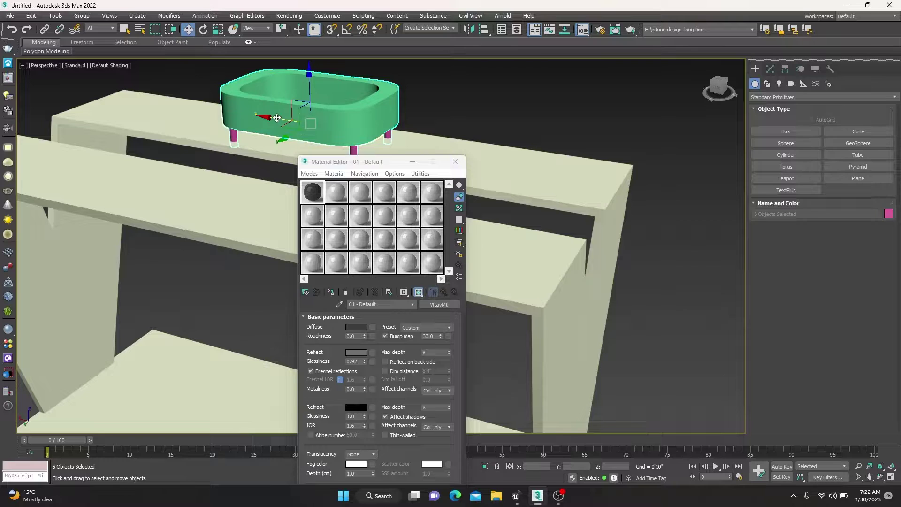
left_click(316, 292)
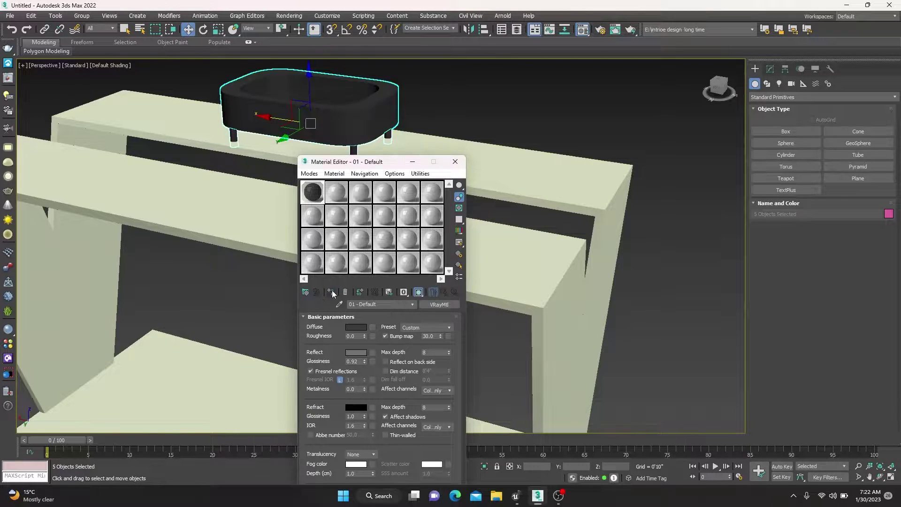
Assign the same material to the top shelf, middle shelf and bottom plane.
left_click(533, 267)
middle_click_drag(534, 268, 652, 180, "alt")
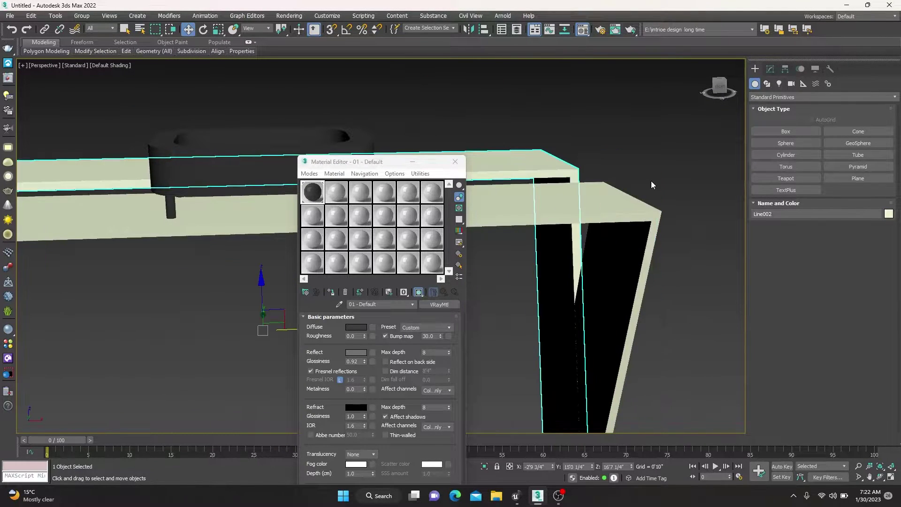
left_click(670, 202)
scroll(610, 220, "down", 5)
mouse_move(583, 239)
middle_mouse_down("alt")
mouse_move(545, 248)
mouse_move(561, 265)
middle_mouse_up("alt")
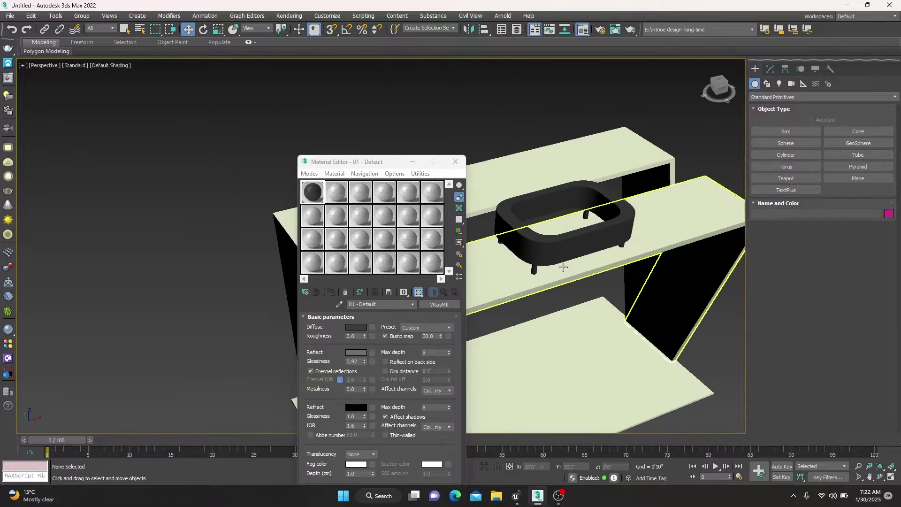
left_click(495, 283)
left_click(540, 155, "ctrl")
left_click(563, 383, "ctrl")
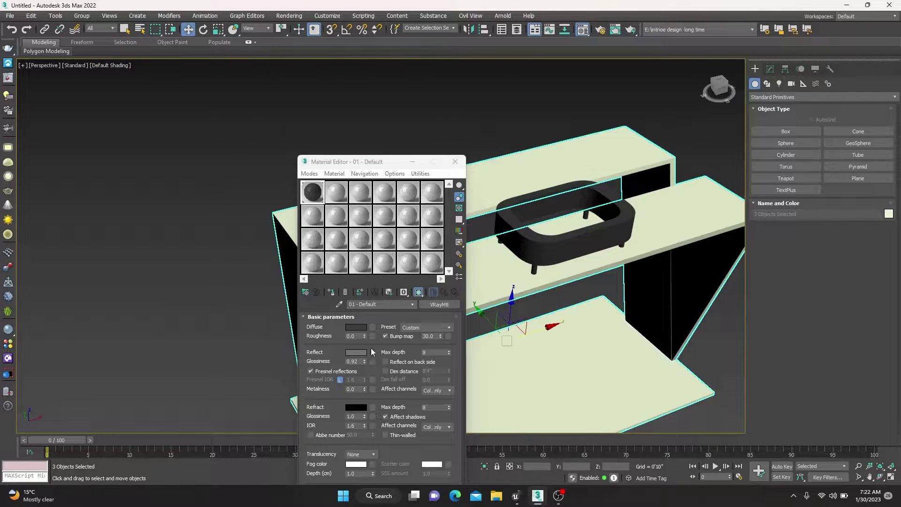
left_click(331, 292)
Minimize the Material Editor, deselect, and orbit to view the darkened stand from the front.
left_click(412, 161)
left_click(370, 165)
middle_click_drag(371, 164, 422, 282, "alt")
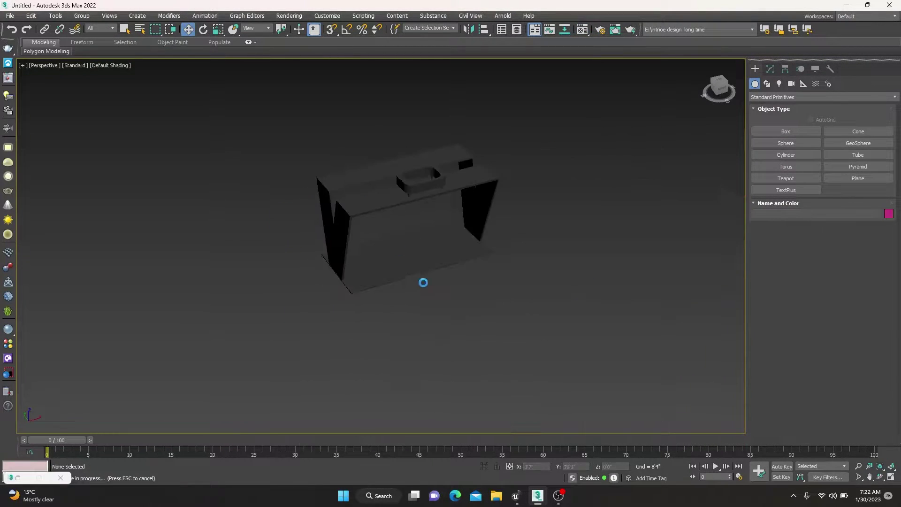
scroll(421, 249, "up", 2)
middle_click_drag(421, 248, 409, 238, "alt")
Change the second material slot to VRayLightMtl, undoing an accidental VRayMtl choice.
scroll(434, 265, "up", 5)
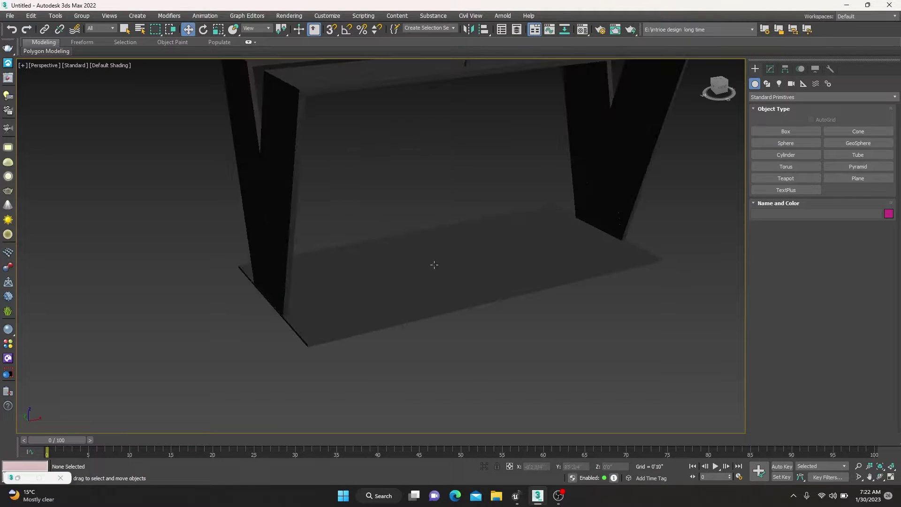
key("m")
left_click(336, 190)
left_click(440, 304)
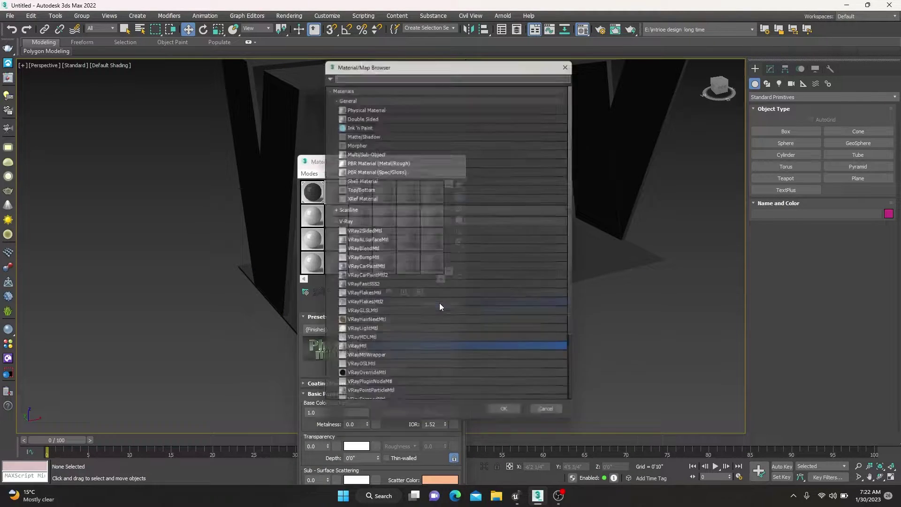
left_click(506, 419)
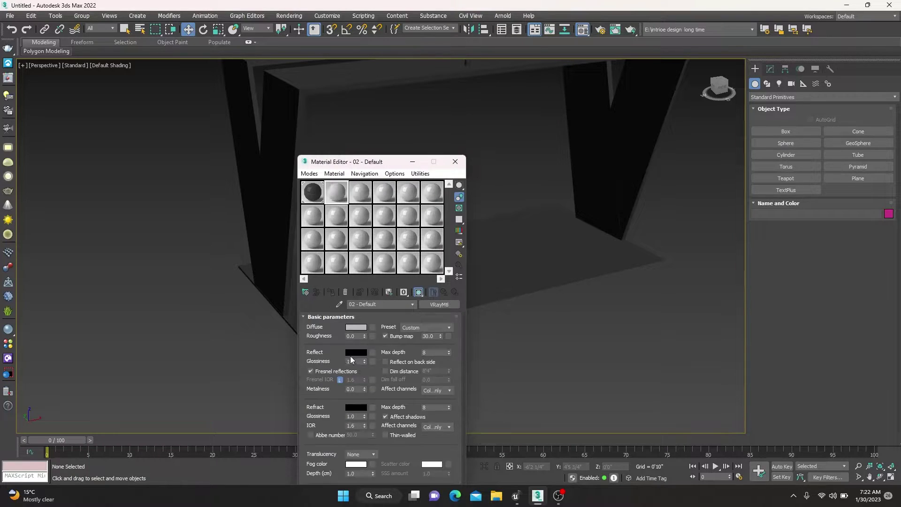
key("ctrl+z")
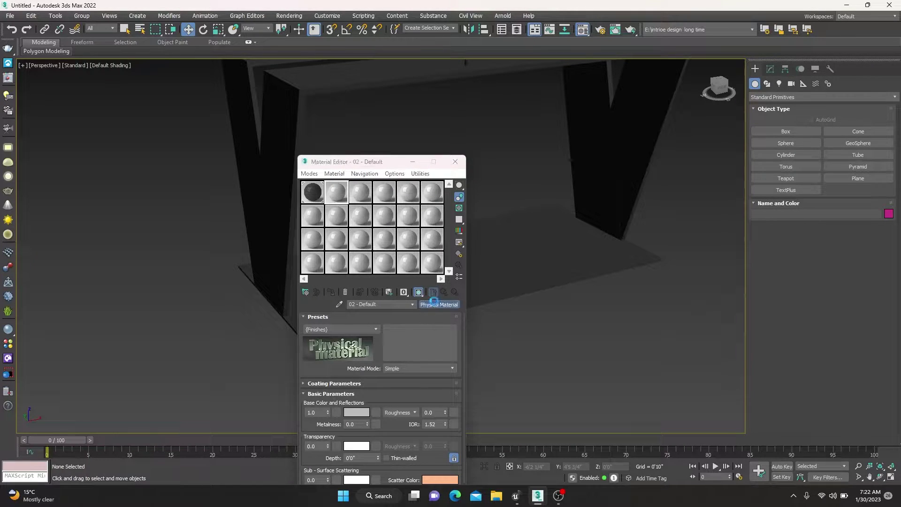
left_click(440, 304)
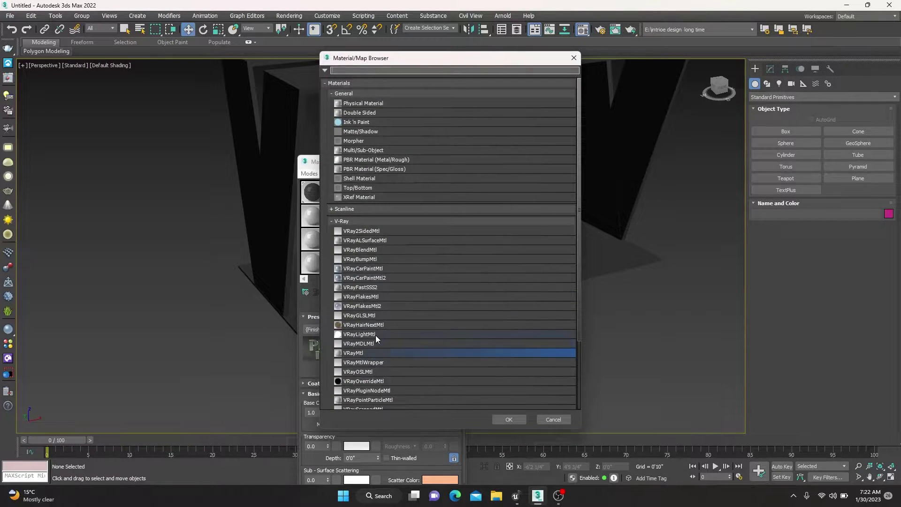
left_click(375, 334)
left_click(509, 420)
Give the light material a saturated green colour and a 89.6 colour multiplier.
left_click(336, 329)
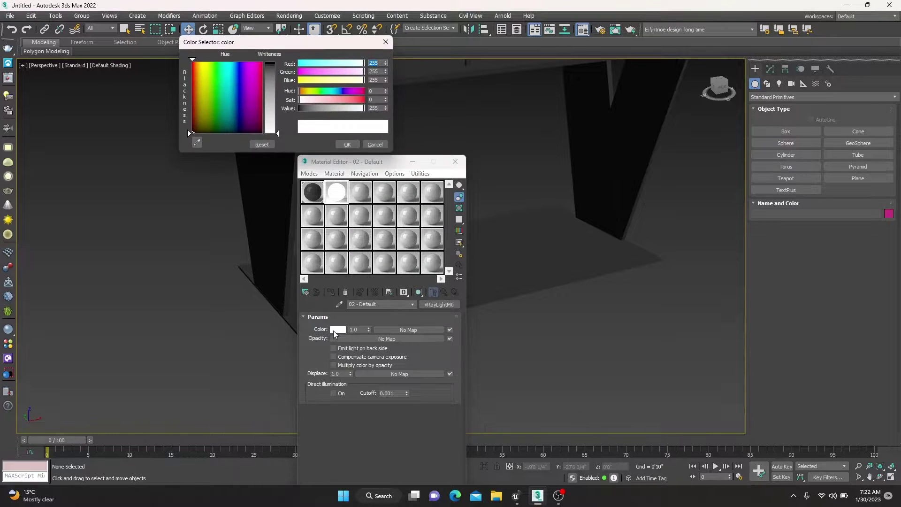
left_click(221, 112)
left_click_drag(271, 87, 271, 62)
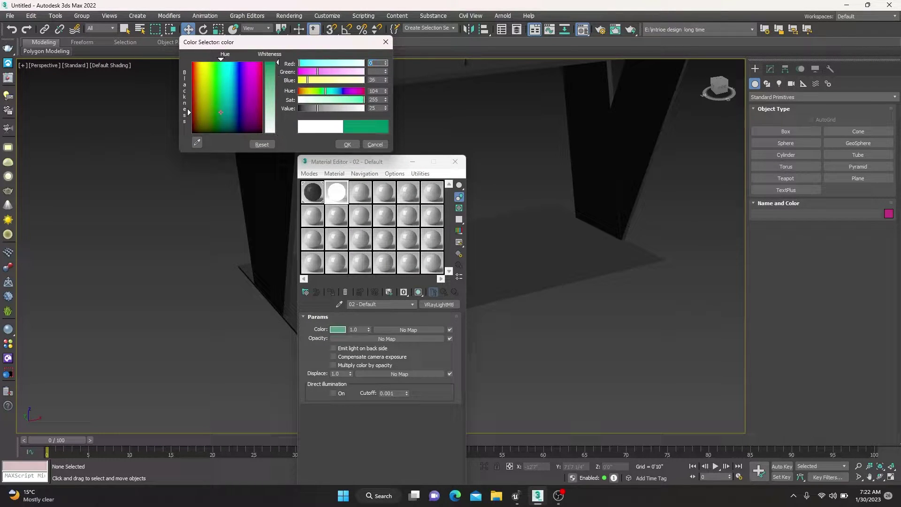
left_click_drag(217, 110, 217, 117)
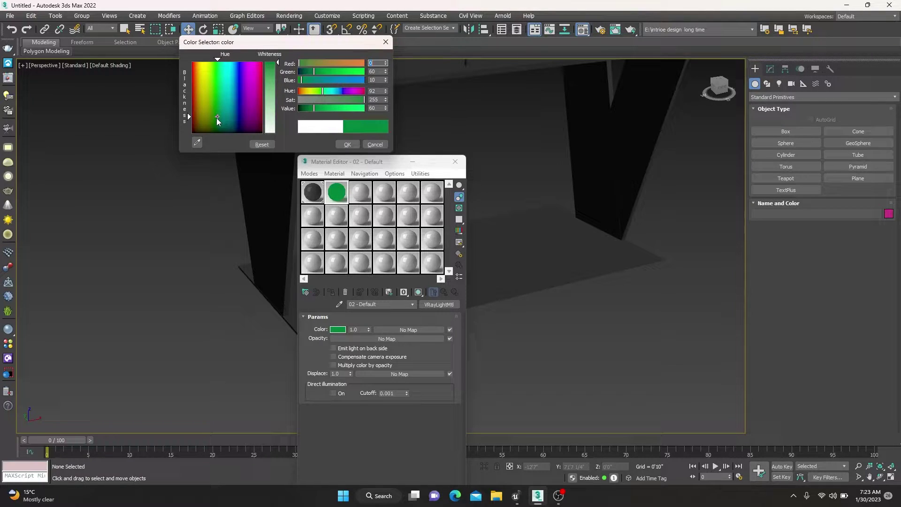
left_click(348, 144)
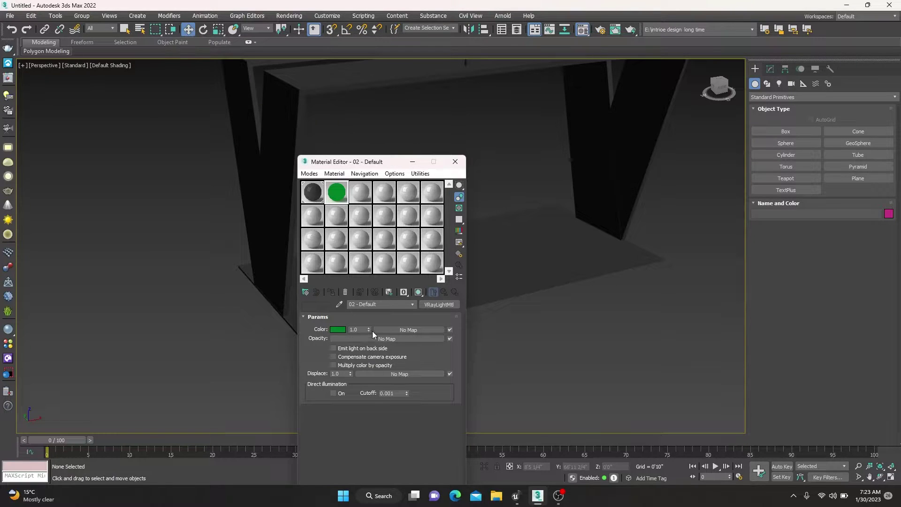
left_click_drag(370, 330, 386, 94)
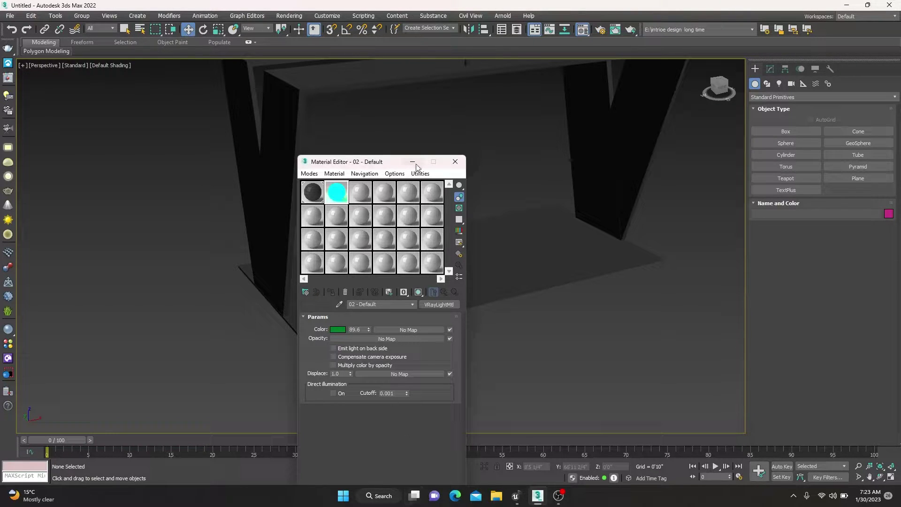
Select the first frame piece and begin picking its front strip polygons in Polygon mode.
left_click(453, 163)
left_click(629, 141)
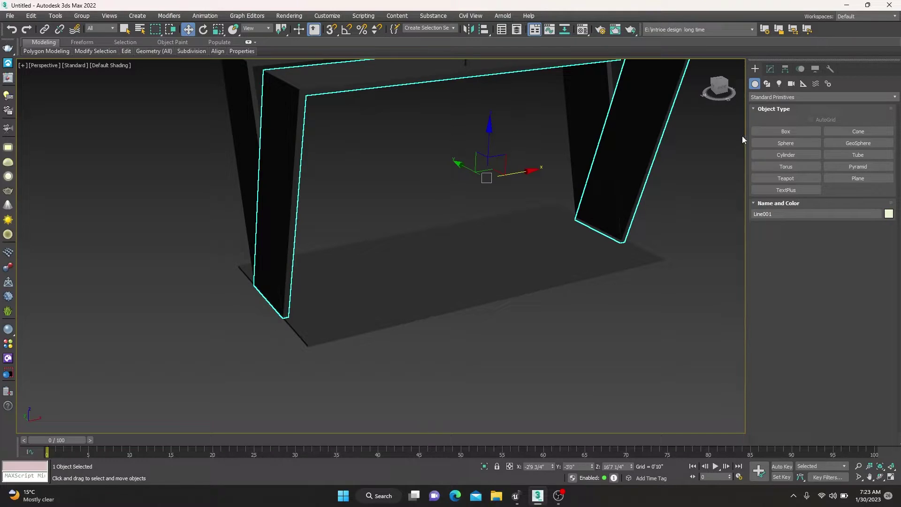
left_click(771, 69)
left_click(833, 208)
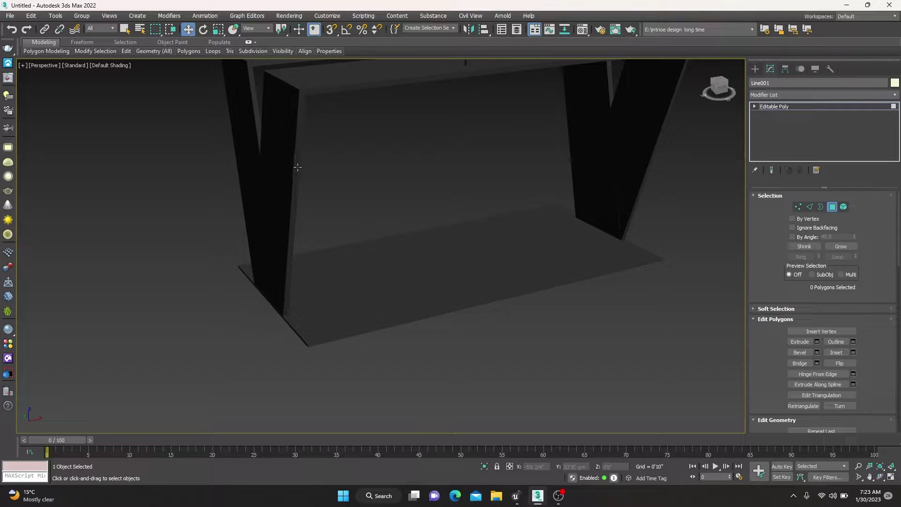
left_click(298, 168)
left_click(377, 86, "ctrl")
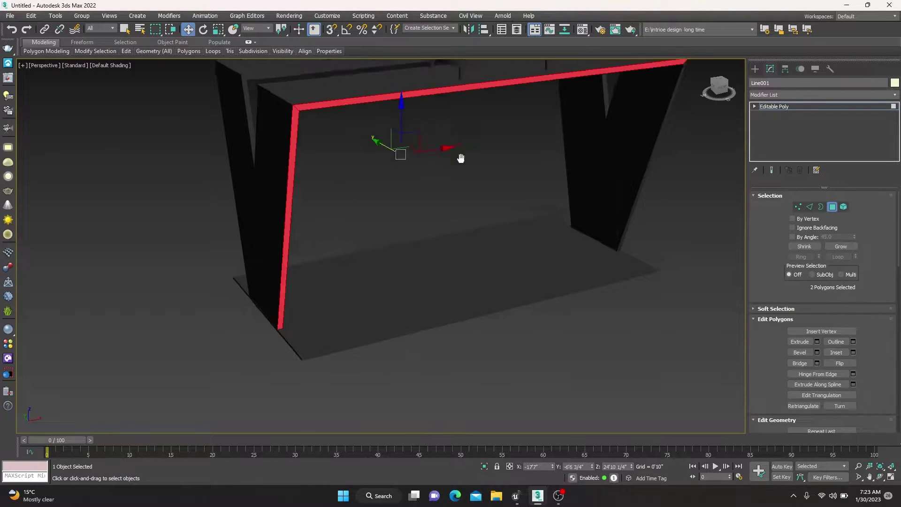
middle_click_drag(460, 150, 530, 183, "alt")
scroll(589, 152, "down", 2)
scroll(591, 151, "down", 4)
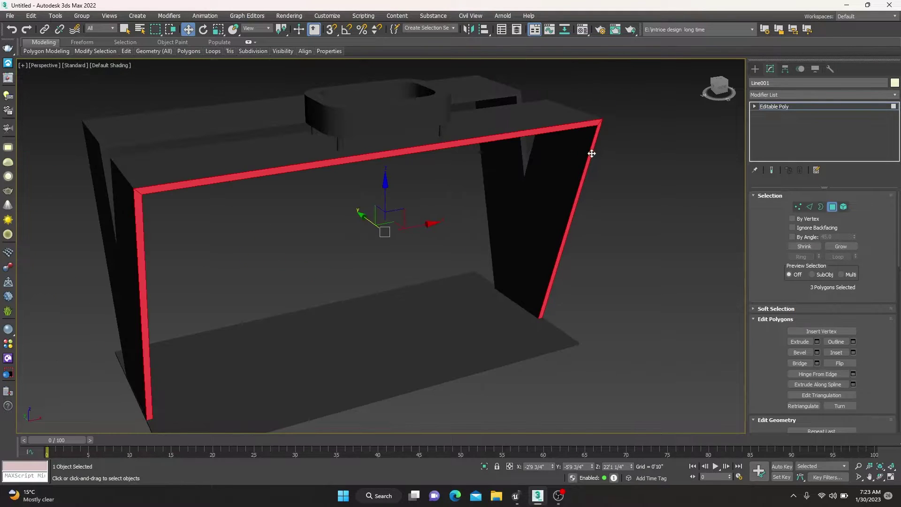
left_click(591, 151)
mouse_move(509, 206)
middle_mouse_down("alt")
mouse_move(503, 230)
mouse_move(216, 292)
middle_mouse_up("alt")
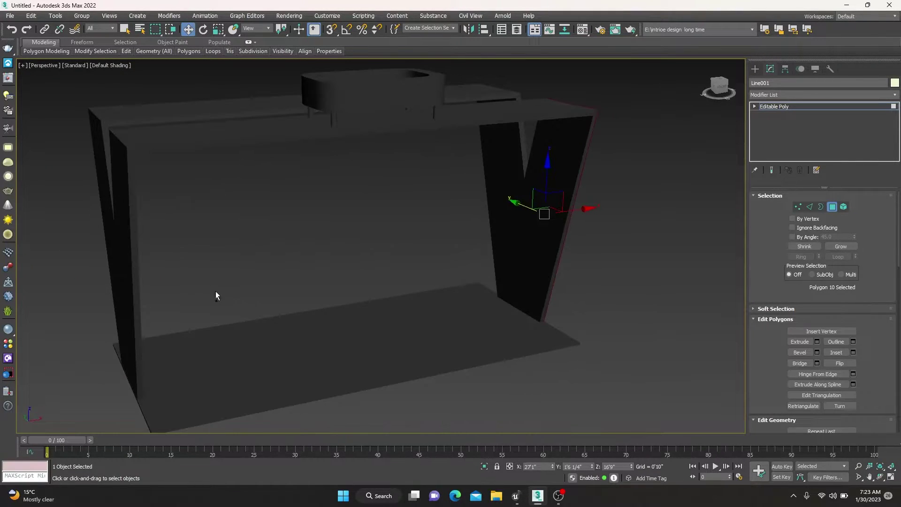
left_click(133, 258)
Add the remaining top, right and side strip faces, dropping a wrongly picked large face.
left_click(516, 120, "shift")
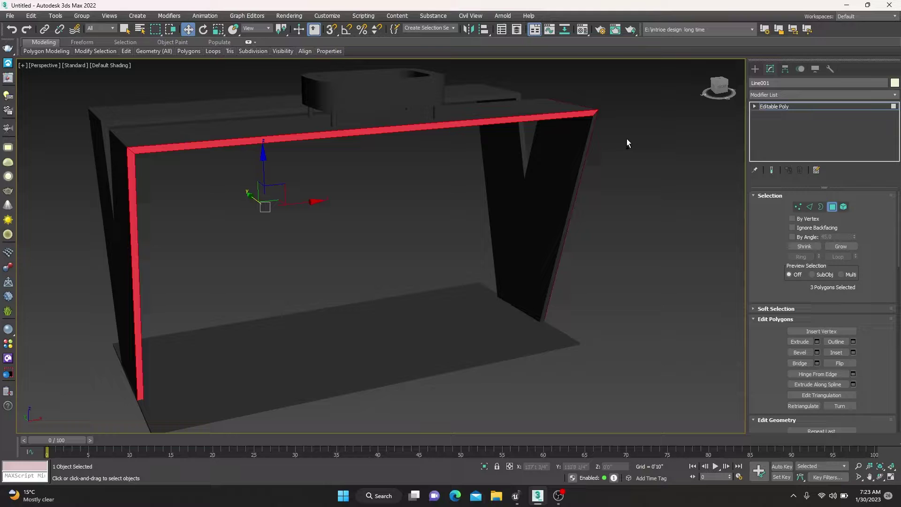
left_click(594, 120, "ctrl")
middle_click_drag(419, 279, 488, 277, "alt")
key("alt+space")
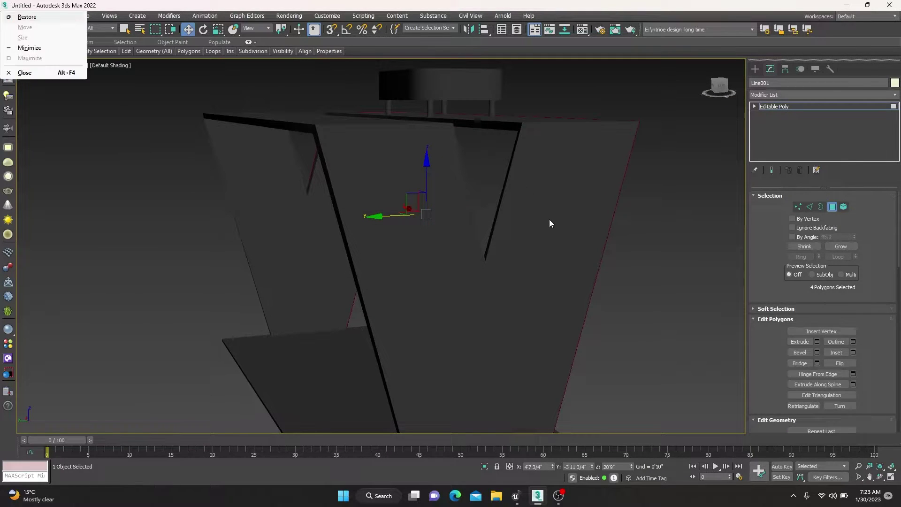
mouse_move(549, 219)
middle_mouse_down("alt")
mouse_move(469, 225)
mouse_move(481, 223)
middle_mouse_up("alt")
left_click(636, 263, "ctrl")
left_click(617, 216, "ctrl")
scroll(481, 224, "up", 5)
left_click(97, 159, "ctrl")
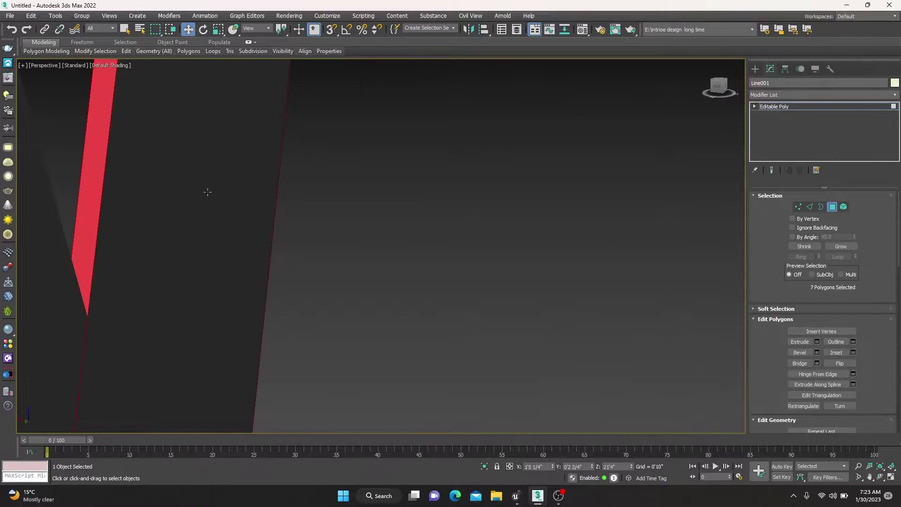
scroll(207, 192, "down", 10)
middle_click_drag(264, 236, 361, 257, "alt")
left_click(272, 236, "alt")
mouse_move(271, 235)
middle_mouse_down("alt")
mouse_move(367, 245)
mouse_move(321, 208)
middle_mouse_up("alt")
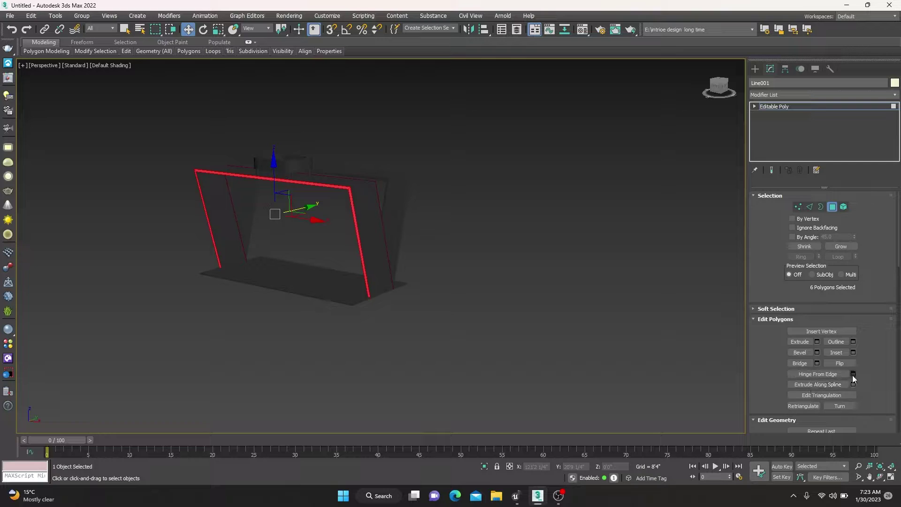
scroll(863, 368, "down", 2)
scroll(871, 369, "down", 2)
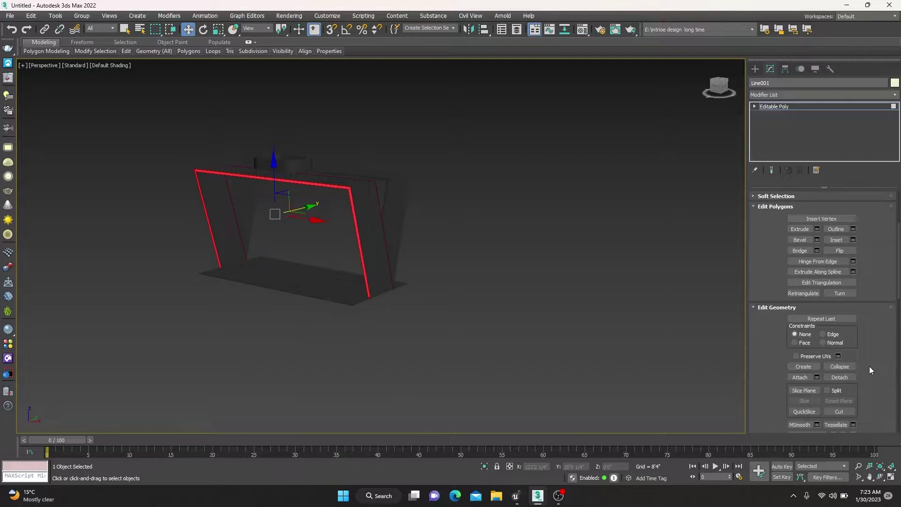
Detach the selected strip faces as a new object, Object001, and select it.
left_click(841, 378)
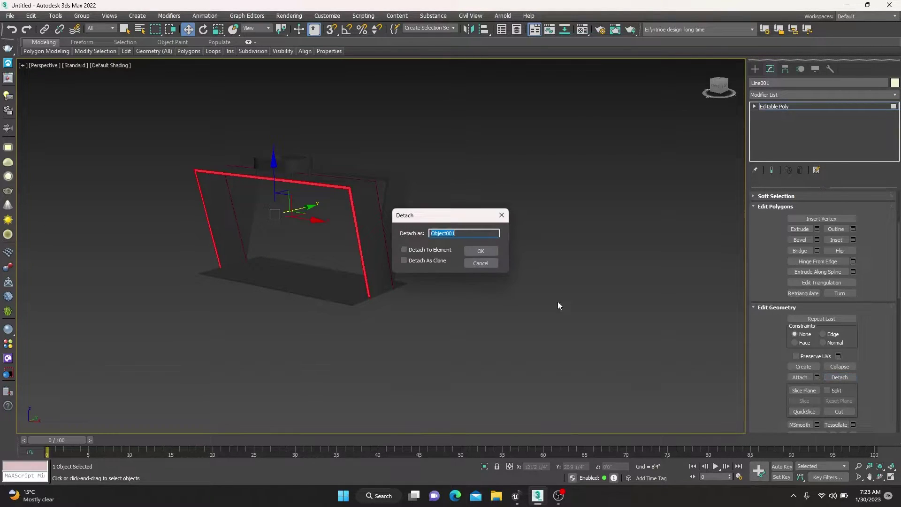
left_click(486, 255)
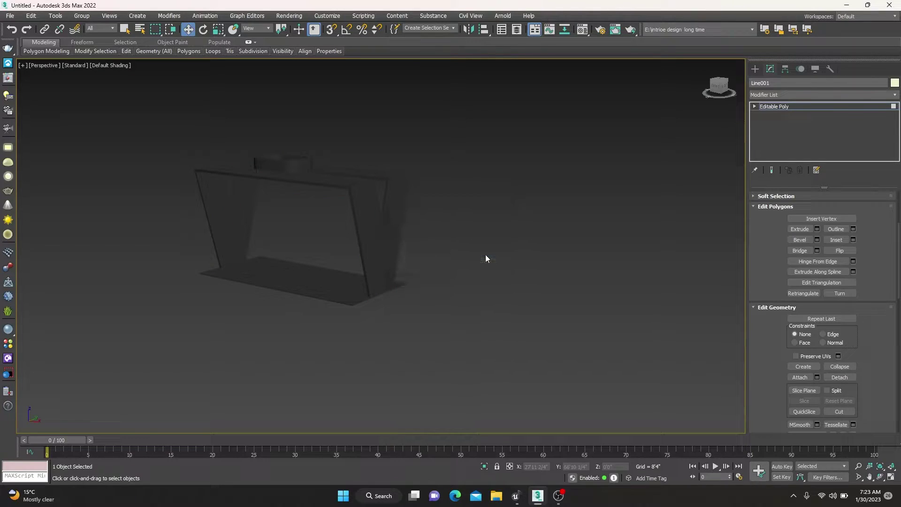
left_click(799, 106)
scroll(362, 201, "up", 3)
left_click(332, 227)
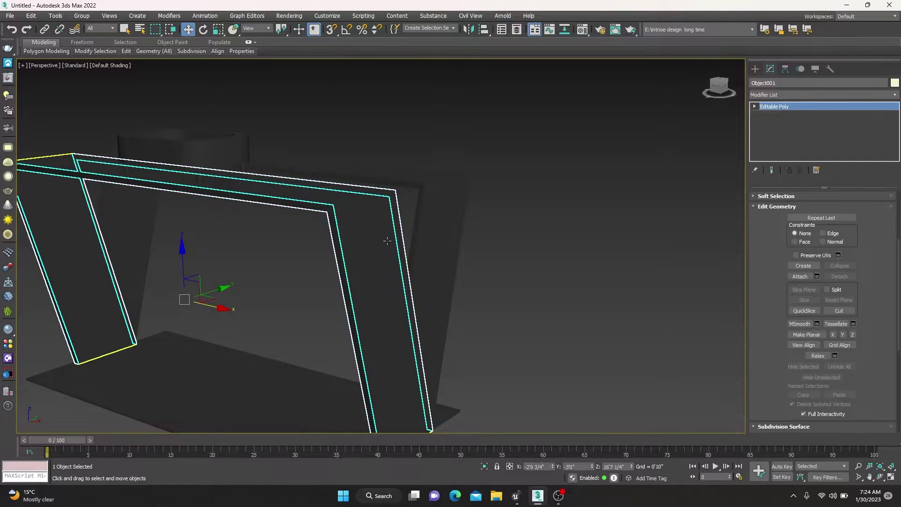
Assign the glowing green light material to the detached Object001.
key("m")
left_click(331, 293)
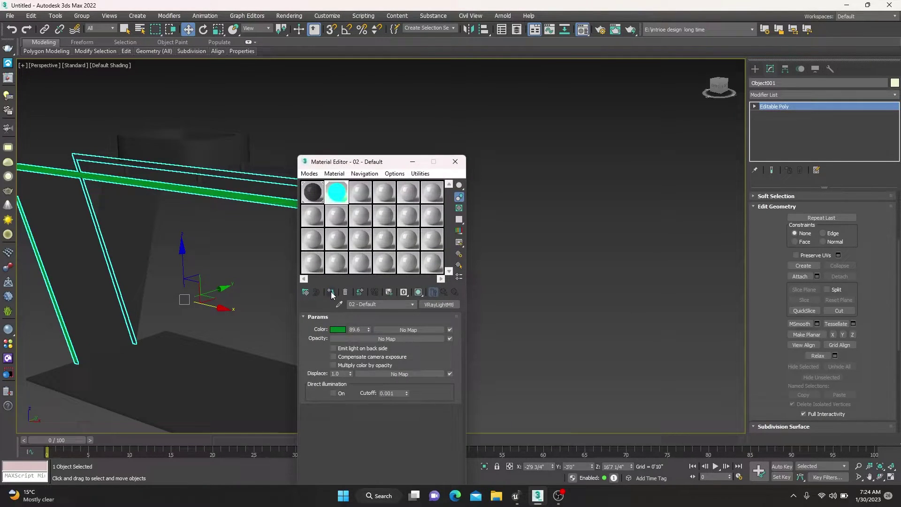
left_click(413, 162)
left_click(528, 231)
scroll(525, 267, "down", 4)
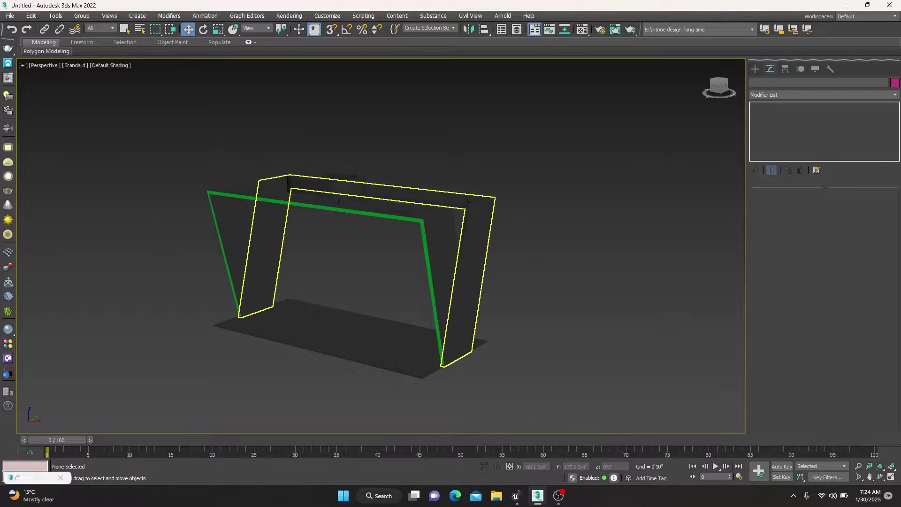
left_click(468, 202)
Zoom to the second frame piece and select its side, top and right strip polygons.
key("z")
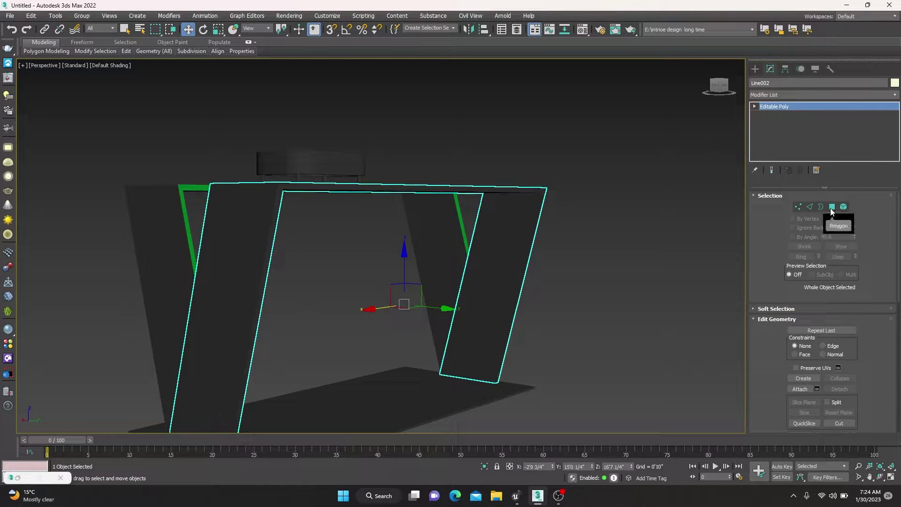
left_click(832, 207)
left_click(265, 280)
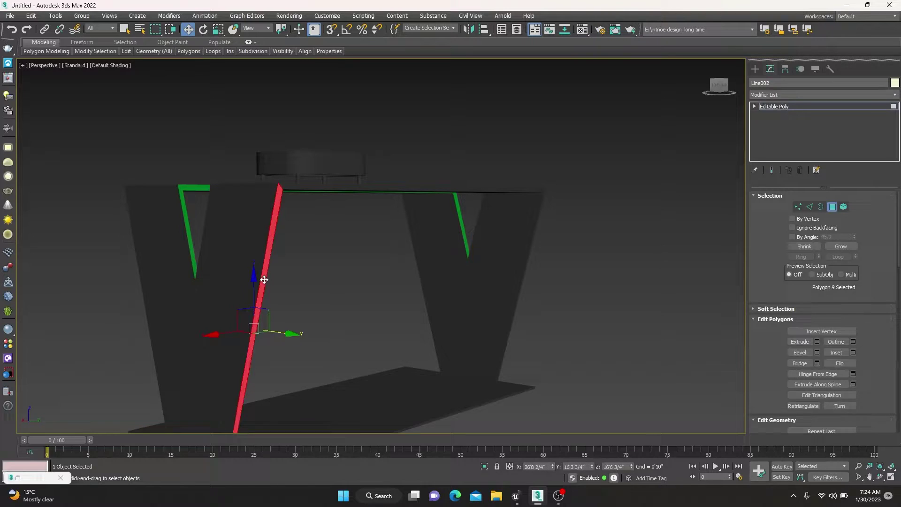
left_click(302, 191, "ctrl")
scroll(451, 269, "up", 5)
left_click(427, 184, "ctrl")
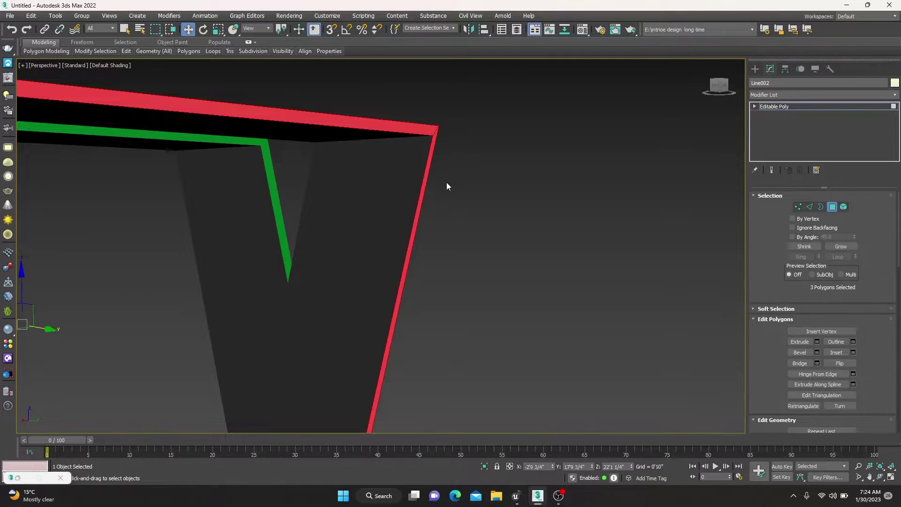
scroll(447, 187, "down", 5)
middle_click_drag(395, 274, 422, 220, "alt")
scroll(428, 221, "up", 5)
left_click(428, 221, "ctrl")
left_click(419, 192, "ctrl")
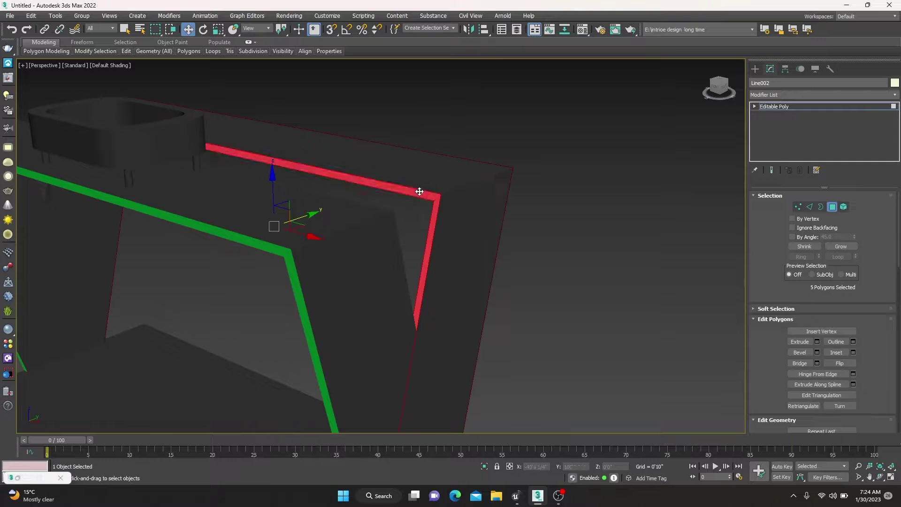
Add the left vertical strip face to the polygon selection.
scroll(419, 192, "down", 5)
mouse_move(412, 255)
middle_mouse_down("alt")
mouse_move(461, 252)
mouse_move(274, 225)
middle_mouse_up("alt")
scroll(281, 224, "up", 5)
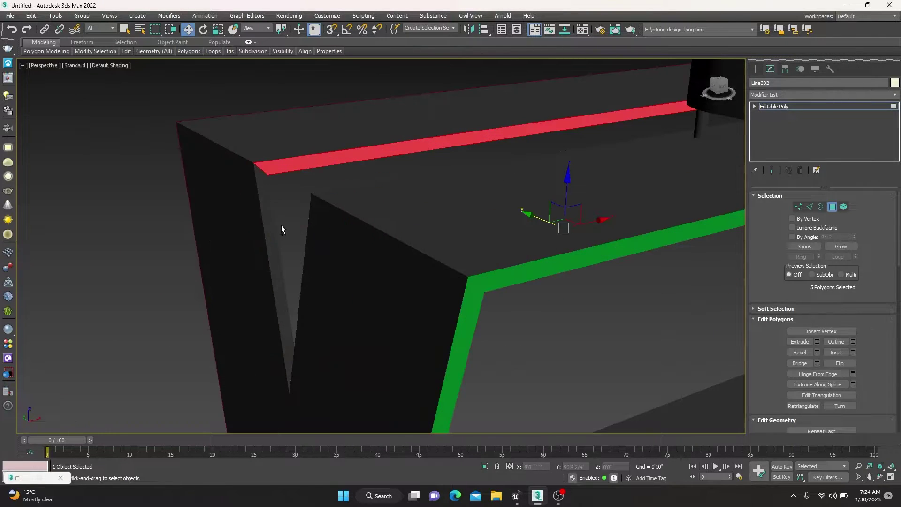
left_click(266, 220, "ctrl")
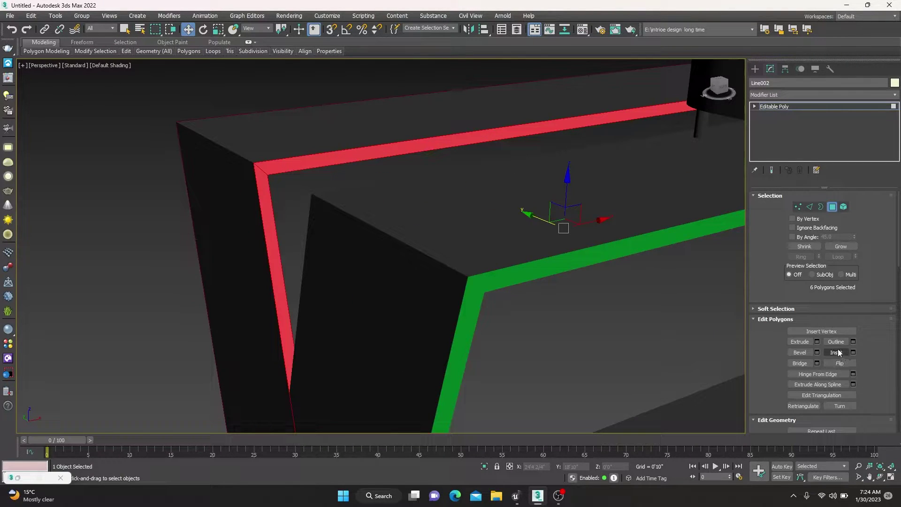
scroll(872, 385, "down", 1)
scroll(872, 385, "down", 3)
scroll(871, 385, "down", 2)
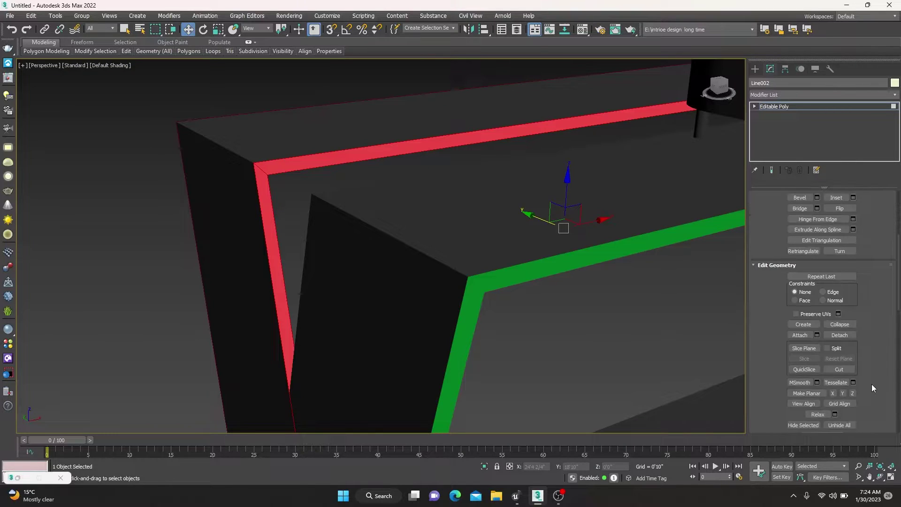
Detach the selected strips as Object002 and select the new object.
left_click(833, 341)
left_click(491, 252)
key("4")
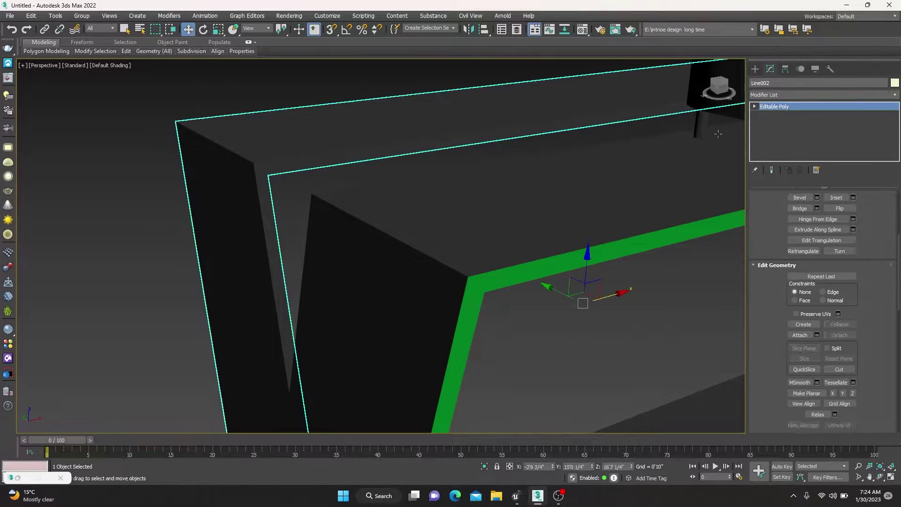
left_click(265, 205)
Assign the glowing green light material to Object002.
key("m")
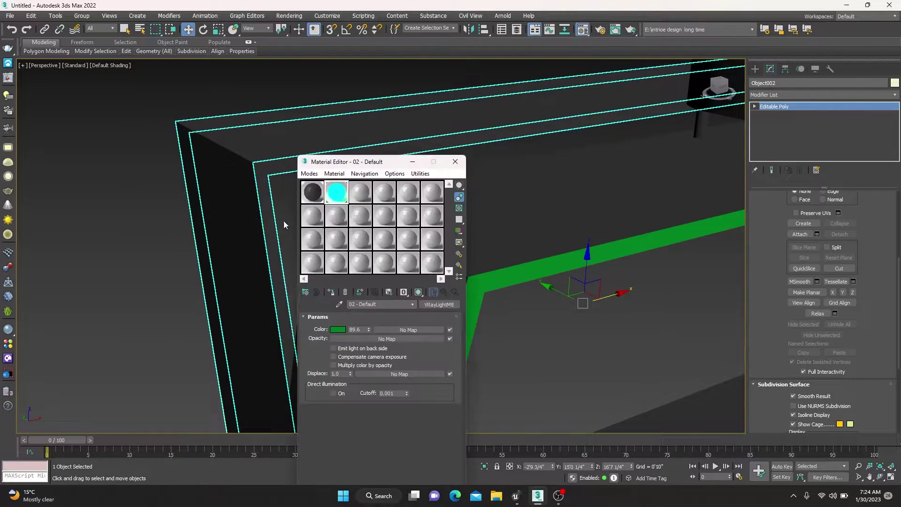
left_click(332, 292)
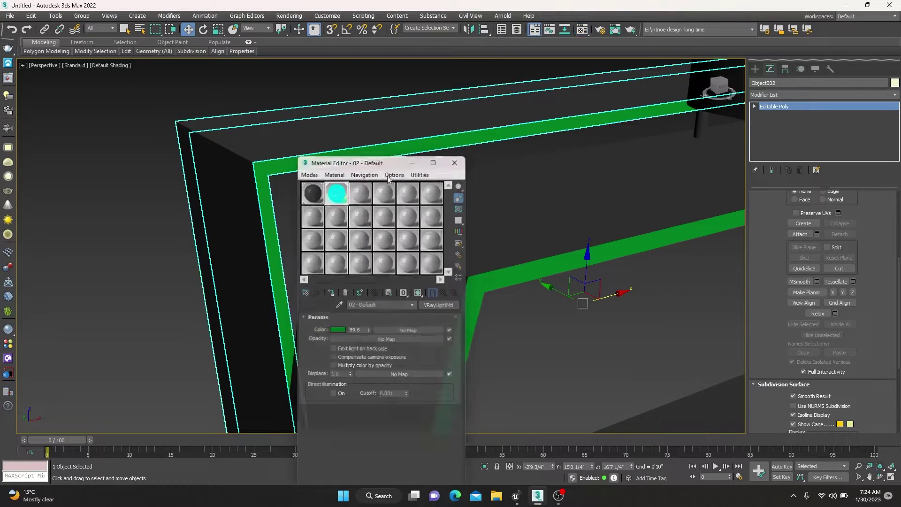
left_click(455, 162)
left_click(185, 294)
mouse_move(185, 293)
middle_mouse_down("alt")
mouse_move(341, 322)
mouse_move(321, 320)
mouse_move(338, 310)
middle_mouse_up("alt")
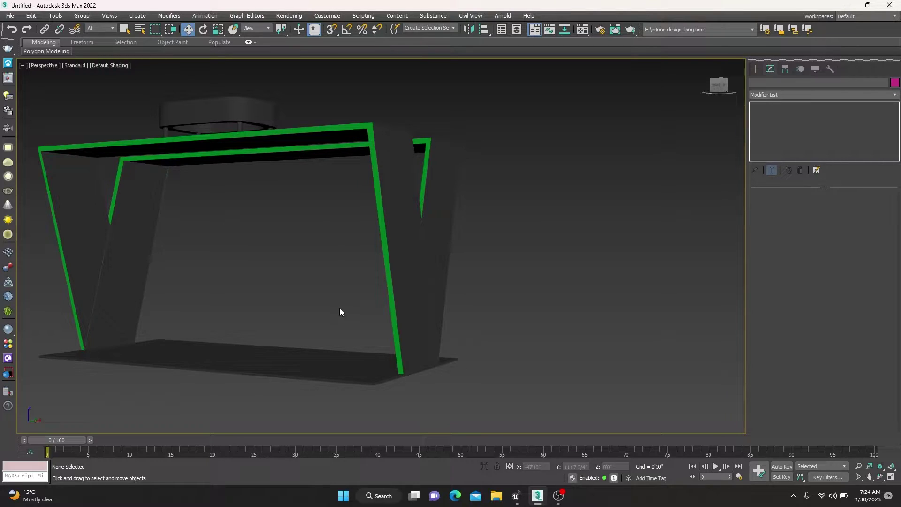
Draw a new box beneath the stand in Top view and set its height.
key("alt+w")
key("alt+w")
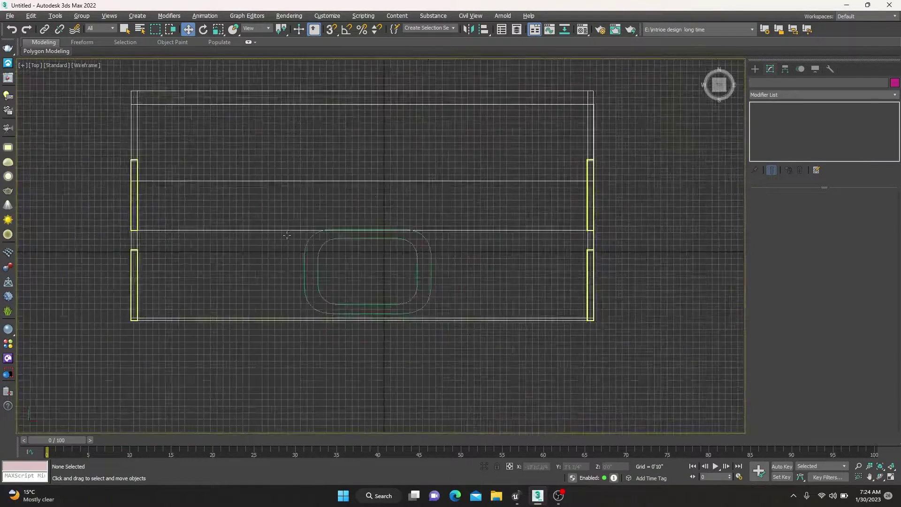
scroll(292, 232, "down", 4)
left_click(756, 70)
left_click(786, 131)
scroll(423, 222, "up", 4)
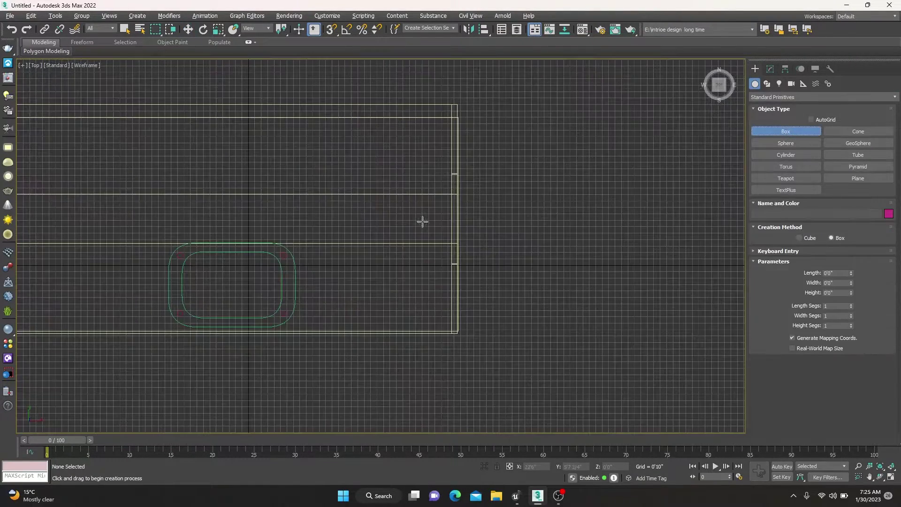
left_click_drag(195, 189, 402, 277)
key("alt+w")
left_click(412, 328)
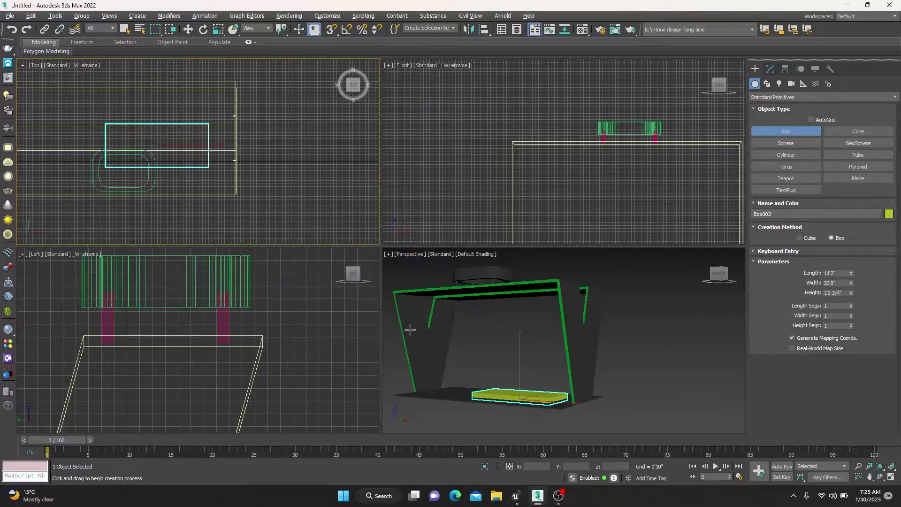
Non-uniformly scale the new box taller along Z.
key("alt+w")
middle_click_drag(475, 384, 509, 372, "alt")
key("e")
key("r")
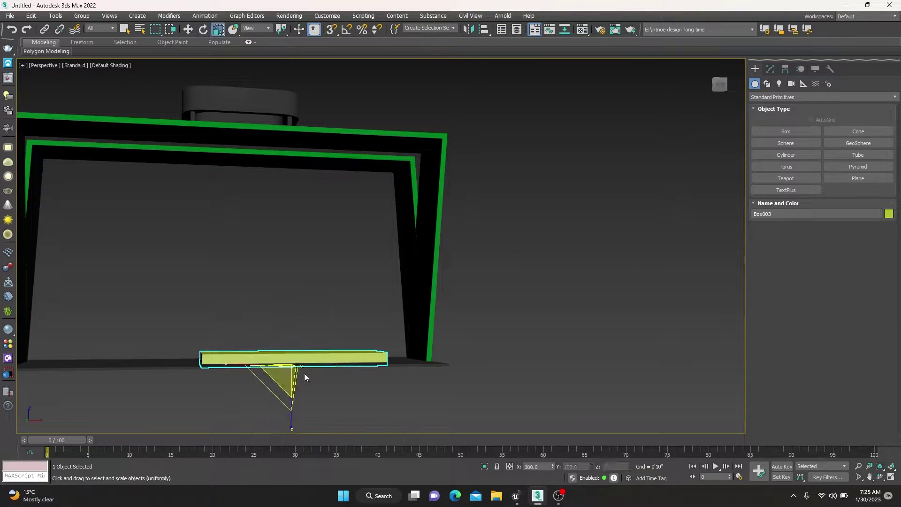
left_click_drag(291, 410, 292, 310)
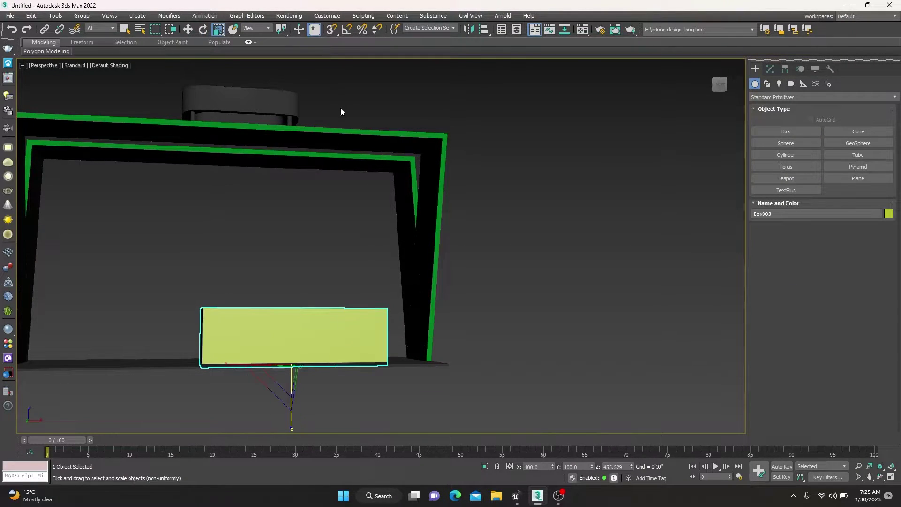
Isolate the new box on its own and bring up its right-click quad menu.
middle_click_drag(340, 113, 463, 351, "alt")
left_click(446, 334)
left_click(300, 348)
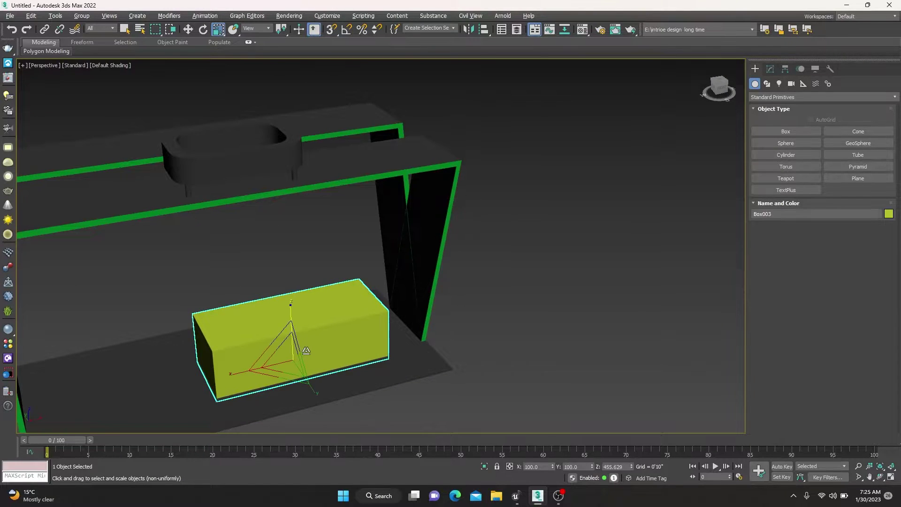
key("z")
left_click(539, 363)
scroll(539, 362, "down", 5)
right_click(505, 343)
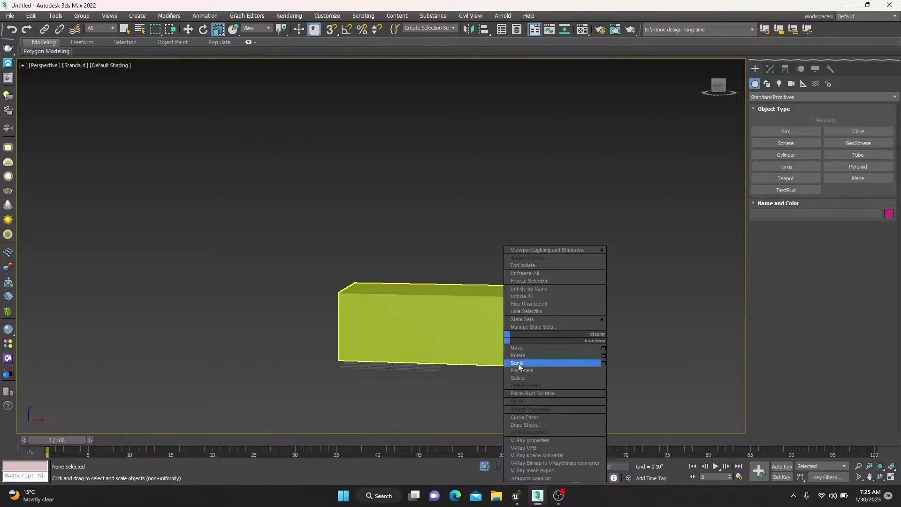
left_click(690, 292)
left_click(770, 68)
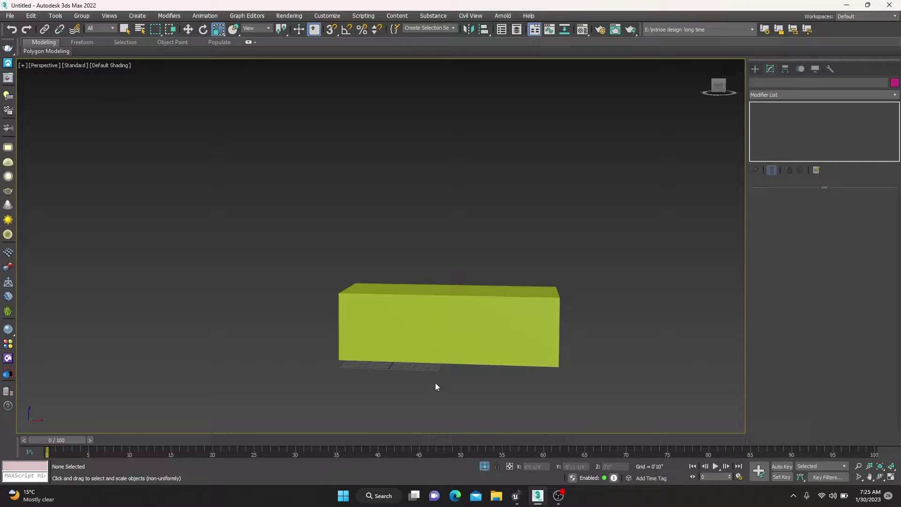
right_click(463, 338)
left_click(540, 338)
right_click(502, 334)
Convert the box to Editable Poly and add a Swift Loop near its bottom.
left_click(646, 440)
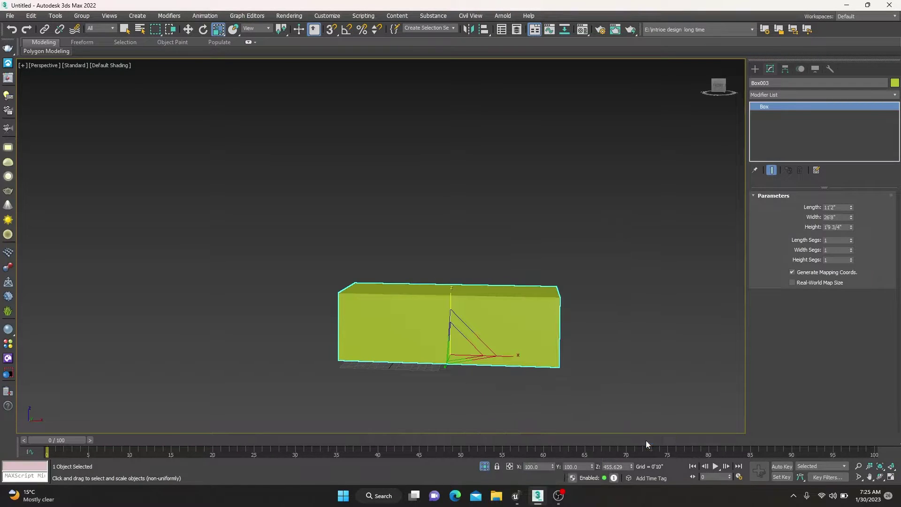
left_click(249, 42)
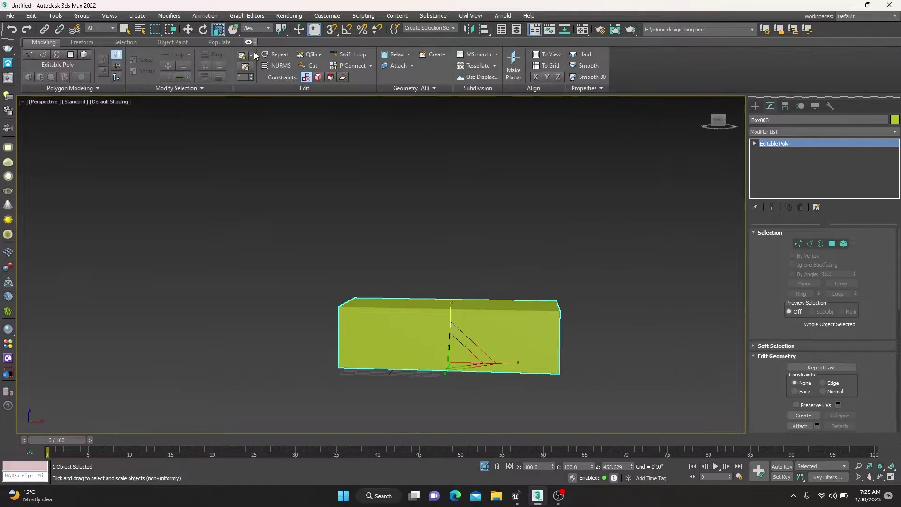
left_click(354, 54)
scroll(565, 381, "up", 5)
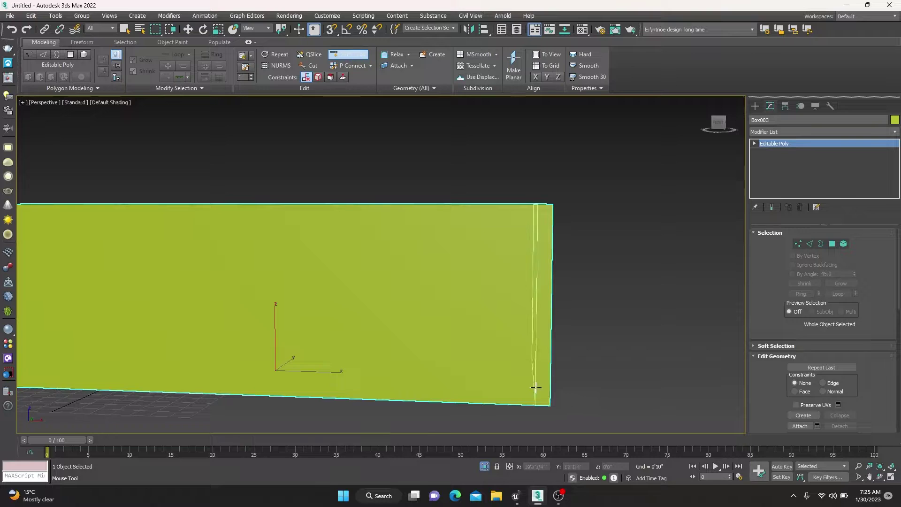
left_click(348, 55)
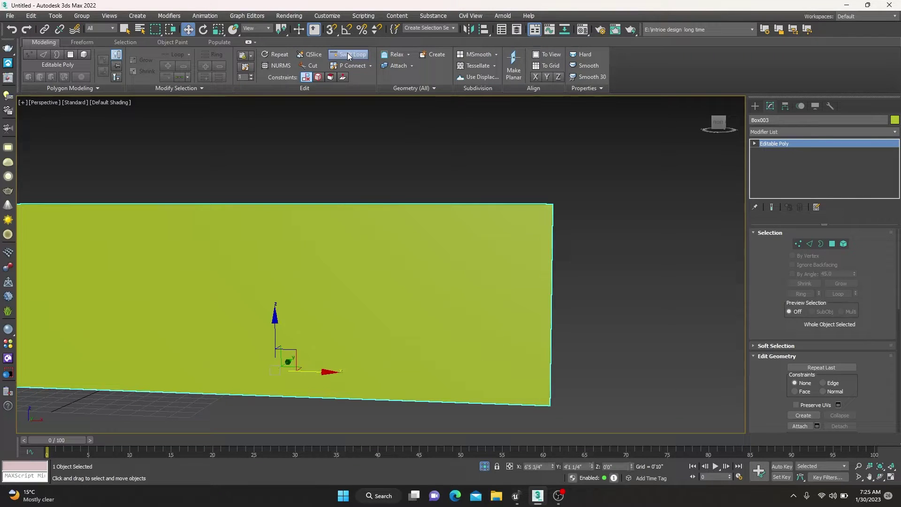
Show edged faces and select the box's four bottom corner vertices.
left_click(376, 153)
left_click(410, 207)
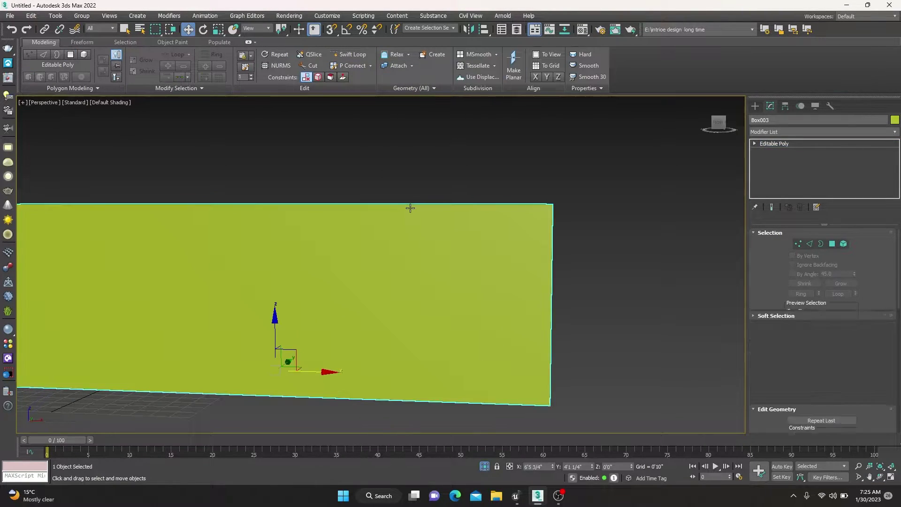
scroll(534, 281, "down", 5)
key("F4")
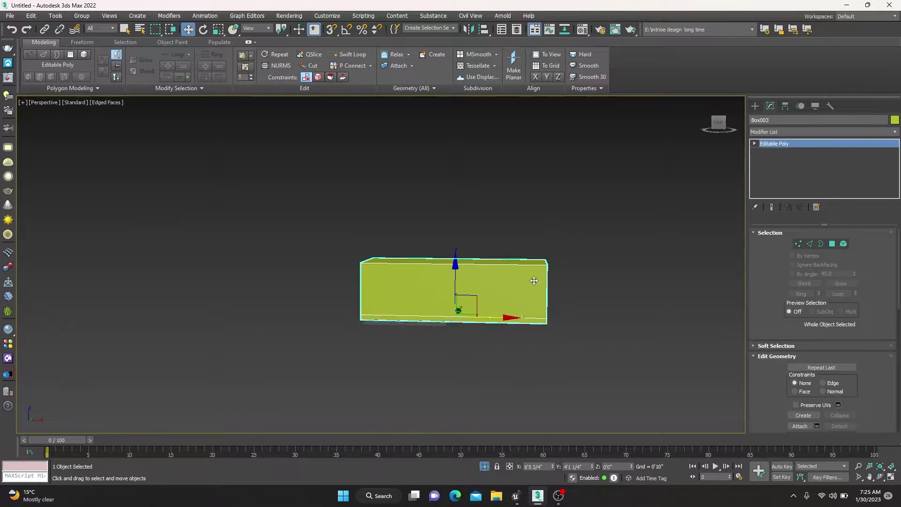
scroll(239, 274, "up", 2)
left_click(799, 244)
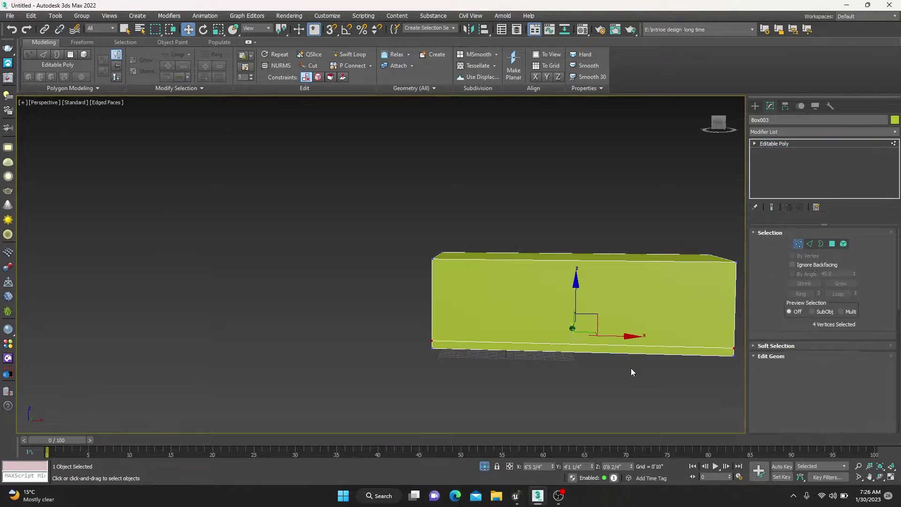
scroll(439, 340, "up", 4)
left_click(334, 324)
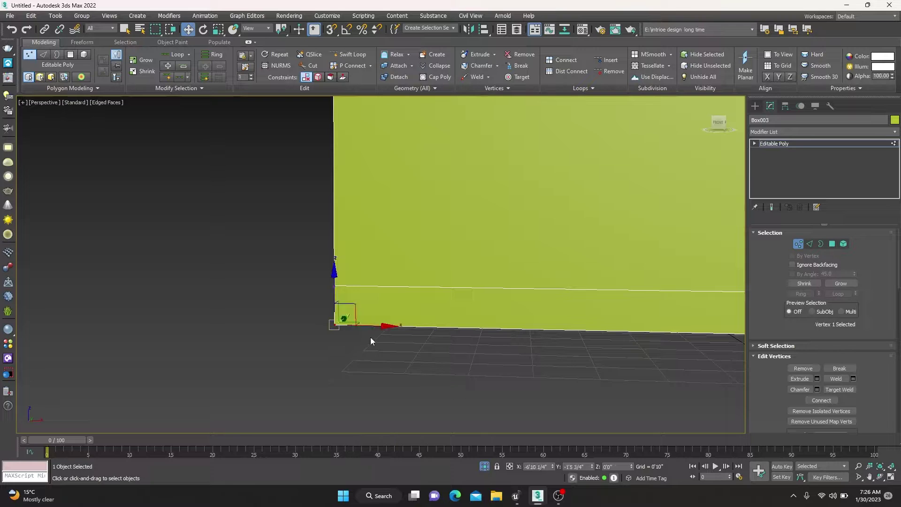
scroll(370, 337, "down", 5)
left_click_drag(477, 309, 498, 321)
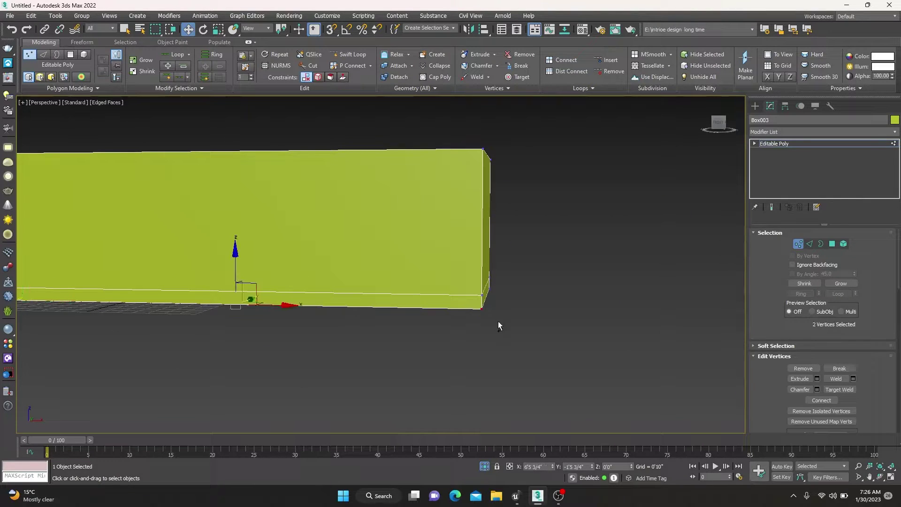
mouse_move(498, 321)
middle_mouse_down("alt")
mouse_move(449, 320)
mouse_move(429, 304)
mouse_move(446, 282)
mouse_move(390, 325)
middle_mouse_up("alt")
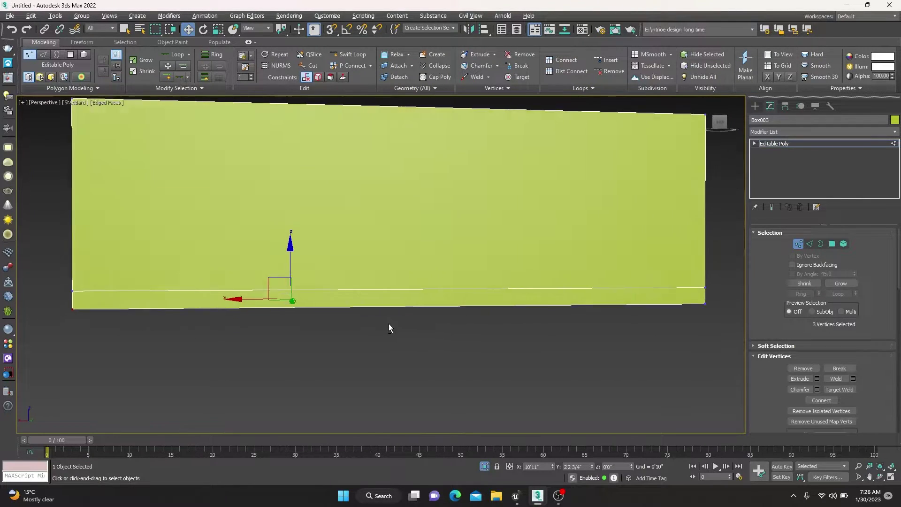
left_click(708, 305, "ctrl")
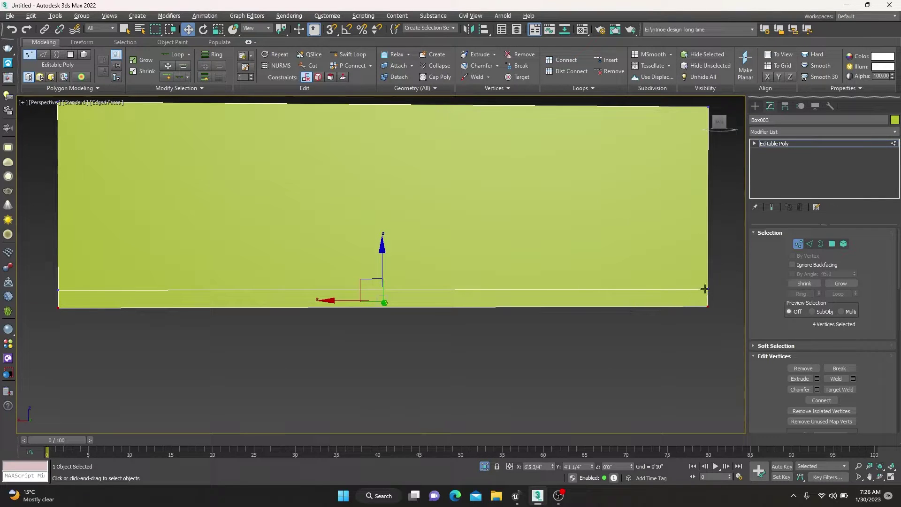
Scale the bottom corner vertices inward to taper the box's base.
middle_click_drag(572, 315, 570, 287, "alt")
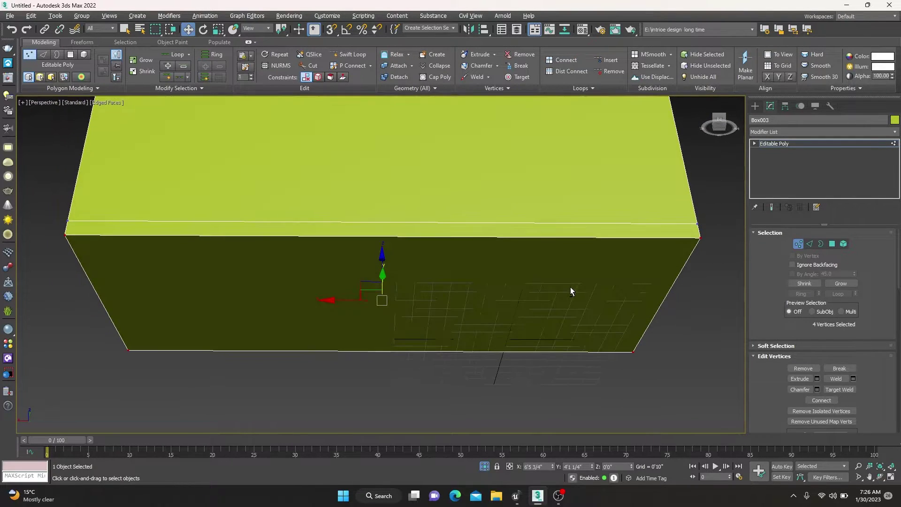
key("r")
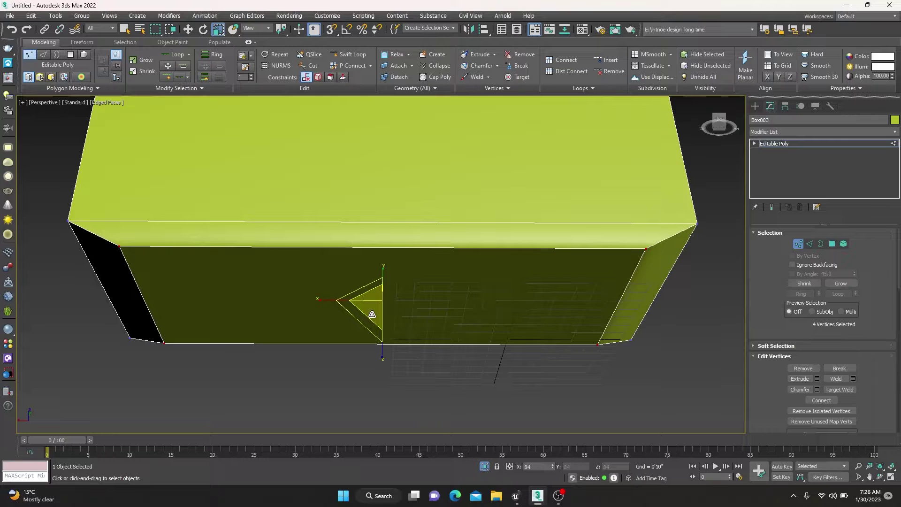
middle_click_drag(372, 314, 475, 365, "alt")
left_click(475, 364)
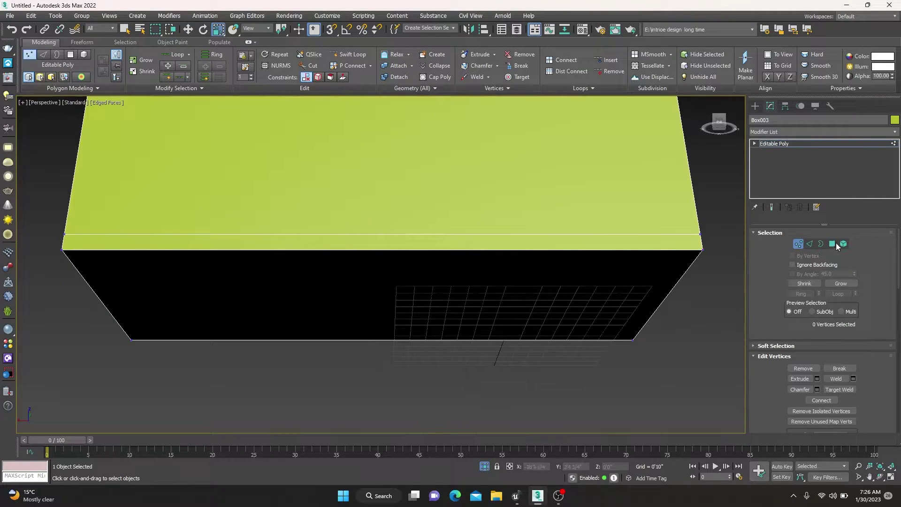
left_click(836, 244)
Inset the box's selected bottom face to create a border around it.
left_click(368, 282)
right_click(365, 282)
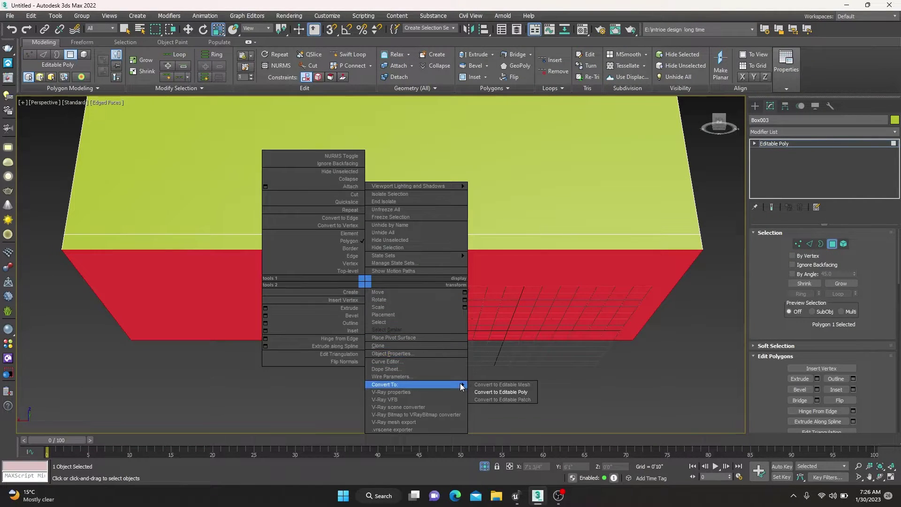
left_click(502, 392)
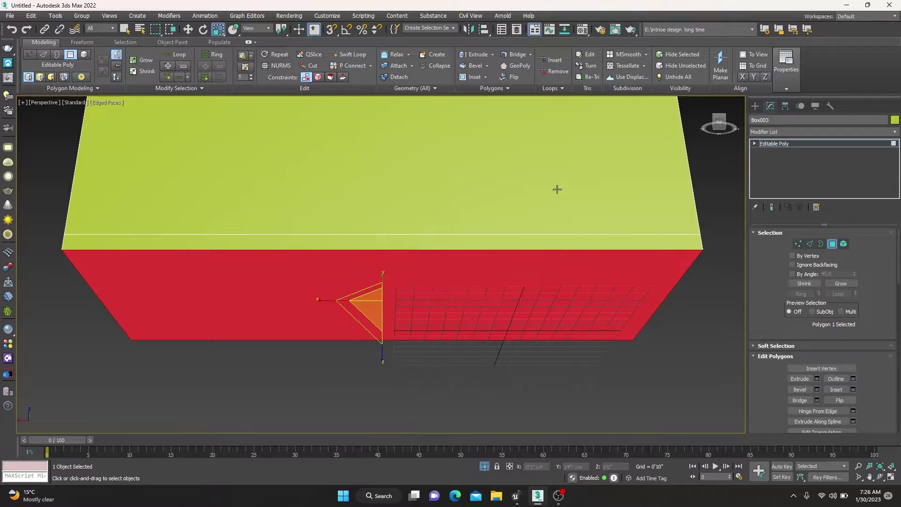
left_click(480, 76)
middle_click_drag(444, 198, 450, 166, "alt")
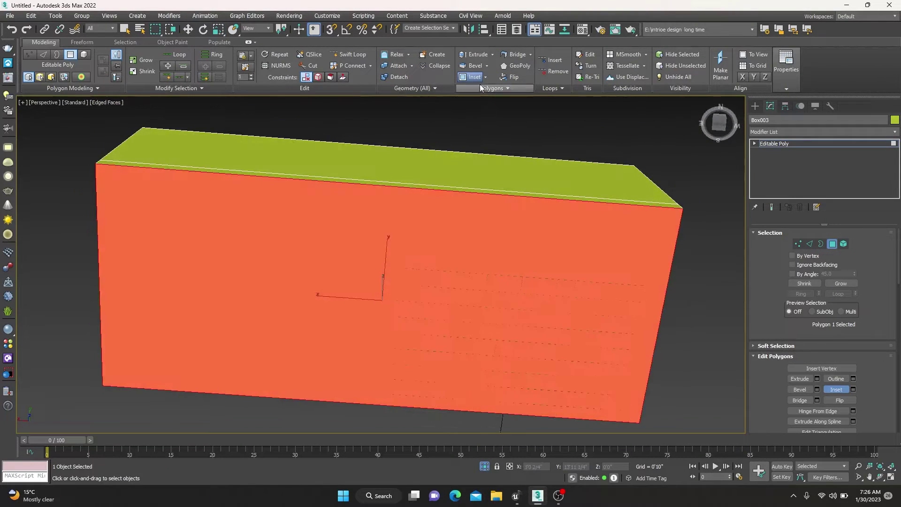
left_click(483, 88)
middle_click_drag(472, 197, 408, 327, "alt")
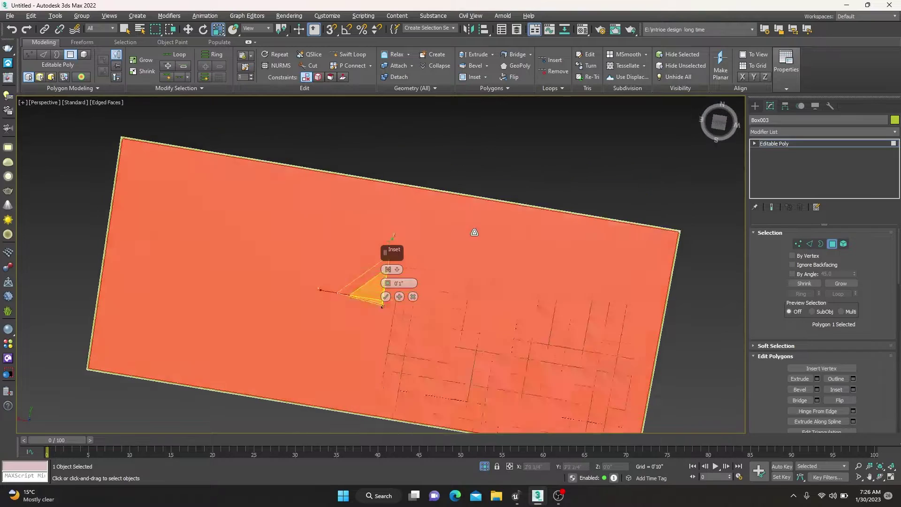
left_click_drag(388, 284, 393, 284)
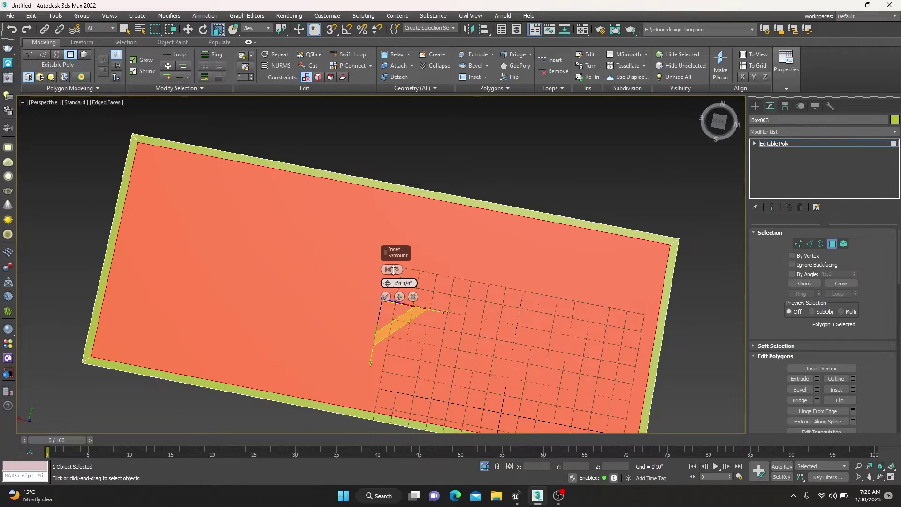
left_click(385, 297)
Extrude the inset bottom face about 0'1 1/4" and leave Polygon mode.
middle_click_drag(384, 299, 433, 332, "alt")
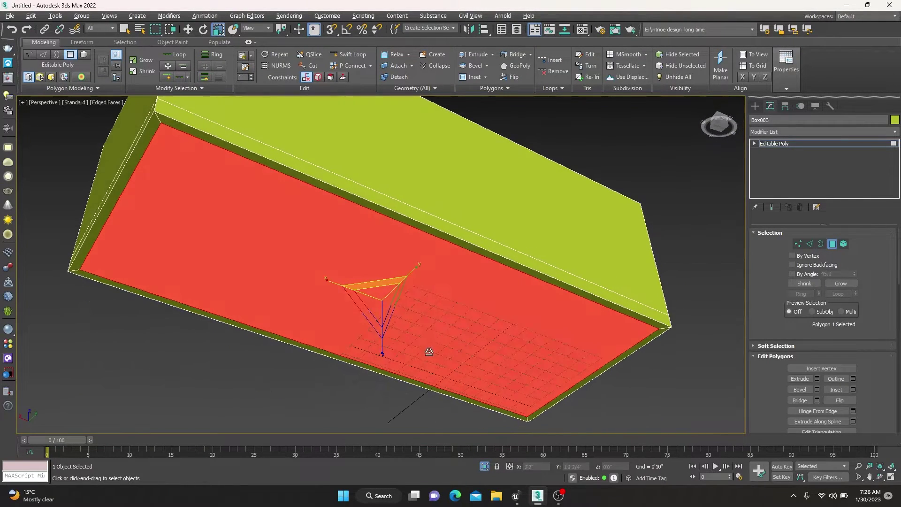
right_click(434, 333)
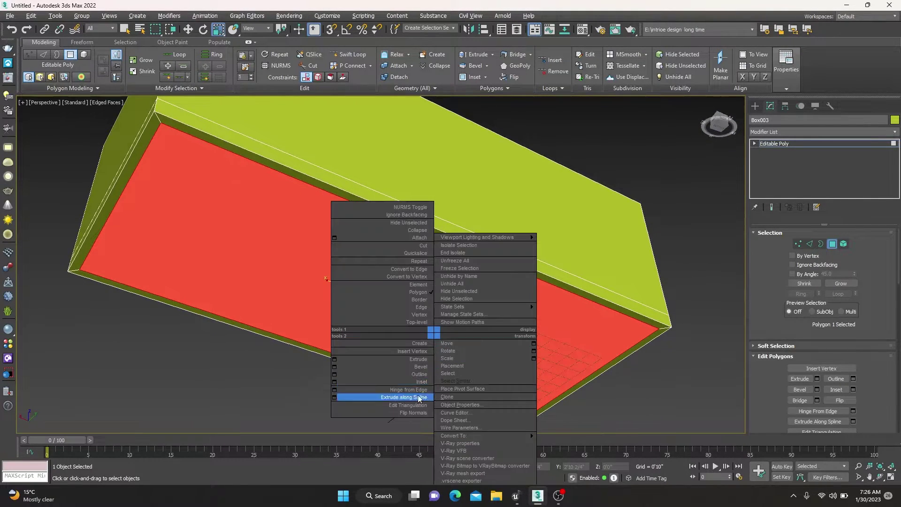
left_click(338, 359)
mouse_move(338, 359)
middle_mouse_down("alt")
mouse_move(376, 377)
mouse_move(388, 284)
middle_mouse_up("alt")
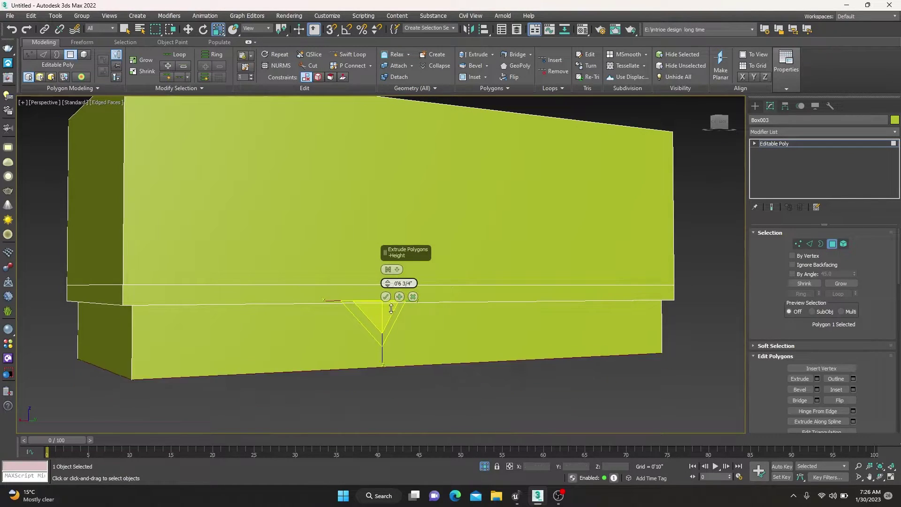
left_click_drag(388, 283, 393, 302)
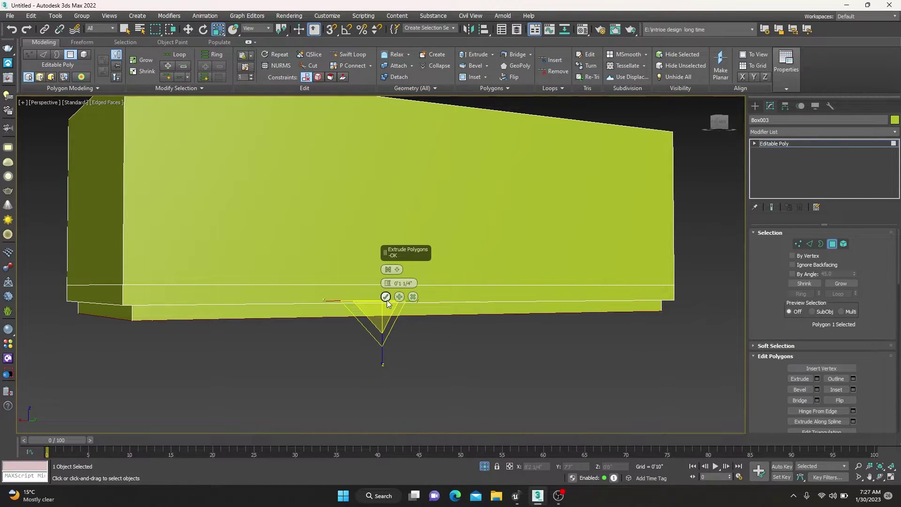
left_click(386, 297)
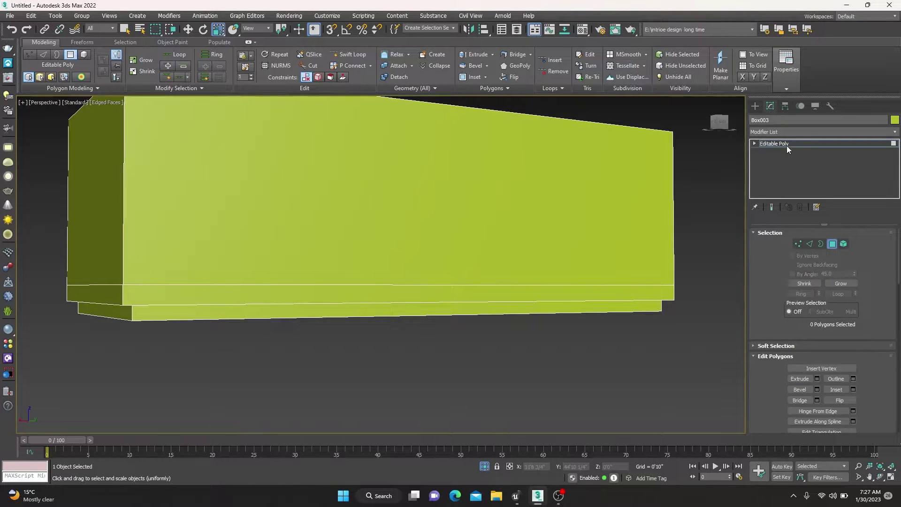
left_click(787, 145)
Assign the dark glossy VRayMtl to Box003 from the Material Editor.
left_click(564, 359)
key("m")
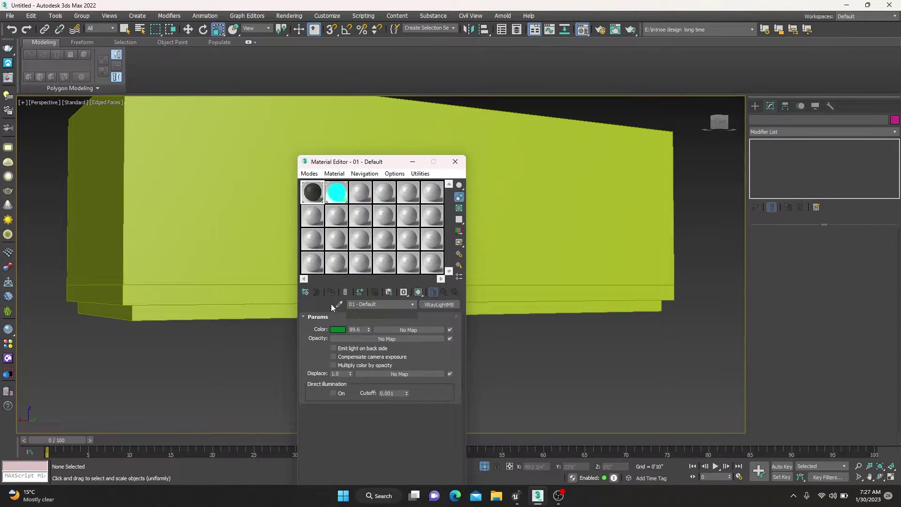
left_click(331, 292)
left_click(309, 173)
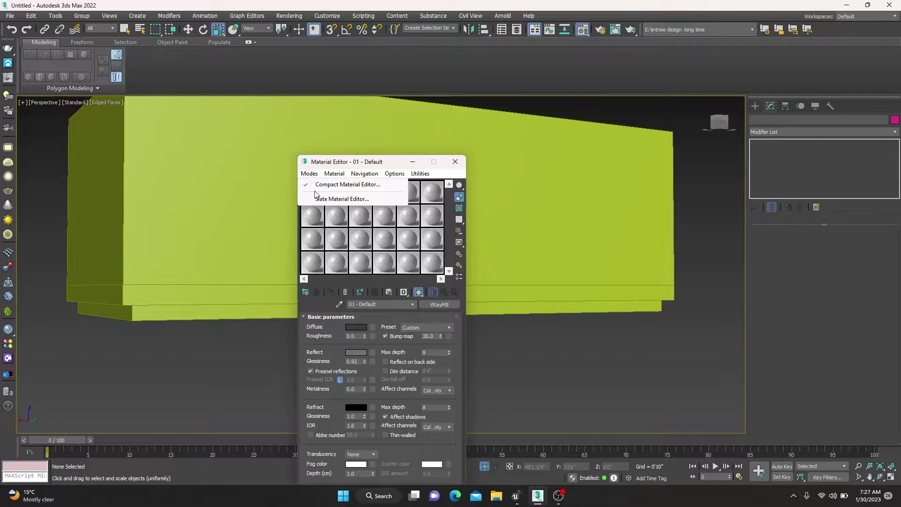
left_click(225, 221)
left_click(331, 292)
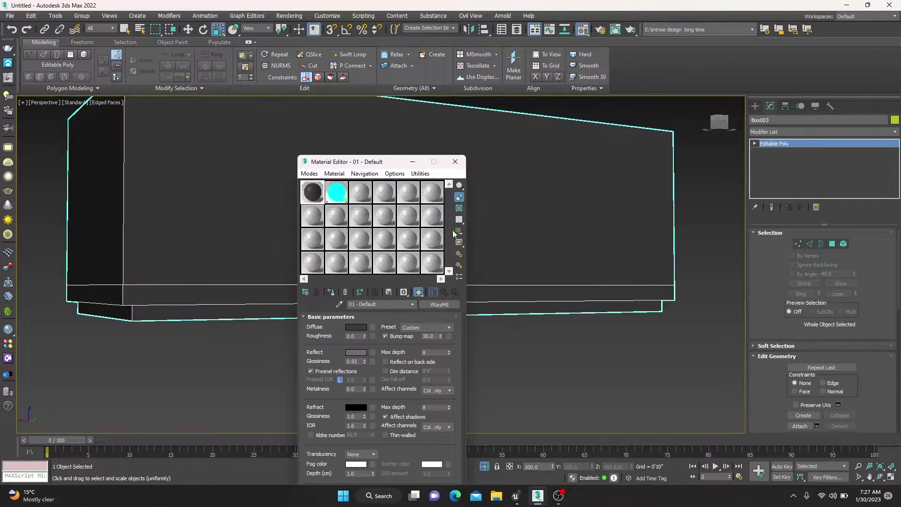
Select Box003's thin bottom-strip faces in Polygon mode.
key("w")
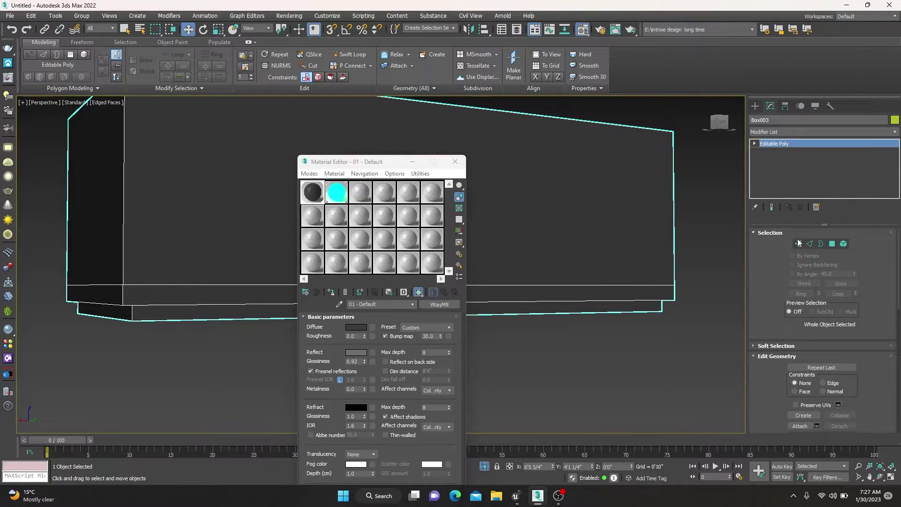
left_click(833, 243)
left_click(192, 314)
middle_click_drag(192, 324, 184, 327, "alt")
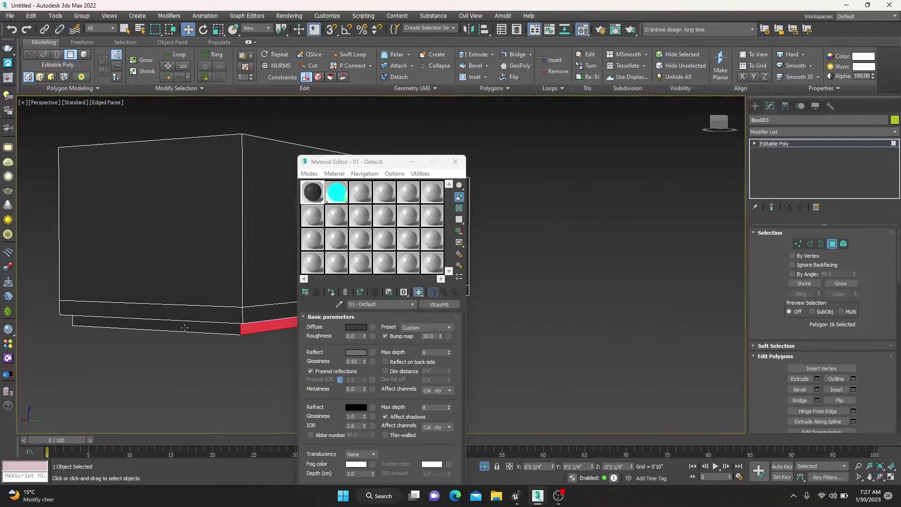
left_click(184, 329, "ctrl")
scroll(183, 329, "up", 2)
scroll(180, 331, "up", 1)
scroll(177, 333, "up", 1)
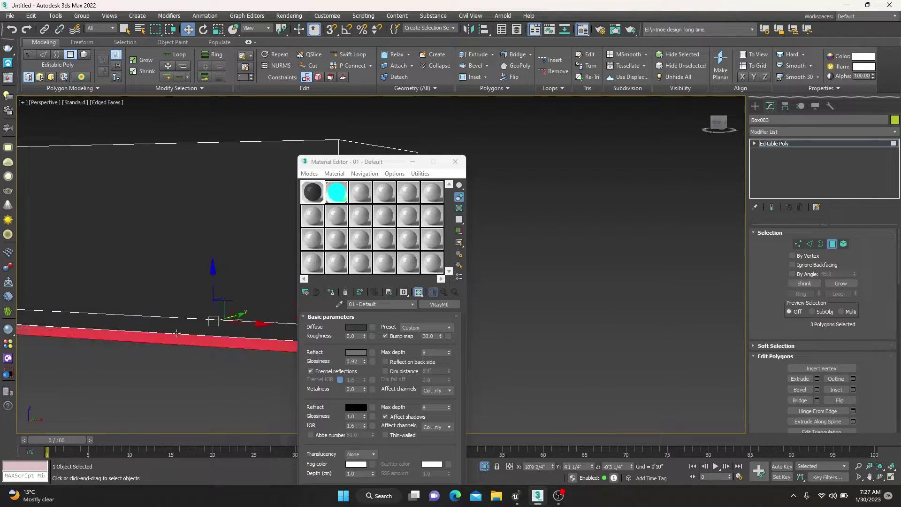
middle_click_drag(176, 334, 203, 353, "alt")
left_click(210, 330, "ctrl")
scroll(264, 338, "down", 4)
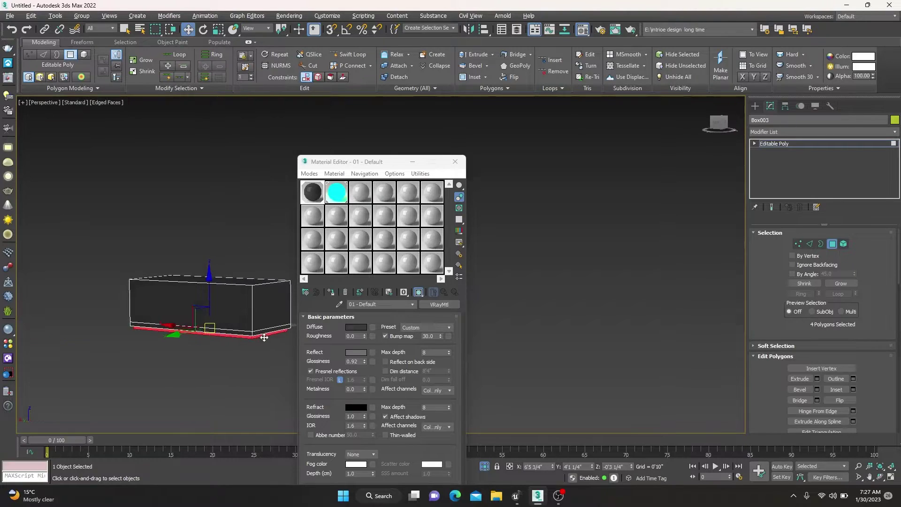
scroll(881, 399, "down", 2)
scroll(880, 399, "down", 3)
Detach the bottom-strip faces as a separate object and give it the green VRayLightMtl.
scroll(881, 390, "down", 3)
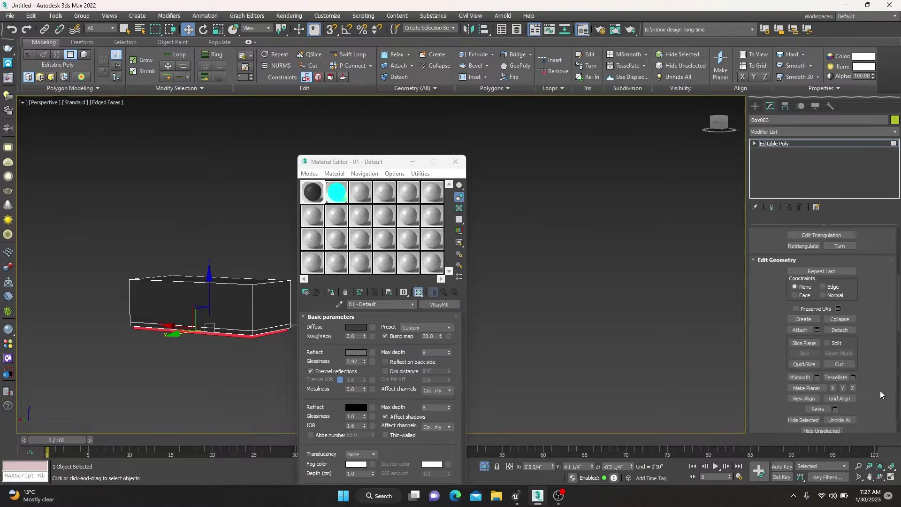
left_click(840, 330)
left_click(472, 253)
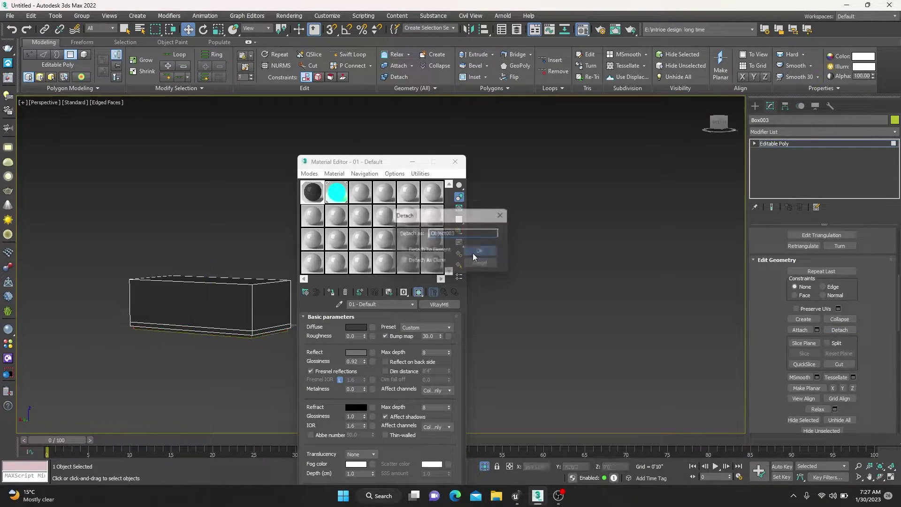
left_click(774, 143)
scroll(253, 336, "up", 5)
left_click(252, 336)
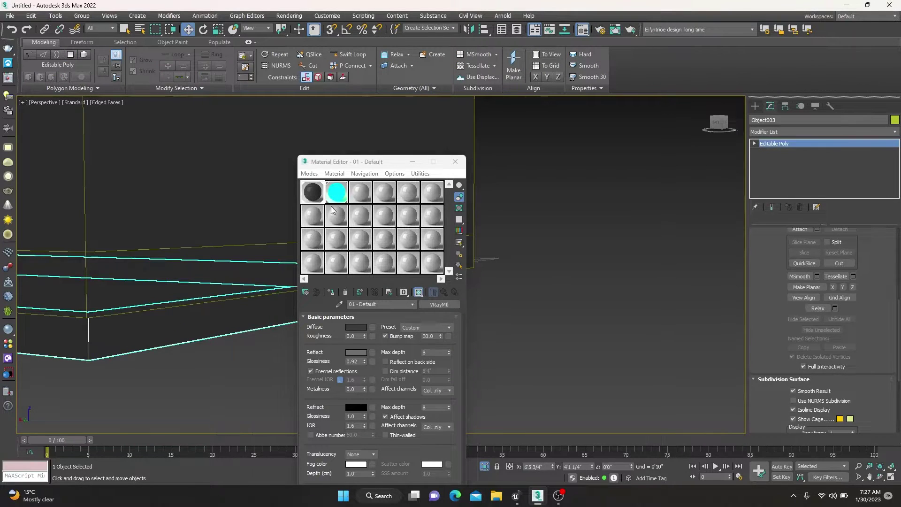
left_click(337, 194)
left_click(331, 292)
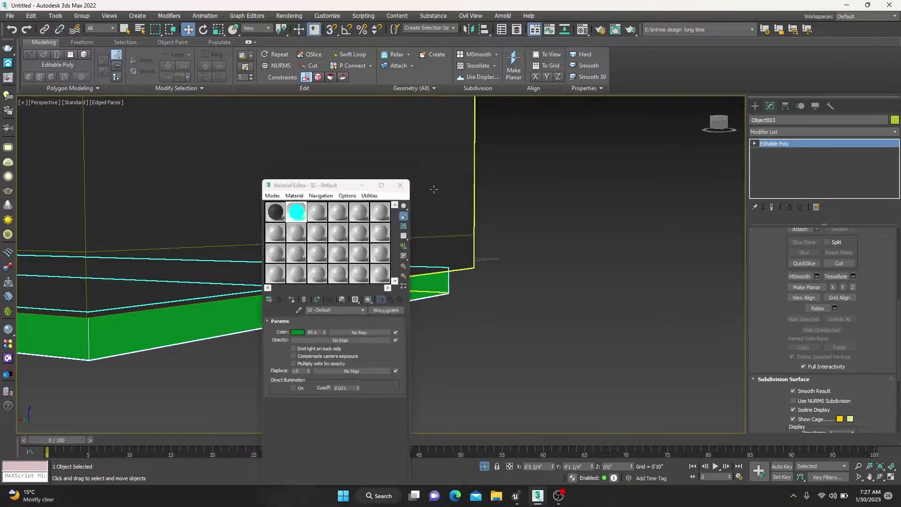
left_click(400, 185)
Group the box and its strip together as Group001.
key("ctrl+a")
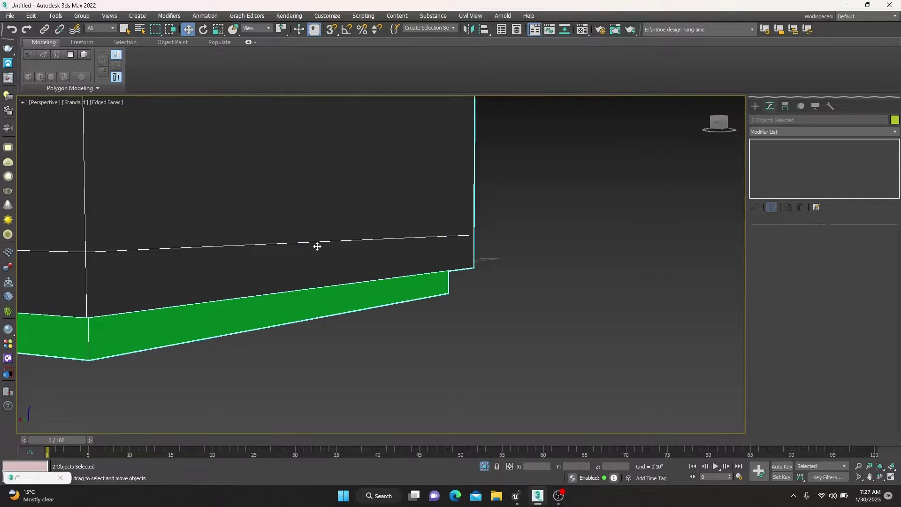
left_click(76, 16)
left_click(102, 31)
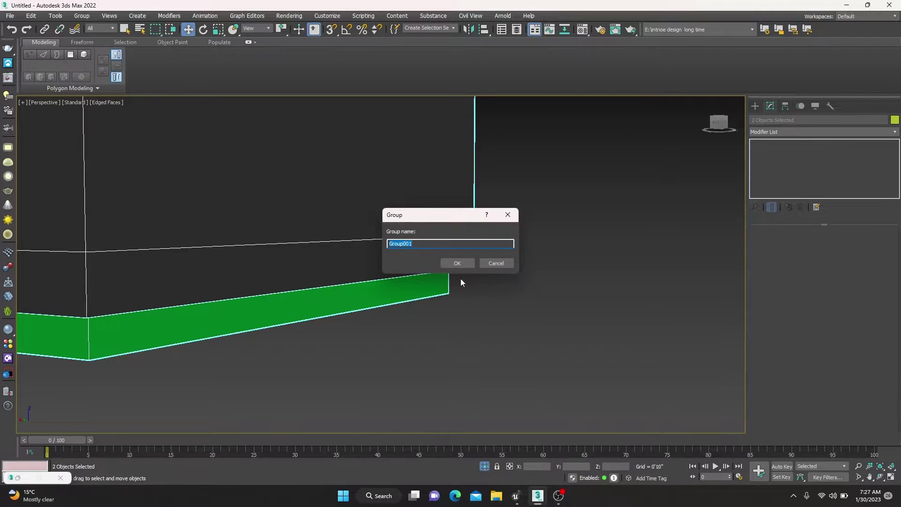
left_click(460, 263)
Bring the whole stand into view and maximize the Front viewport.
left_click(484, 466)
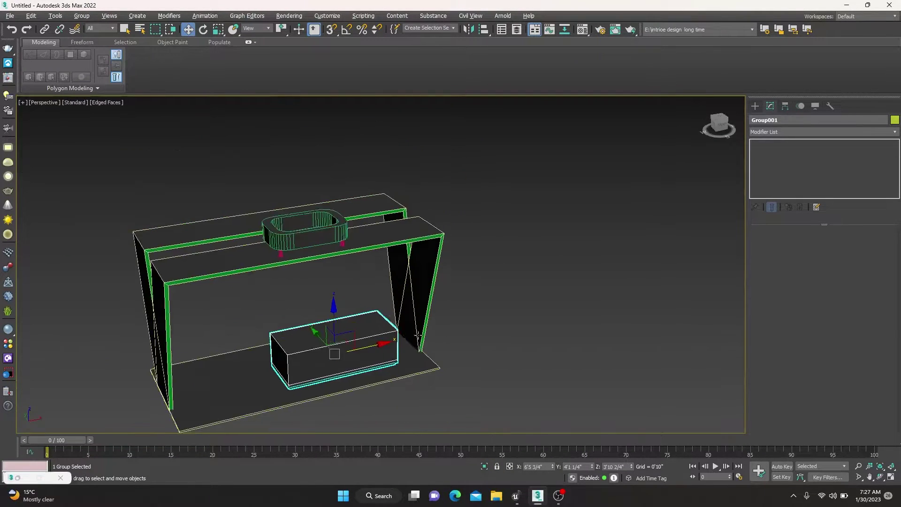
scroll(417, 360, "up", 5)
left_click(410, 373)
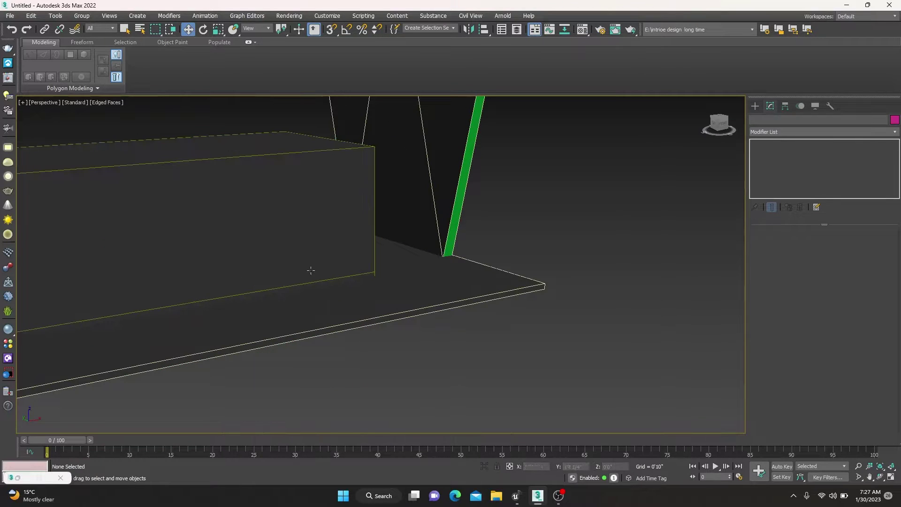
left_click(265, 233)
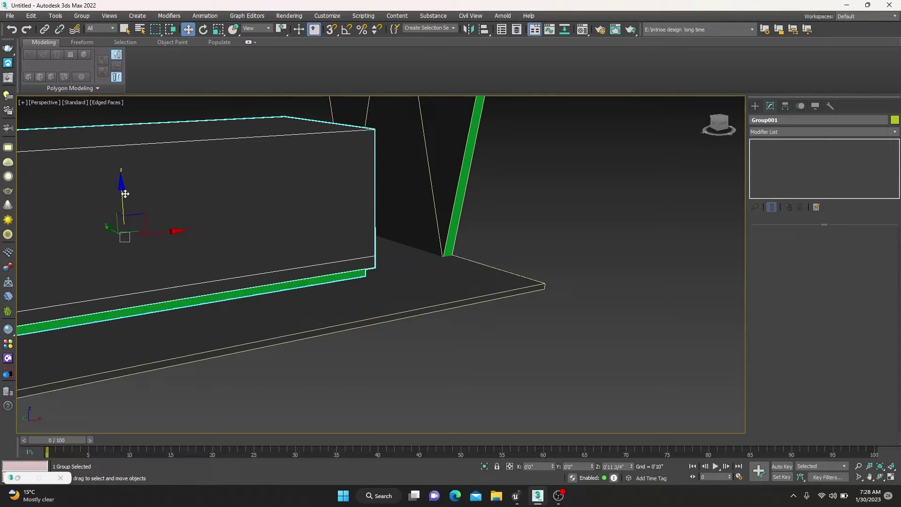
left_click(340, 359)
scroll(340, 360, "down", 5)
scroll(367, 354, "down", 5)
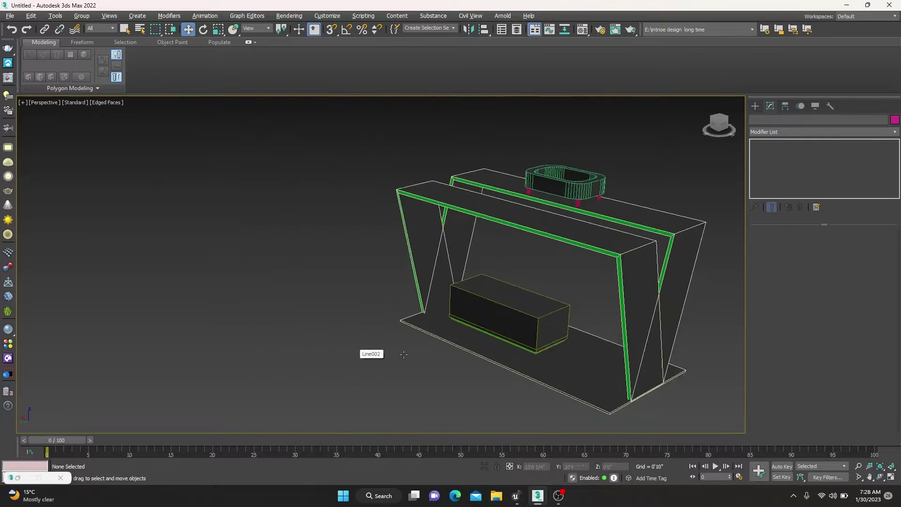
key("alt+w")
left_click(516, 225)
key("alt+w")
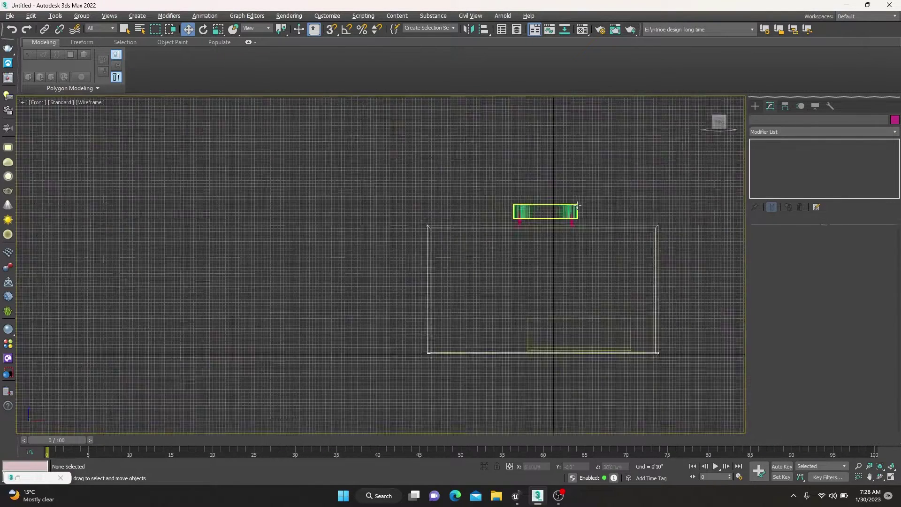
scroll(564, 235, "down", 2)
Draw a new box, Box004, spanning the stand's outline in the Front view with snapping.
left_click(755, 106)
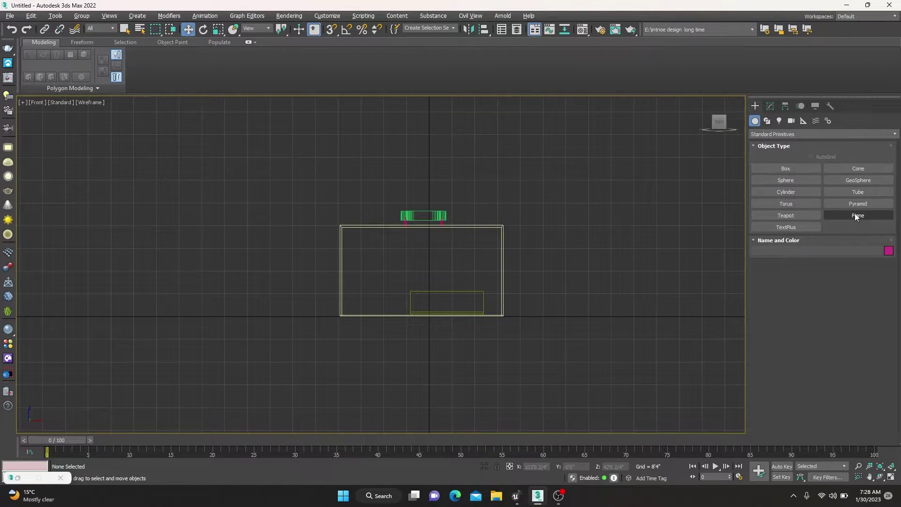
left_click(781, 167)
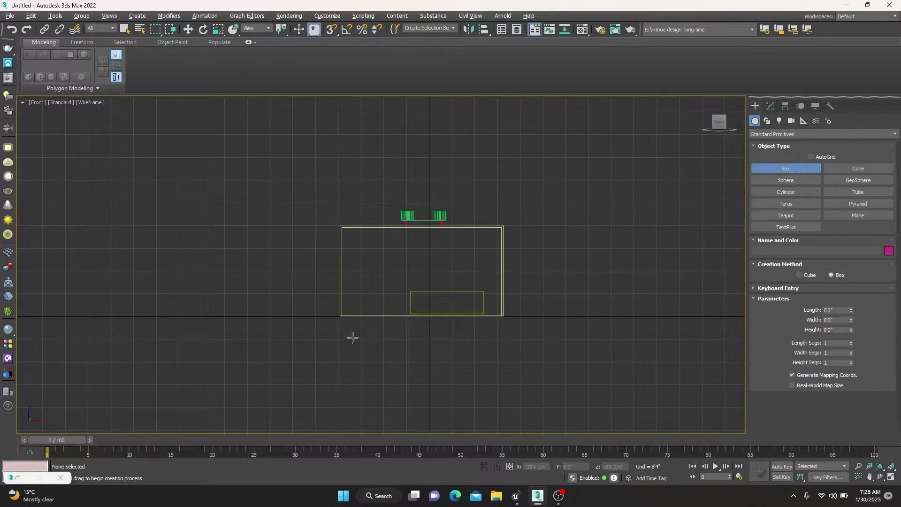
scroll(352, 336, "up", 2)
mouse_move(412, 298)
middle_mouse_down()
mouse_move(310, 420)
mouse_move(261, 344)
middle_mouse_up()
key("s")
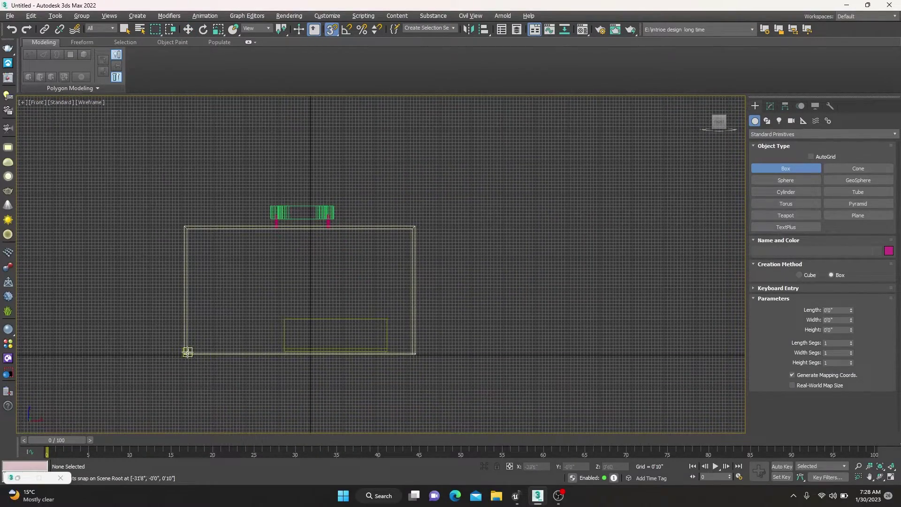
left_click_drag(187, 352, 415, 226)
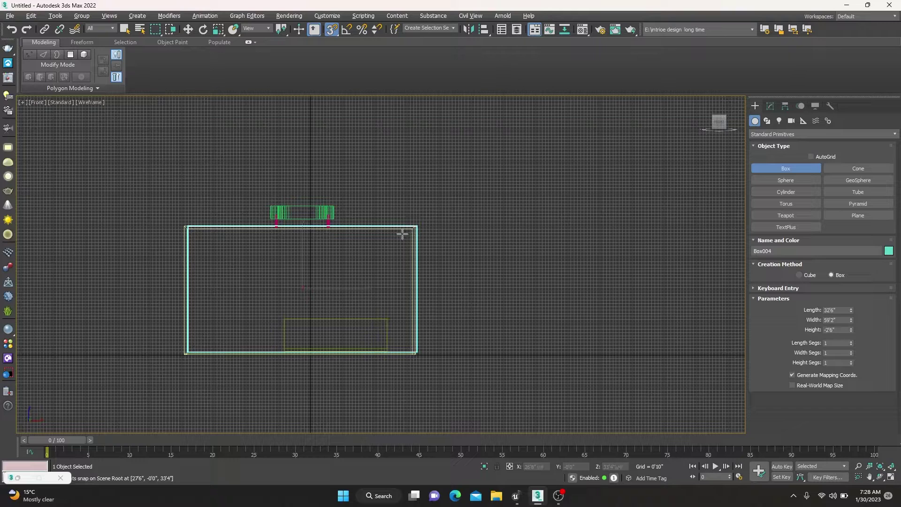
left_click(429, 314)
Move the new Box004 panel into place within the frame in Perspective view.
key("alt+w")
key("alt+w")
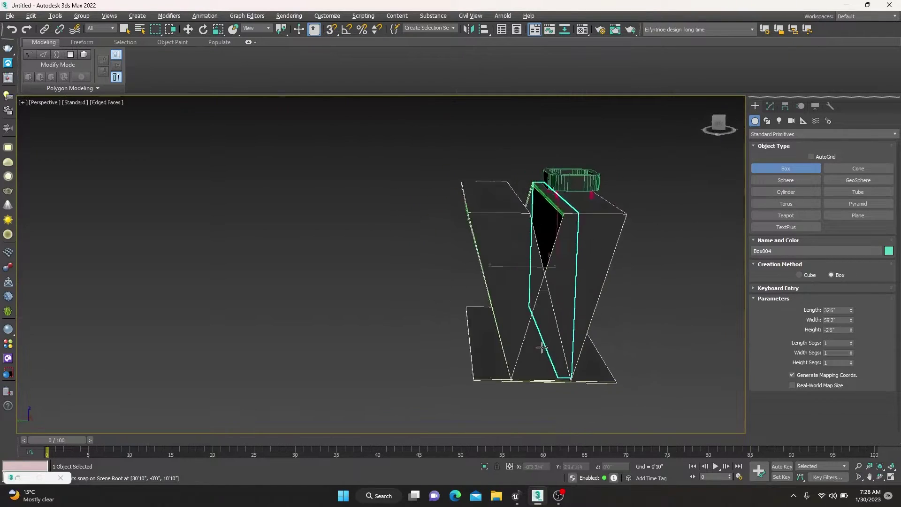
middle_click_drag(429, 314, 530, 294, "alt")
key("w")
mouse_move(517, 274)
left_mouse_down()
mouse_move(438, 282)
mouse_move(486, 299)
left_mouse_up()
middle_click_drag(486, 299, 657, 306, "alt")
scroll(657, 306, "up", 5)
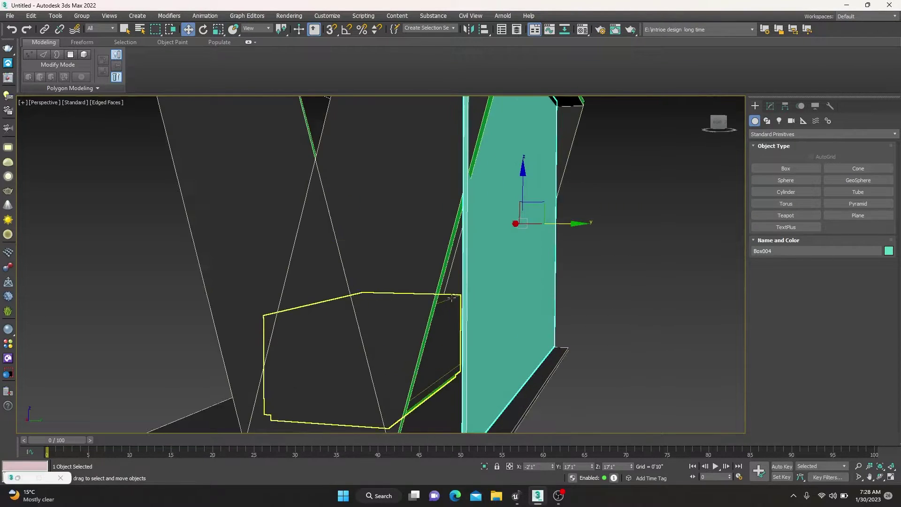
left_click_drag(571, 224, 599, 224)
scroll(596, 238, "down", 3)
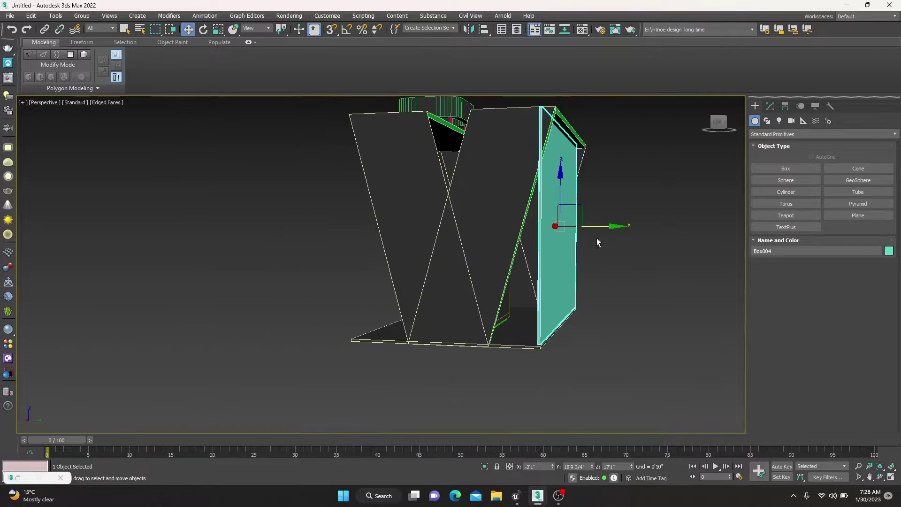
mouse_move(596, 238)
middle_mouse_down("alt")
mouse_move(411, 253)
mouse_move(447, 255)
middle_mouse_up("alt")
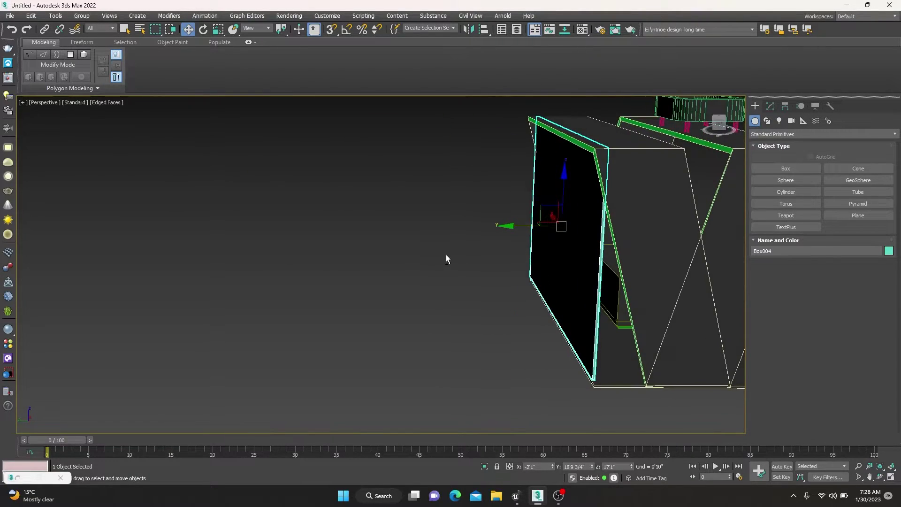
middle_click_drag(574, 381, 215, 357, "alt")
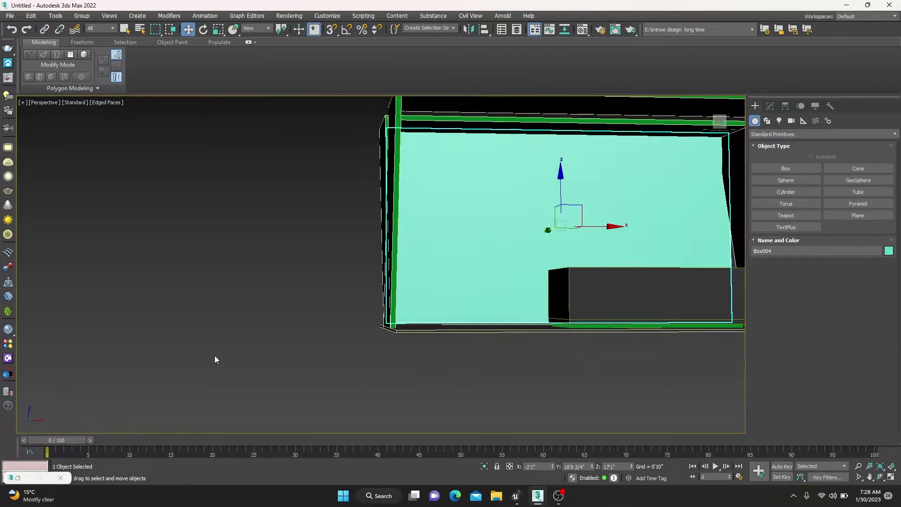
Assign the dark glossy frame material from slot 1 to the cyan back panel.
left_click(480, 257)
key("m")
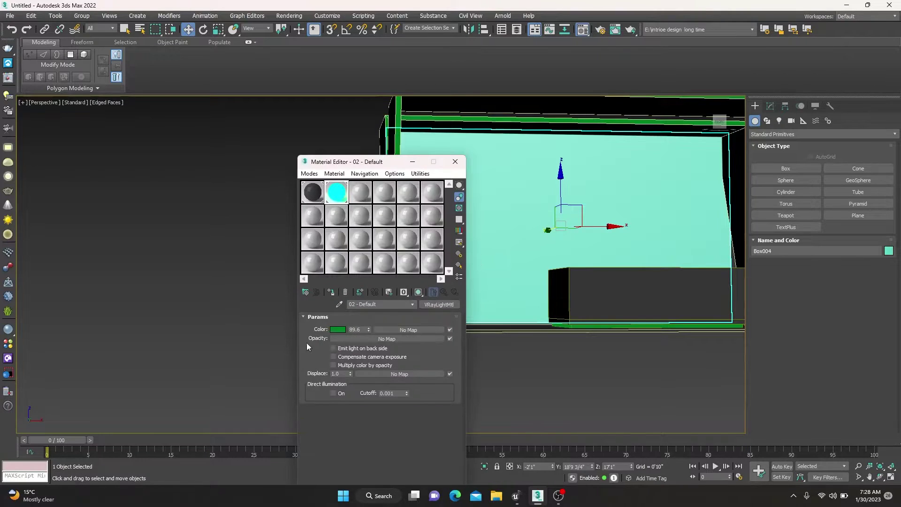
left_click(312, 197)
left_click(331, 291)
left_click(455, 161)
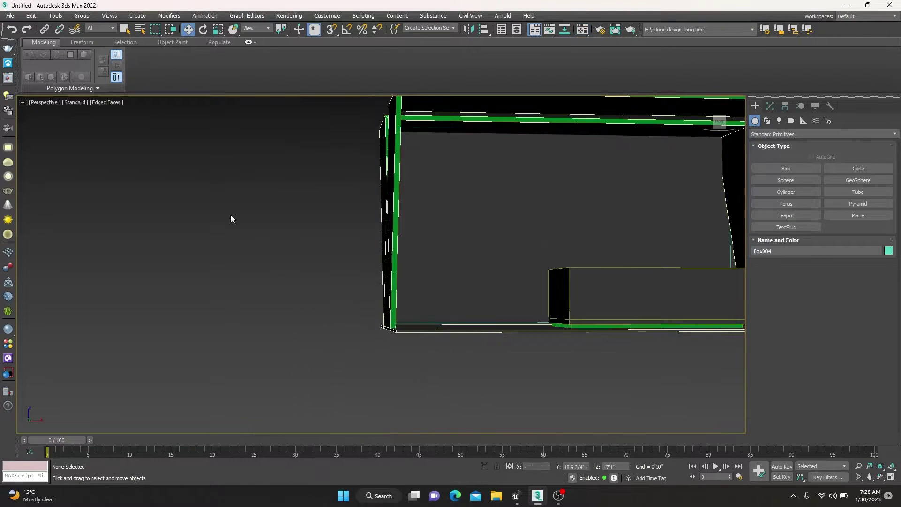
scroll(309, 322, "down", 5)
left_click(309, 322)
mouse_move(309, 322)
middle_mouse_down("alt")
mouse_move(317, 384)
mouse_move(493, 277)
middle_mouse_up("alt")
Clone Group001 and scale the copy down on X into a small cube by the right leg.
scroll(511, 291, "up", 5)
left_click(511, 291)
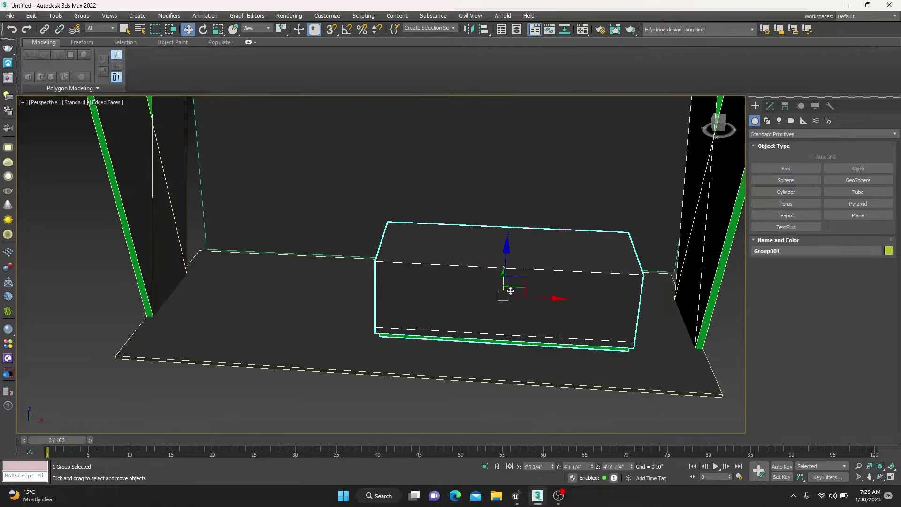
mouse_move(533, 298)
left_mouse_down()
mouse_move(493, 296)
mouse_move(684, 305)
left_mouse_up()
left_click(447, 286)
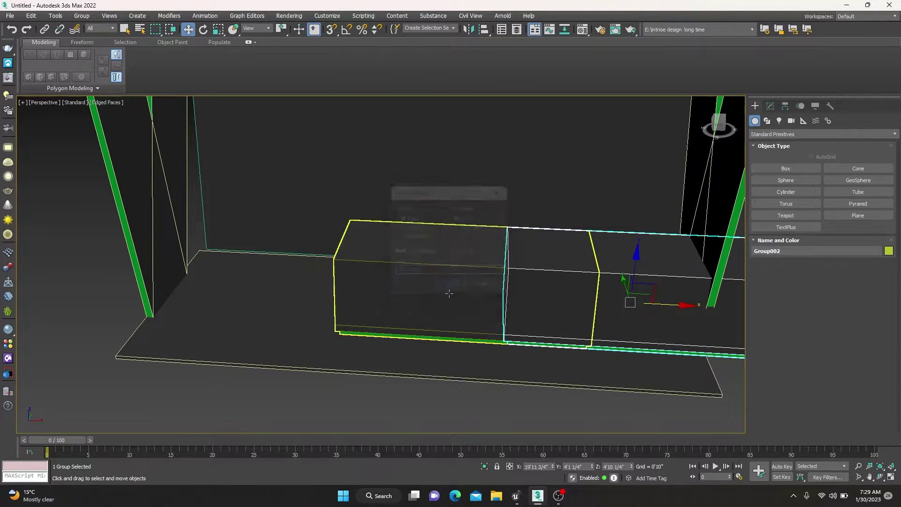
scroll(260, 284, "up", 3)
key("r")
left_click_drag(507, 305, 438, 325)
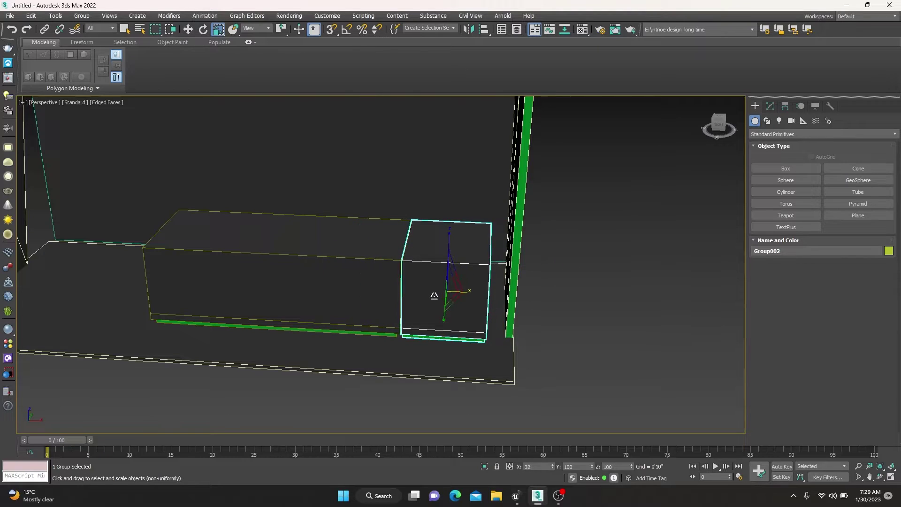
middle_click_drag(439, 325, 487, 318, "alt")
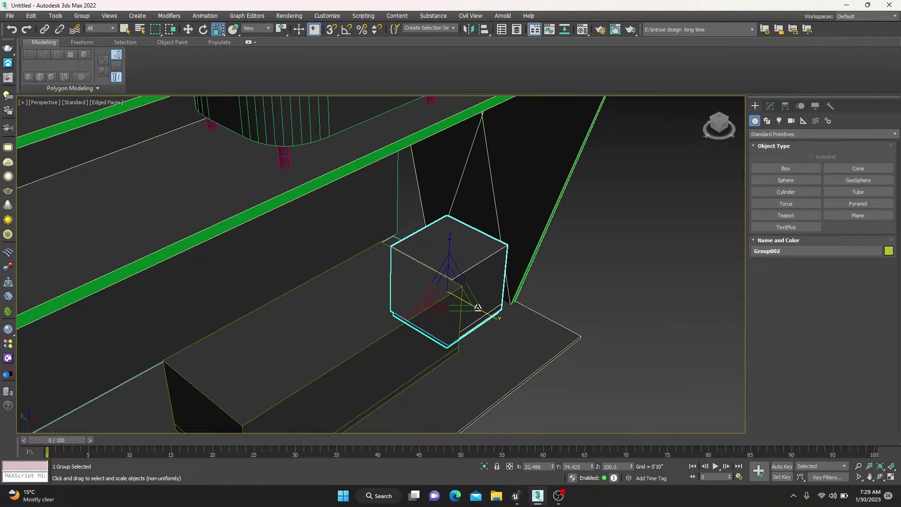
key("w")
left_click_drag(468, 278, 472, 271)
Reposition the long central base box slightly back and to the left.
scroll(488, 300, "up", 5)
middle_click_drag(488, 300, 492, 302, "alt")
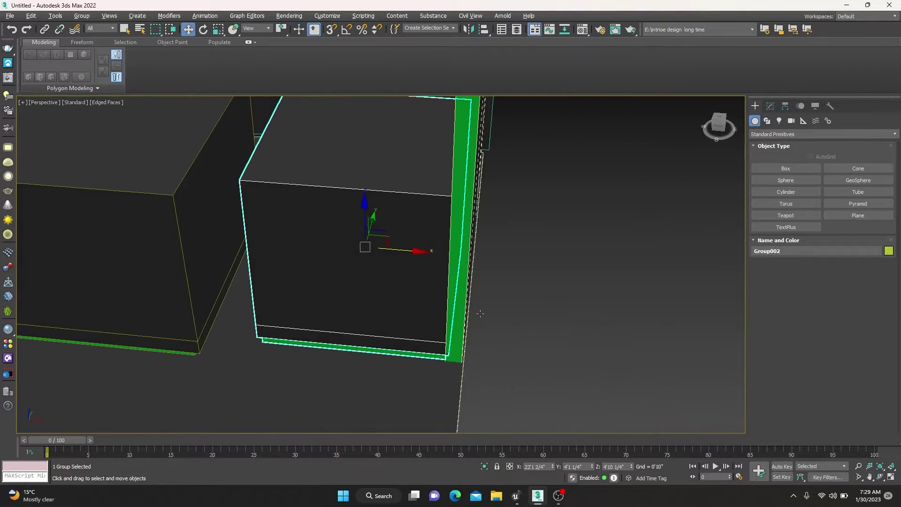
scroll(400, 247, "down", 5)
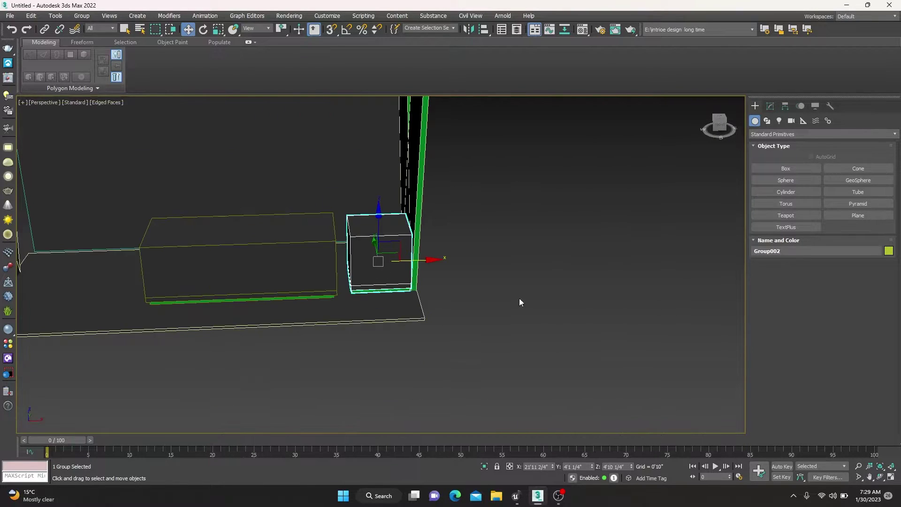
left_click(258, 261)
scroll(258, 262, "up", 4)
middle_click_drag(311, 293, 254, 259, "alt")
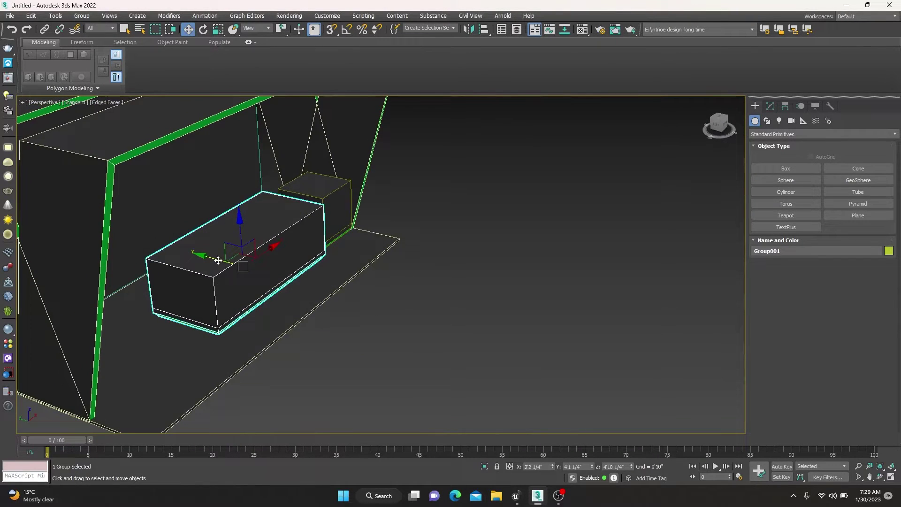
left_click_drag(233, 258, 216, 246)
middle_click_drag(290, 285, 266, 254, "alt")
left_click_drag(267, 254, 259, 254)
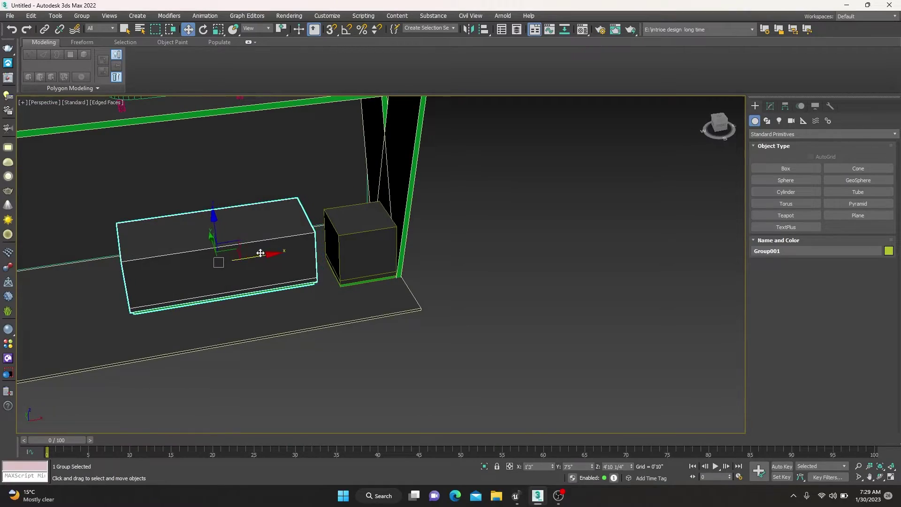
mouse_move(259, 254)
middle_mouse_down("alt")
mouse_move(227, 282)
mouse_move(223, 304)
mouse_move(251, 332)
middle_mouse_up("alt")
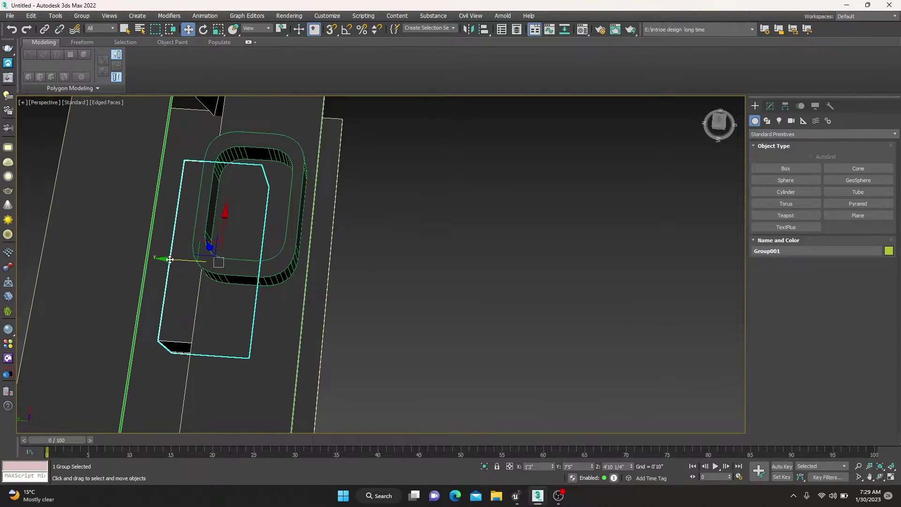
left_click_drag(170, 259, 155, 259)
mouse_move(155, 259)
middle_mouse_down("alt")
mouse_move(266, 319)
mouse_move(295, 272)
middle_mouse_up("alt")
Clone the small cube and place the copy on the stand's left side.
left_click(483, 257)
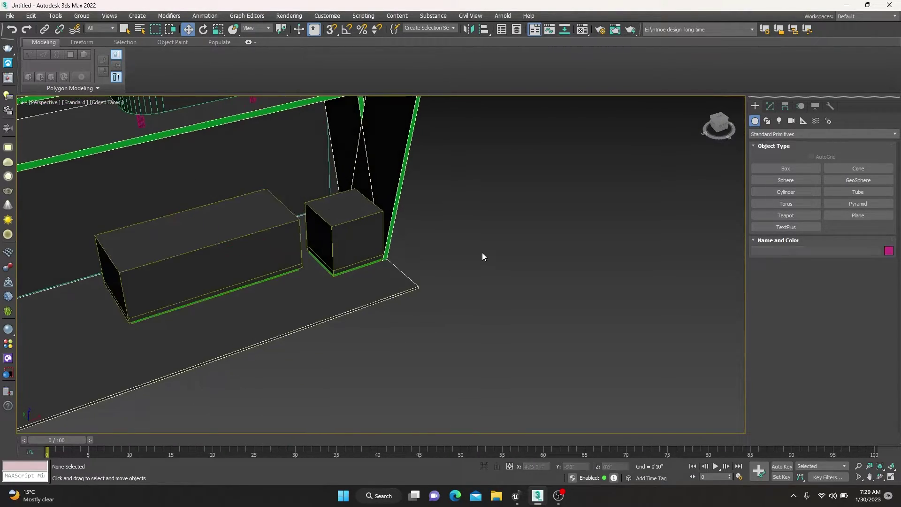
left_click(380, 238)
scroll(391, 239, "down", 3)
scroll(391, 240, "down", 3)
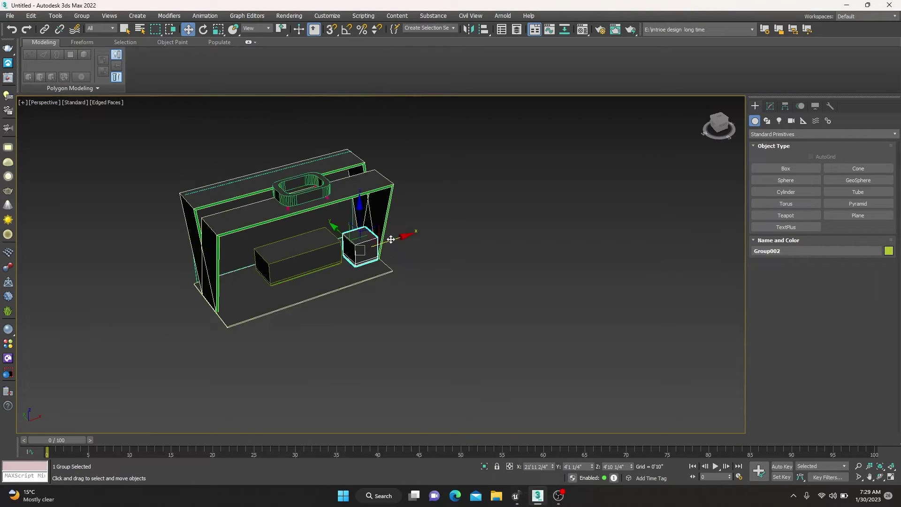
left_click_drag(358, 256, 279, 267, "shift")
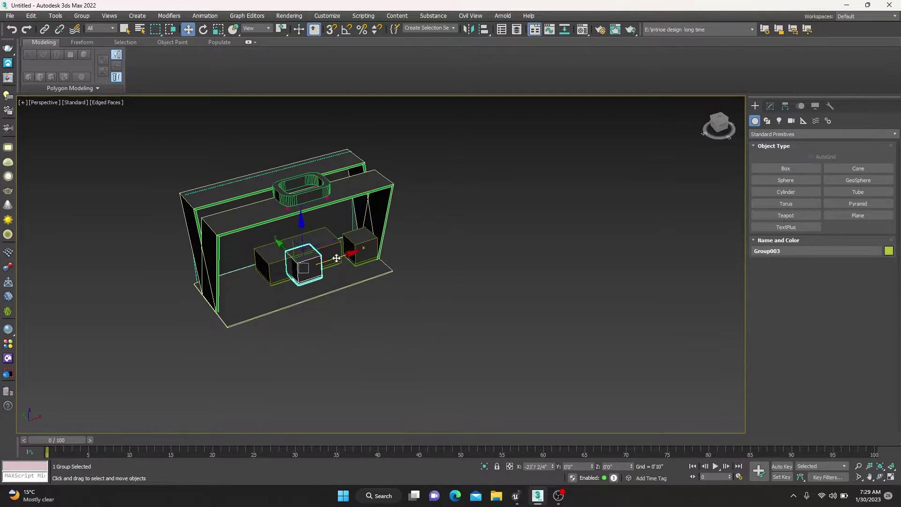
left_click(445, 286)
scroll(262, 298, "up", 5)
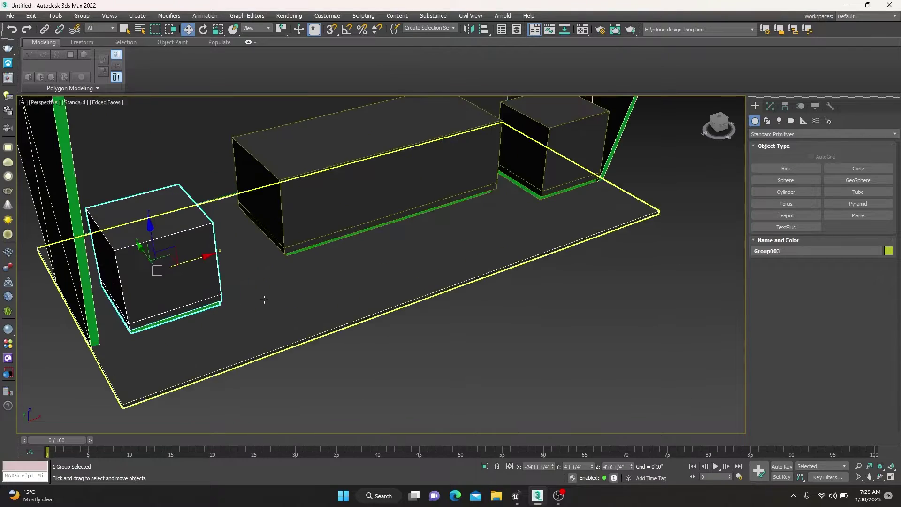
scroll(208, 274, "up", 2)
scroll(208, 274, "up", 2)
left_click_drag(188, 267, 148, 268)
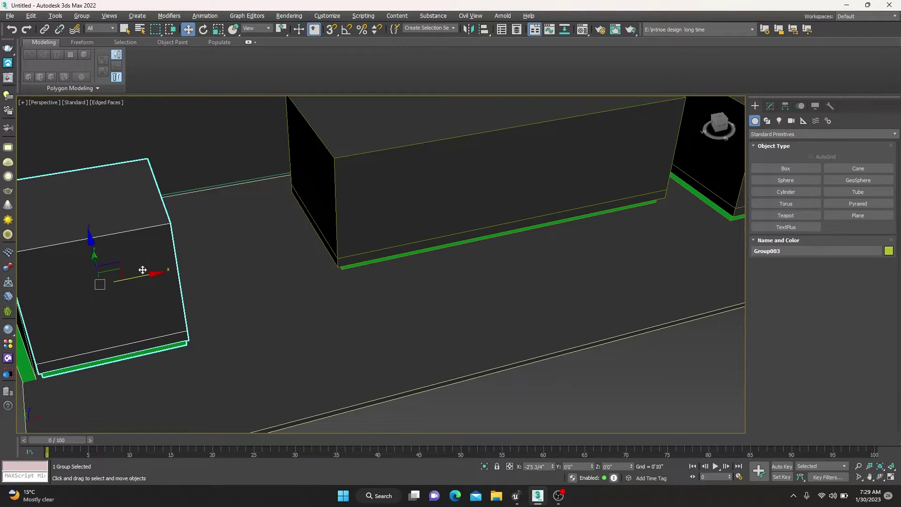
scroll(268, 324, "down", 5)
left_click(362, 354)
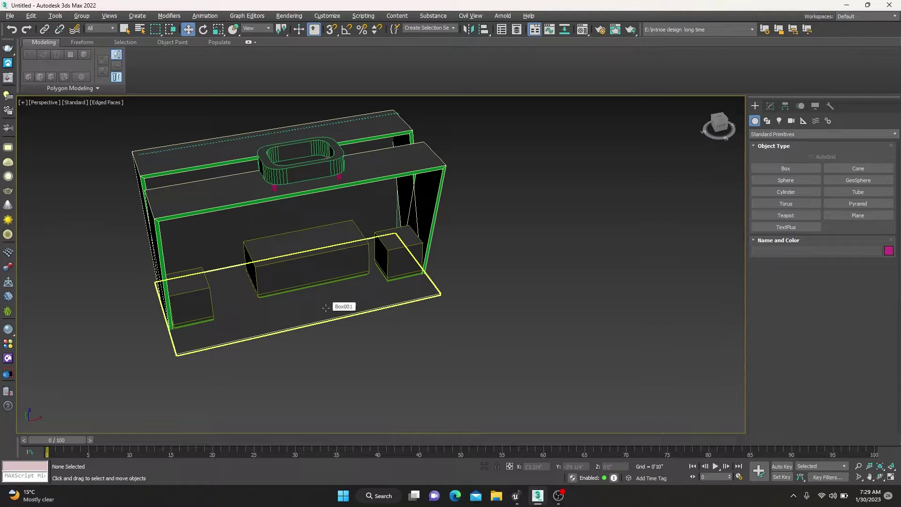
Orbit around the stand to check the layout, then switch to a full front view.
scroll(346, 283, "up", 3)
scroll(347, 283, "down", 5)
middle_click_drag(347, 283, 300, 235, "alt")
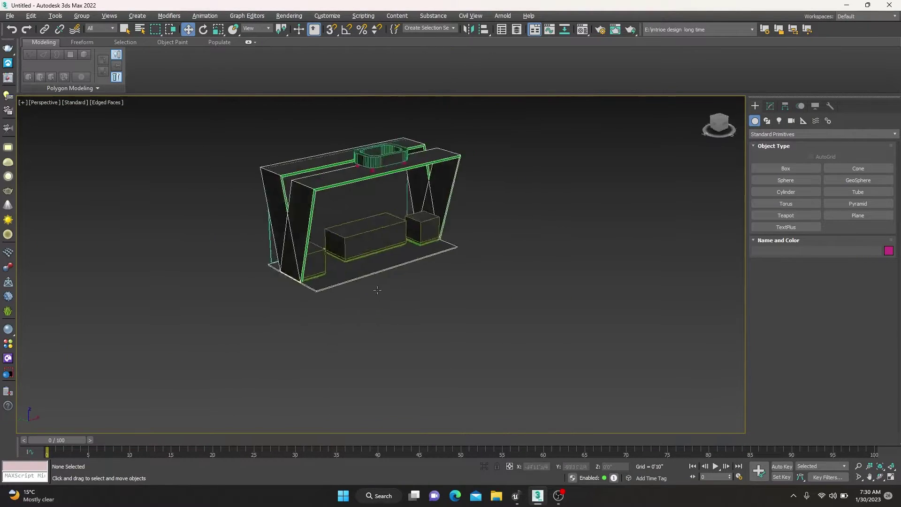
scroll(280, 210, "up", 3)
middle_click_drag(311, 201, 406, 334, "alt")
scroll(443, 358, "down", 2)
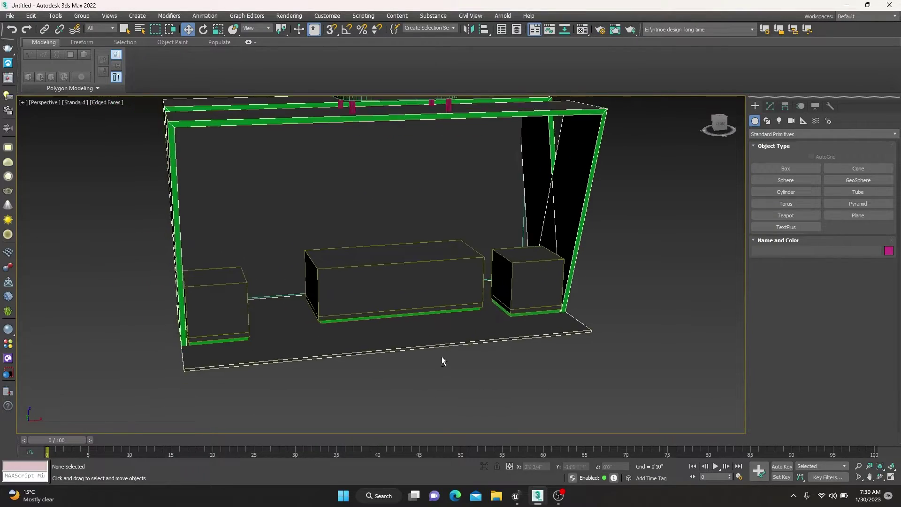
middle_click_drag(442, 358, 514, 277, "alt")
scroll(515, 277, "up", 3)
key("alt+w")
key("alt+w")
Place a TextPlus object, TextPlus001, over the central base box in the Front view.
scroll(311, 311, "up", 2)
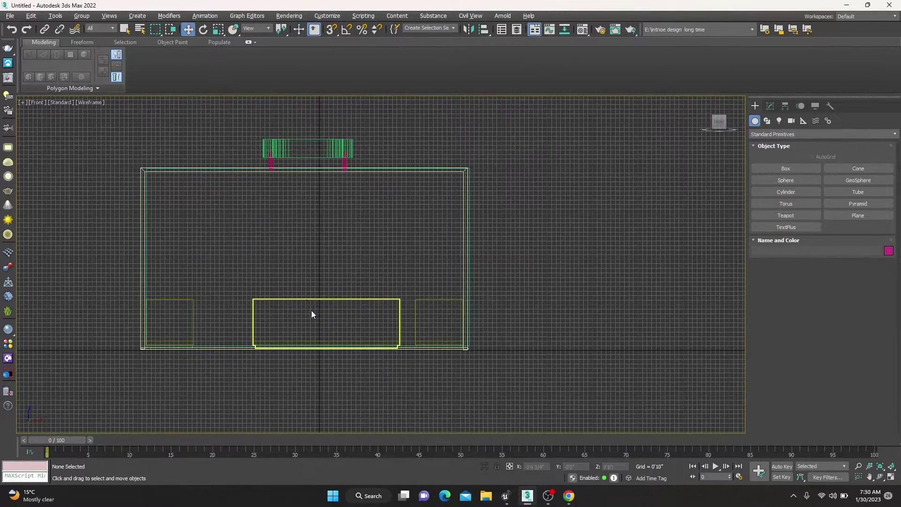
scroll(312, 312, "up", 2)
left_click(803, 227)
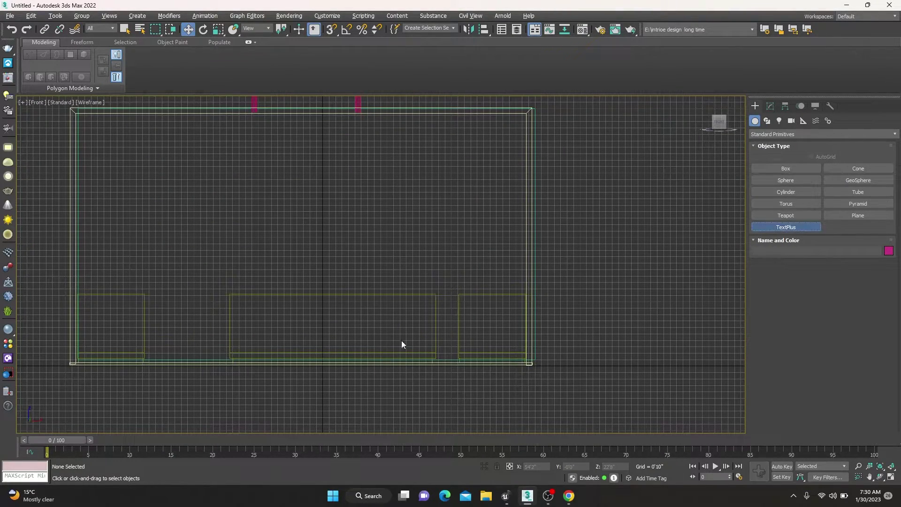
left_click(331, 325)
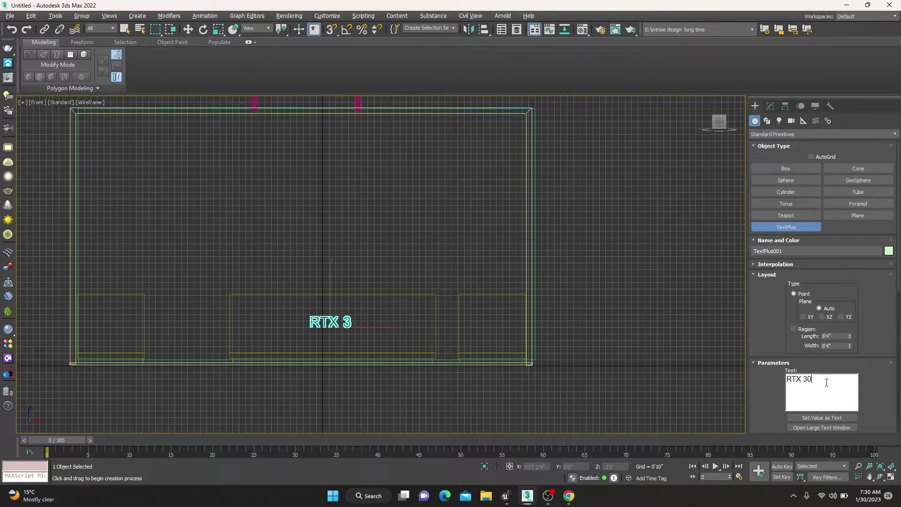
Finish the TextPlus text as 'RTX 3090' and give it extrude depth.
type("90")
scroll(878, 378, "down", 2)
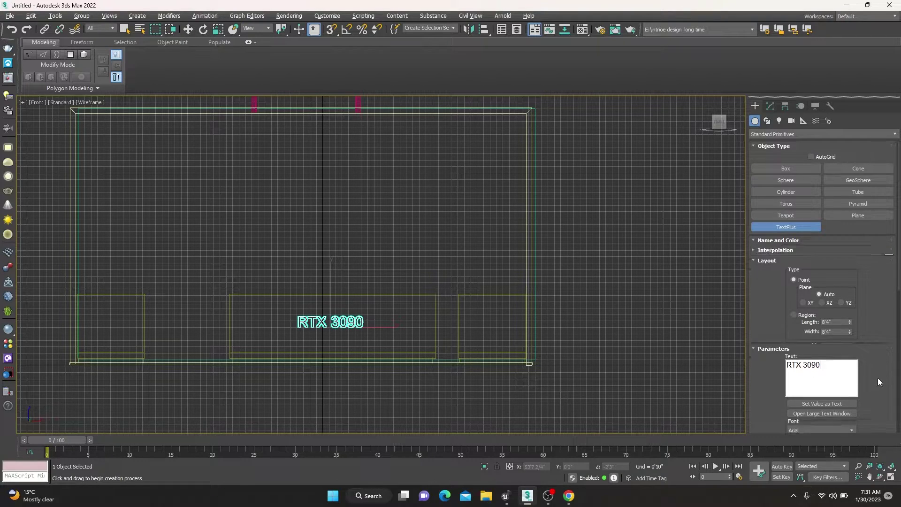
scroll(879, 379, "down", 6)
scroll(879, 379, "down", 4)
scroll(879, 379, "down", 2)
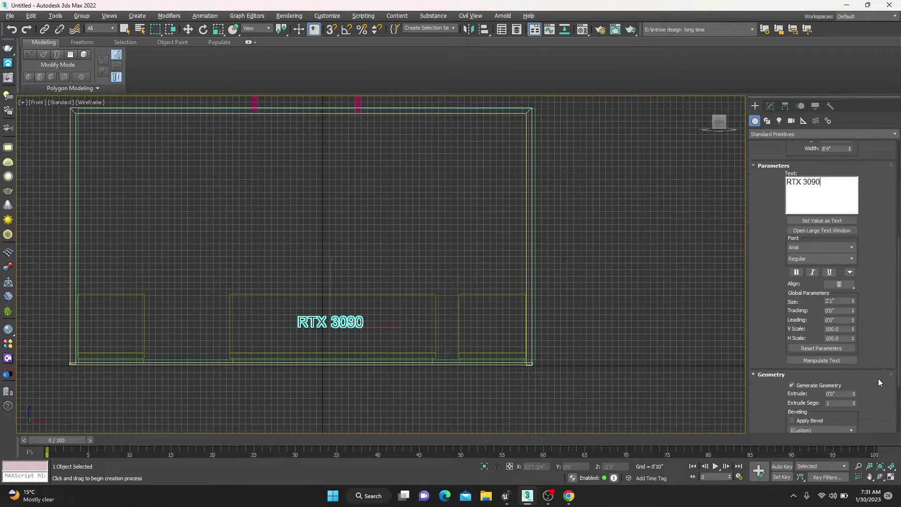
left_click_drag(854, 393, 857, 328)
left_click(466, 381)
right_click(479, 395)
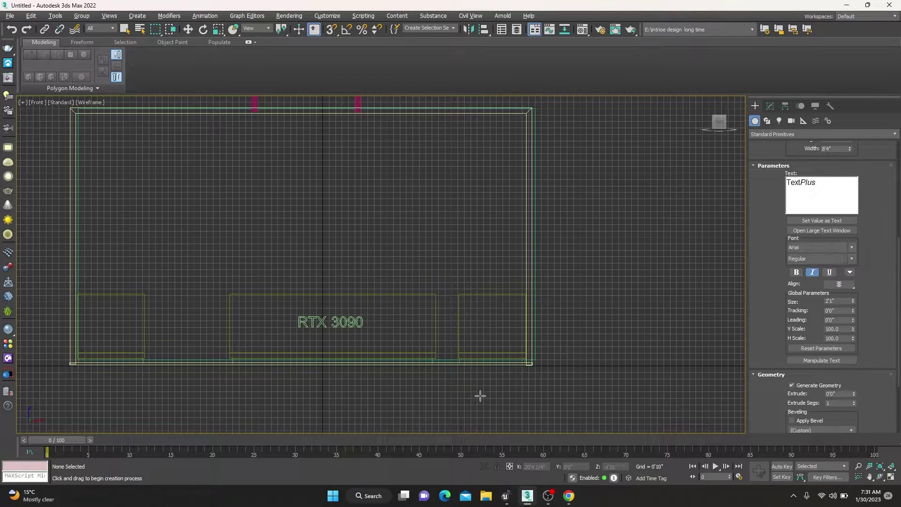
Move the RTX 3090 text onto the front of the middle counter box.
left_click(770, 106)
left_click(329, 322)
key("w")
key("p")
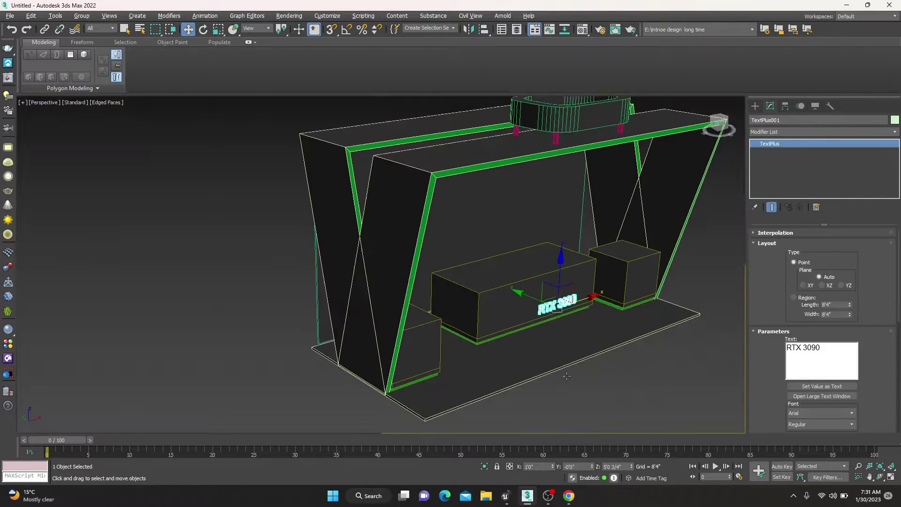
scroll(567, 377, "up", 6)
scroll(566, 377, "up", 3)
scroll(892, 396, "down", 3)
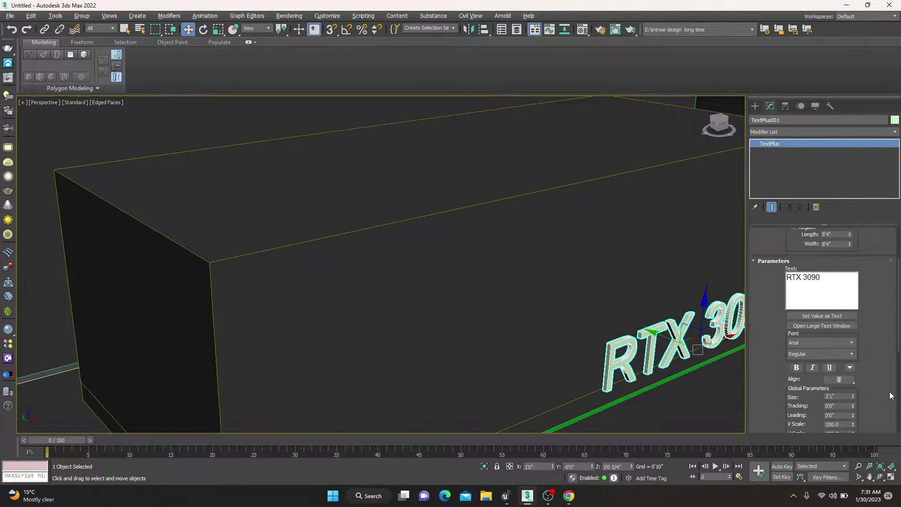
scroll(888, 392, "down", 2)
scroll(876, 385, "down", 2)
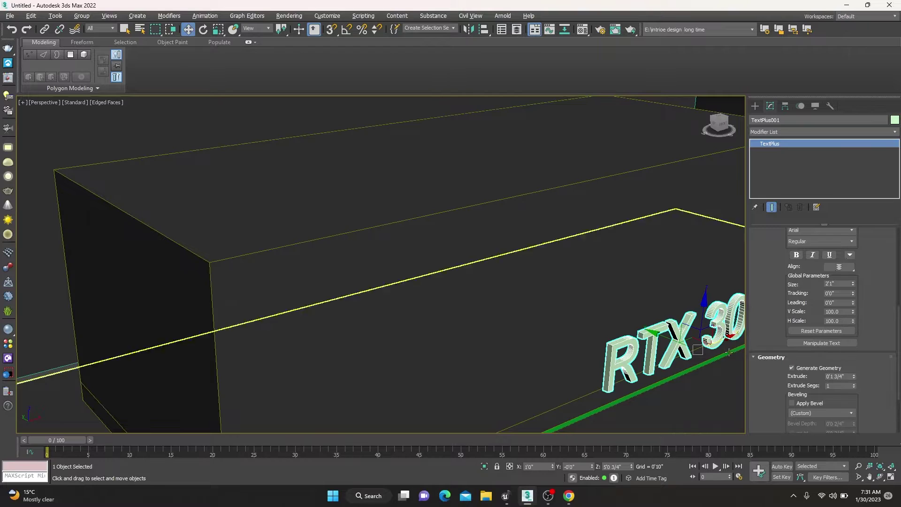
left_click_drag(655, 336, 568, 297)
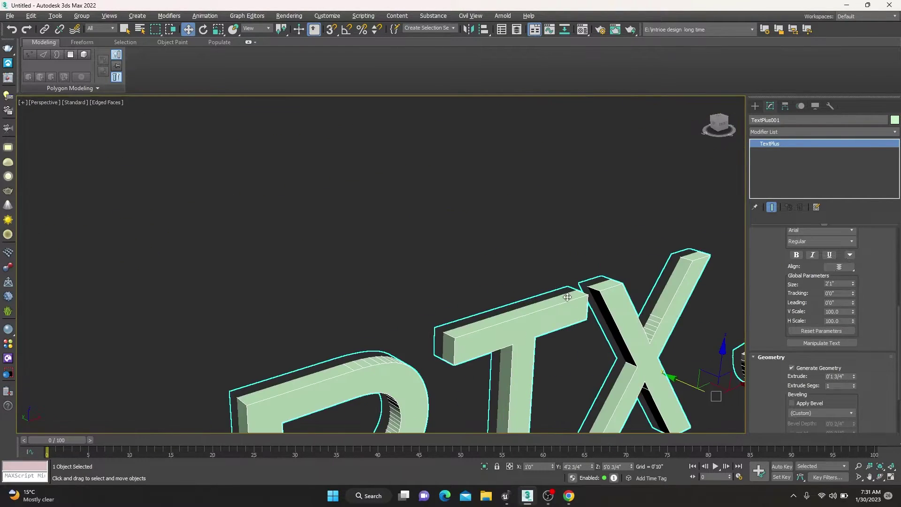
Centre the RTX 3090 text on the box front and scale it up slightly.
scroll(567, 297, "down", 5)
scroll(568, 305, "up", 2)
scroll(569, 314, "down", 4)
scroll(570, 329, "up", 4)
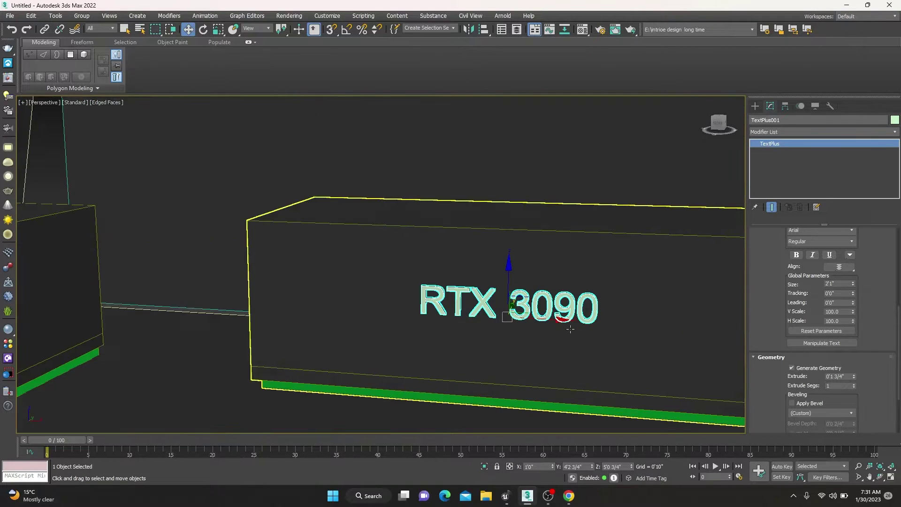
scroll(546, 339, "down", 5)
scroll(559, 333, "up", 1)
scroll(565, 331, "up", 3)
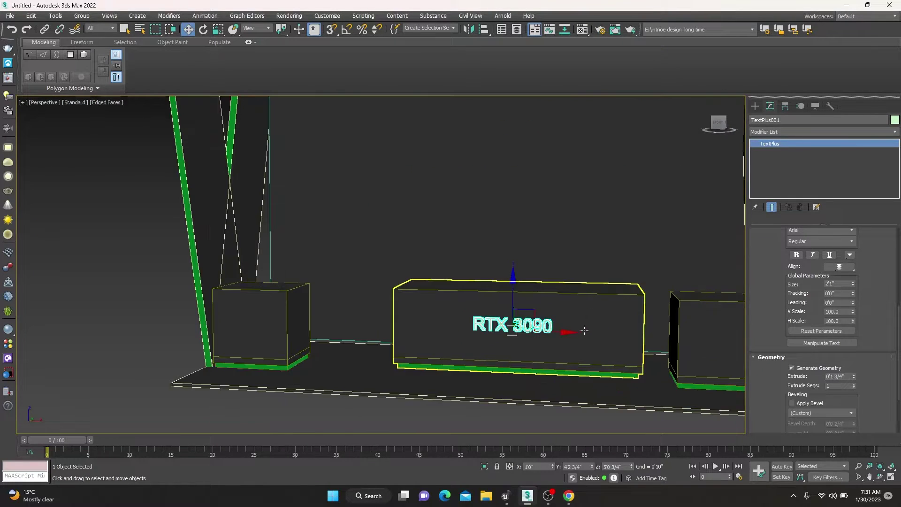
left_click_drag(566, 332, 578, 335)
key("r")
left_click_drag(521, 324, 518, 298)
key("w")
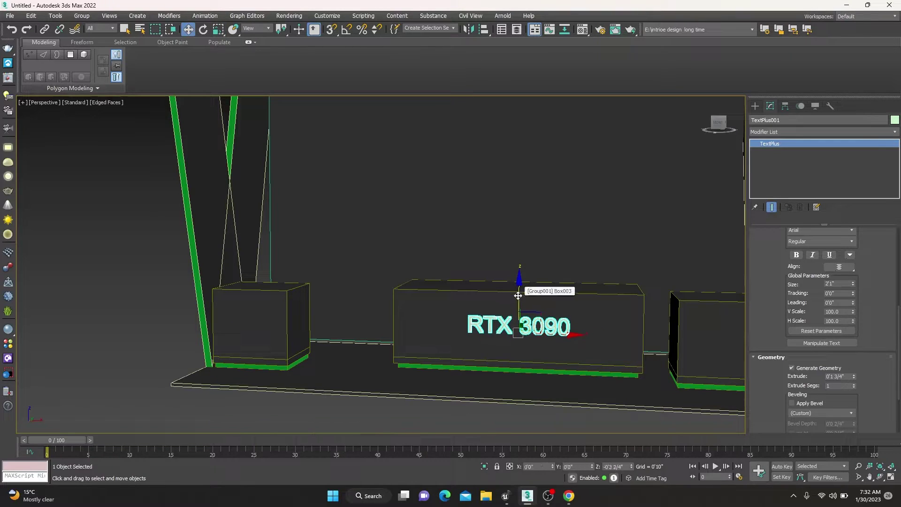
key("m")
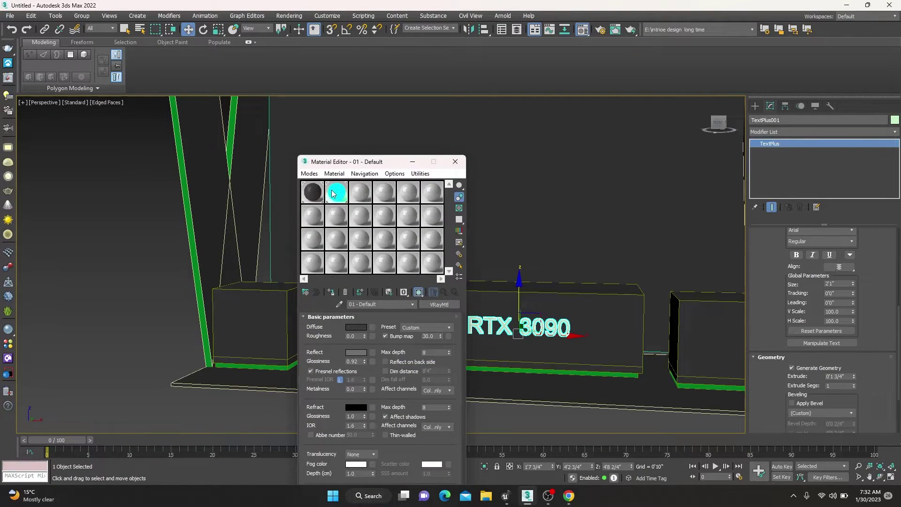
left_click(332, 194)
left_click(455, 162)
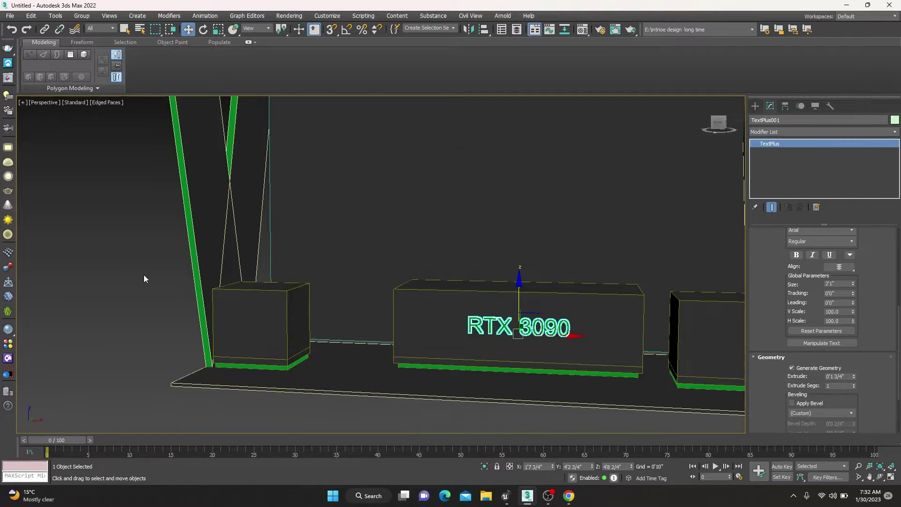
left_click(144, 279)
key("z")
mouse_move(464, 395)
middle_mouse_down("alt")
mouse_move(499, 388)
mouse_move(582, 267)
middle_mouse_up("alt")
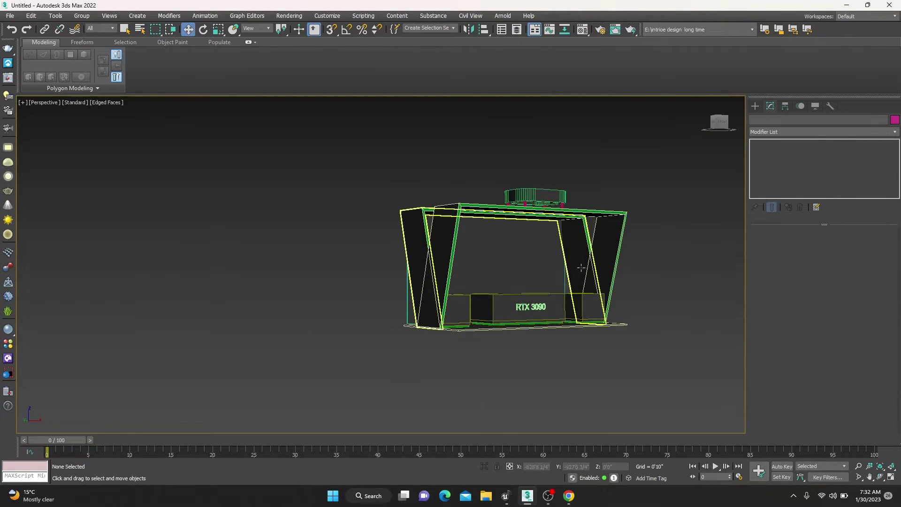
scroll(581, 267, "up", 2)
left_click(526, 306)
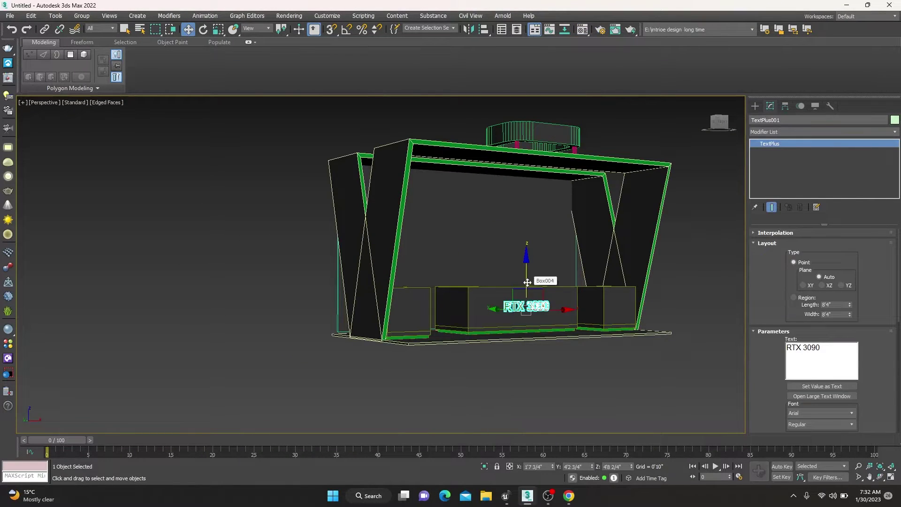
left_click_drag(534, 119, 542, 106, "shift")
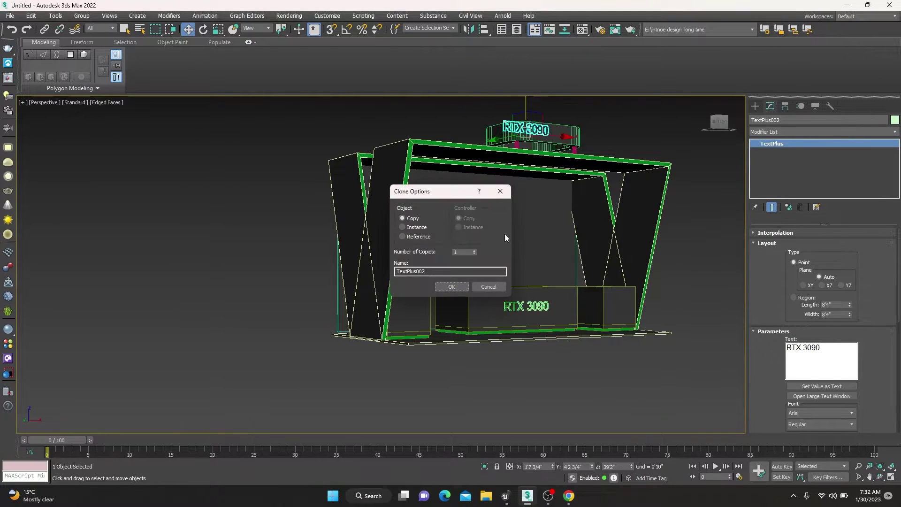
left_click(458, 289)
mouse_move(508, 314)
middle_mouse_down("alt")
mouse_move(539, 167)
mouse_move(475, 233)
middle_mouse_up("alt")
scroll(539, 167, "up", 3)
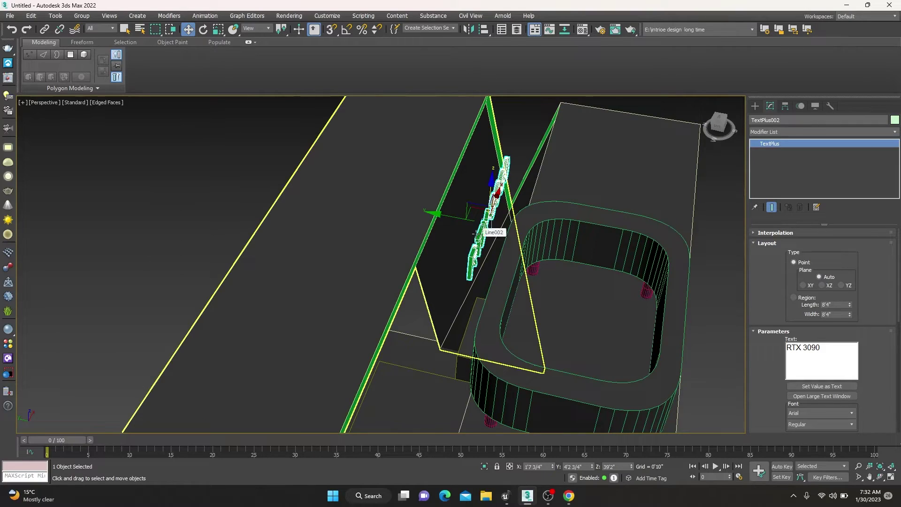
key("Delete")
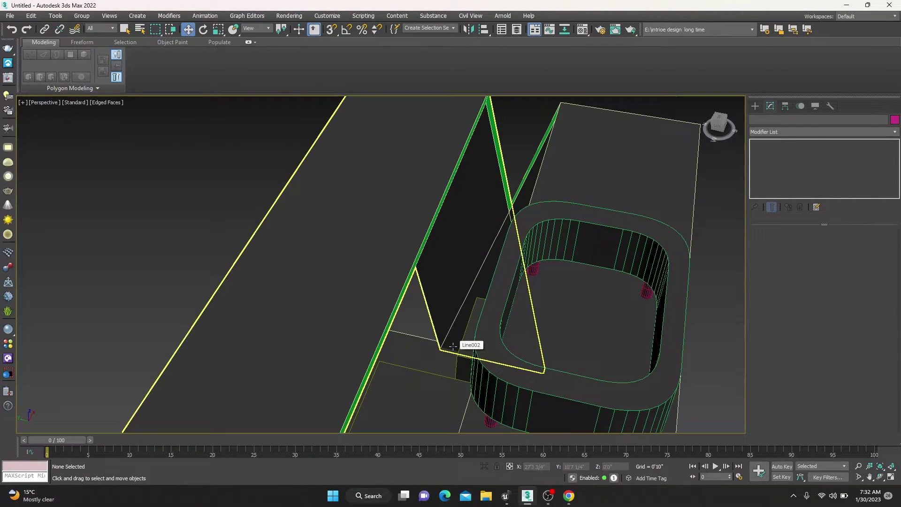
scroll(452, 344, "down", 2)
scroll(452, 344, "down", 5)
key("alt+w")
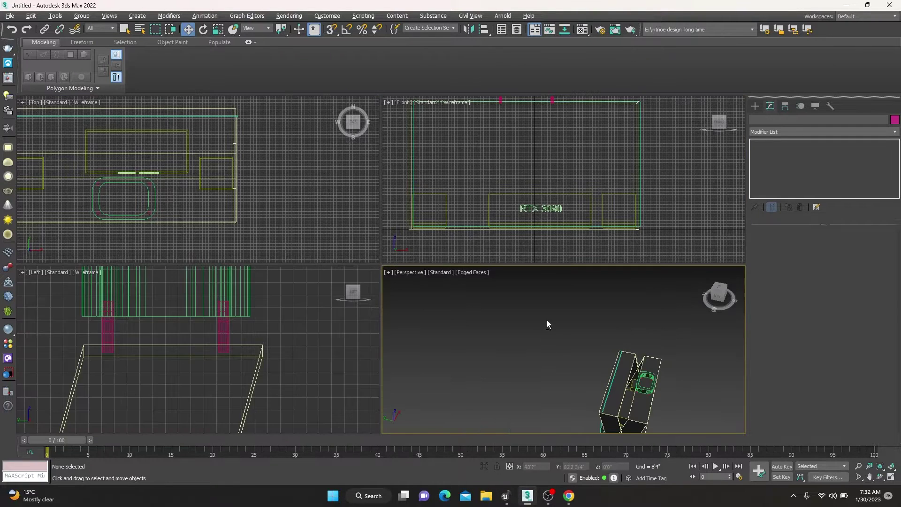
left_click(517, 261)
key("alt+w")
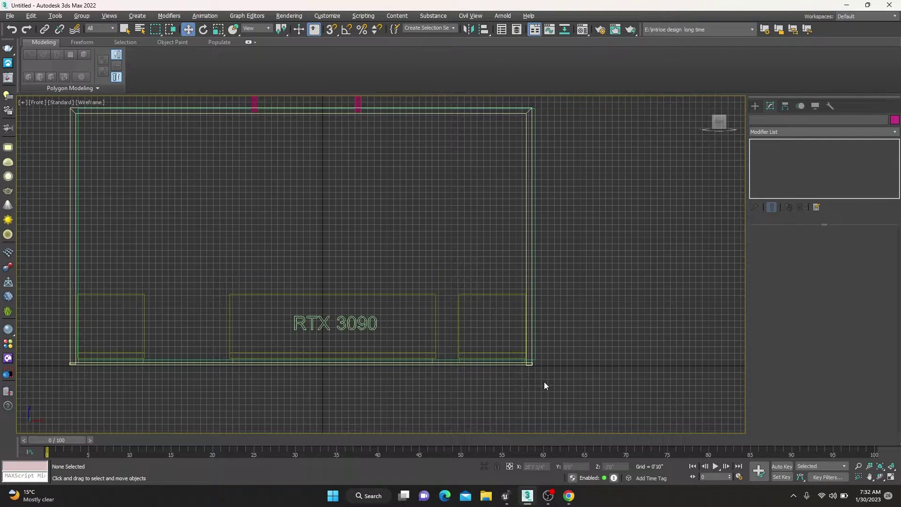
Create a TextPlus object reading 'NVIDIA' over the top ring in the Front view.
middle_click_drag(404, 286, 425, 358)
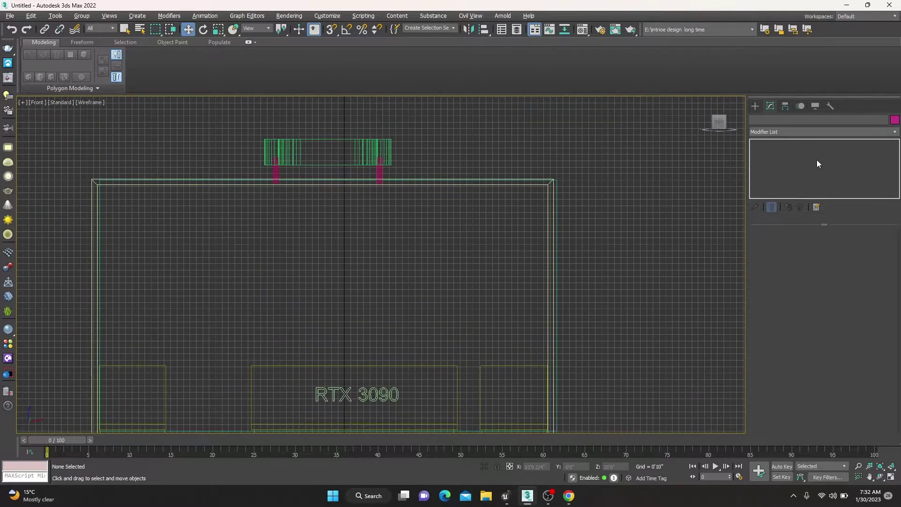
left_click(756, 106)
left_click(816, 226)
scroll(324, 150, "up", 4)
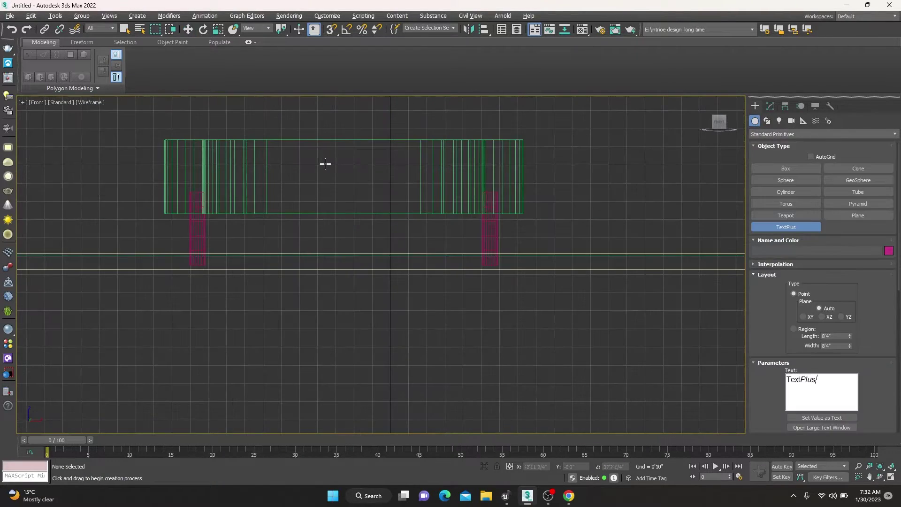
left_click(324, 165)
type("NVIDI")
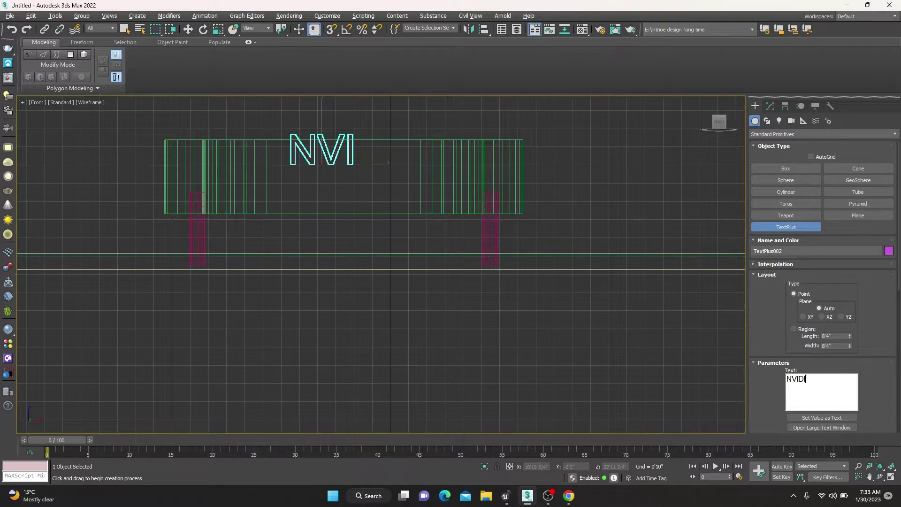
type("A")
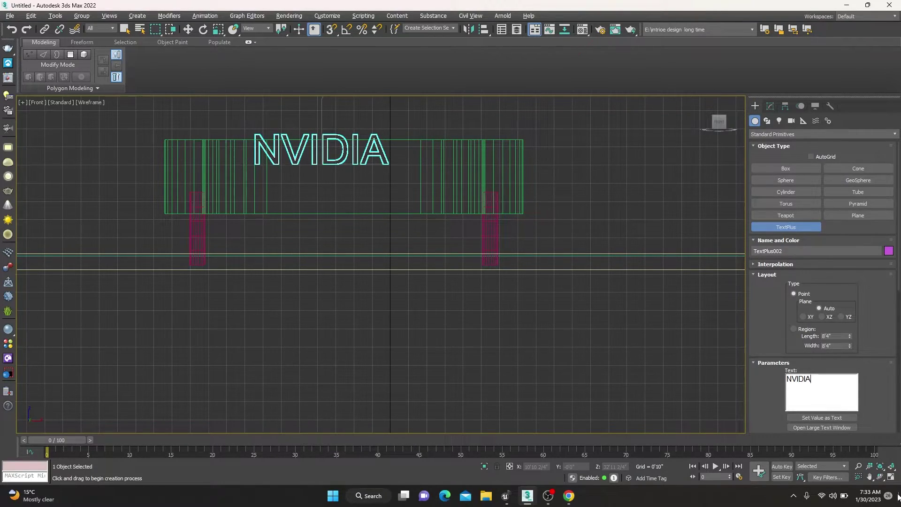
Give the NVIDIA text extrude depth.
scroll(885, 348, "down", 3)
scroll(888, 390, "down", 2)
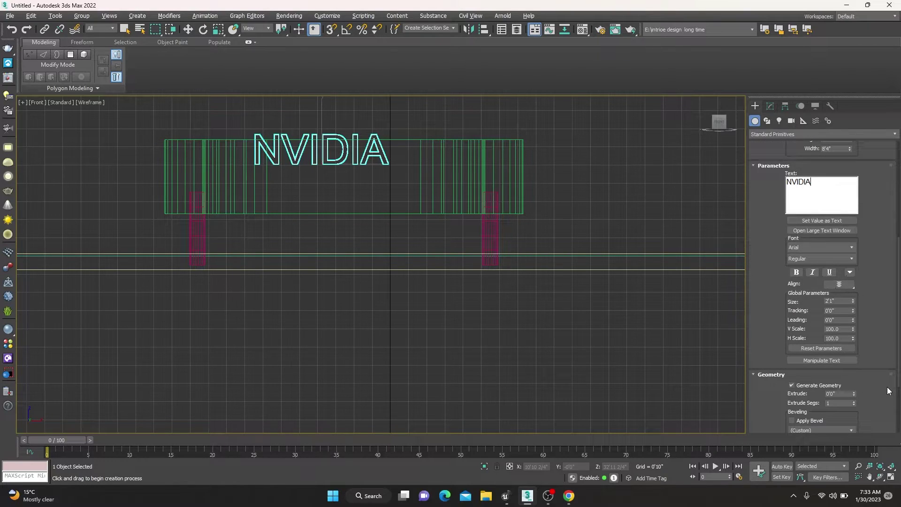
scroll(886, 391, "down", 1)
scroll(887, 391, "down", 2)
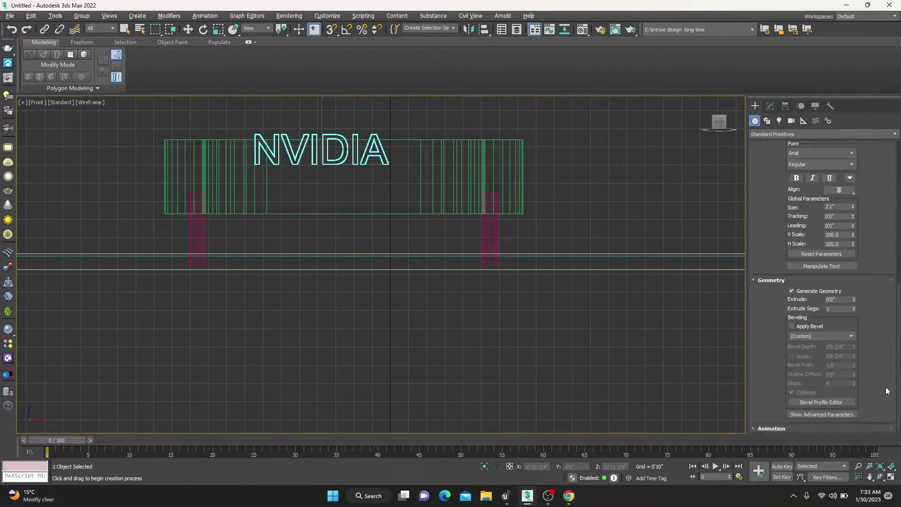
left_click_drag(854, 300, 848, 260)
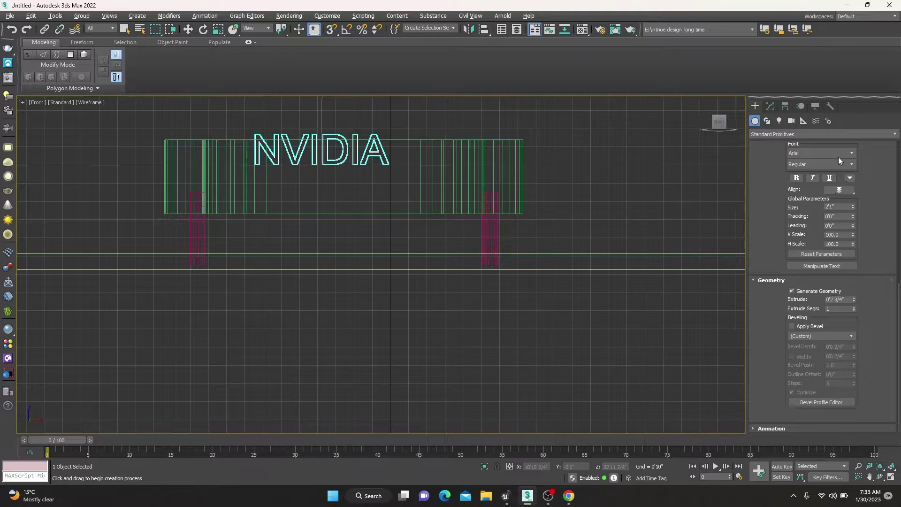
key("alt+w")
key("alt+w")
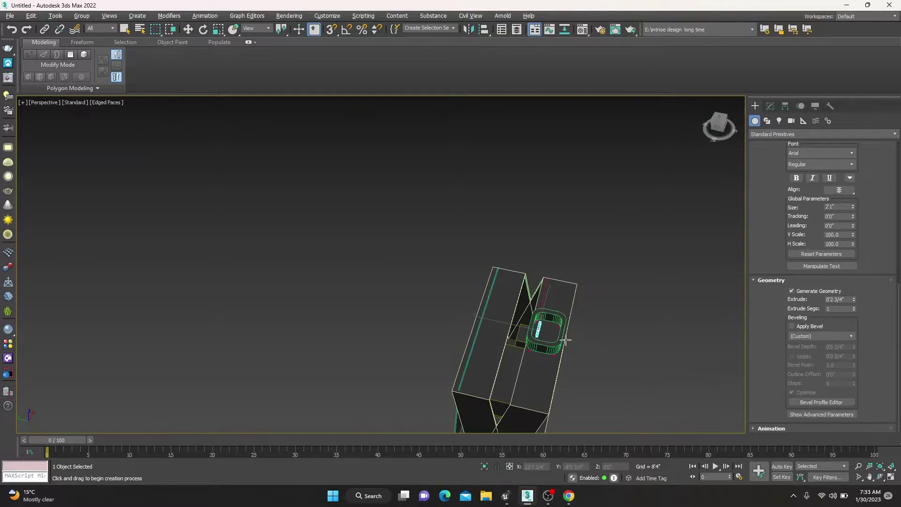
Move the NVIDIA lettering onto the ring's front rim, centred and slightly lowered.
scroll(471, 322, "up", 3)
scroll(471, 322, "up", 3)
scroll(471, 323, "down", 5)
key("w")
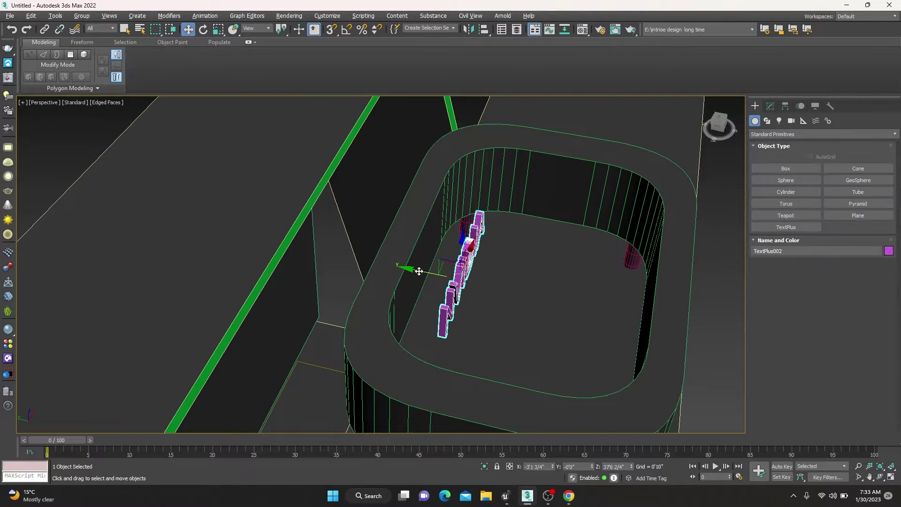
left_click_drag(414, 269, 639, 313)
mouse_move(639, 313)
middle_mouse_down("alt")
mouse_move(635, 335)
mouse_move(641, 304)
middle_mouse_up("alt")
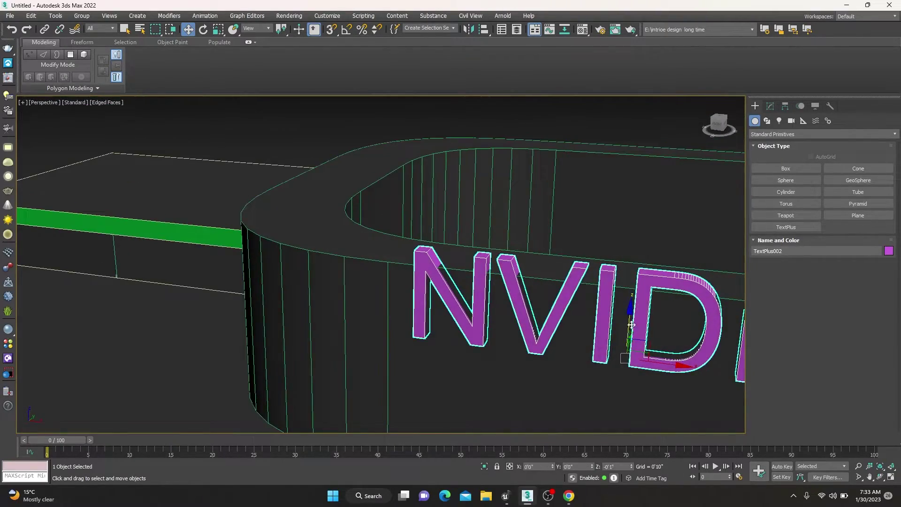
scroll(633, 329, "down", 5)
scroll(639, 358, "down", 2)
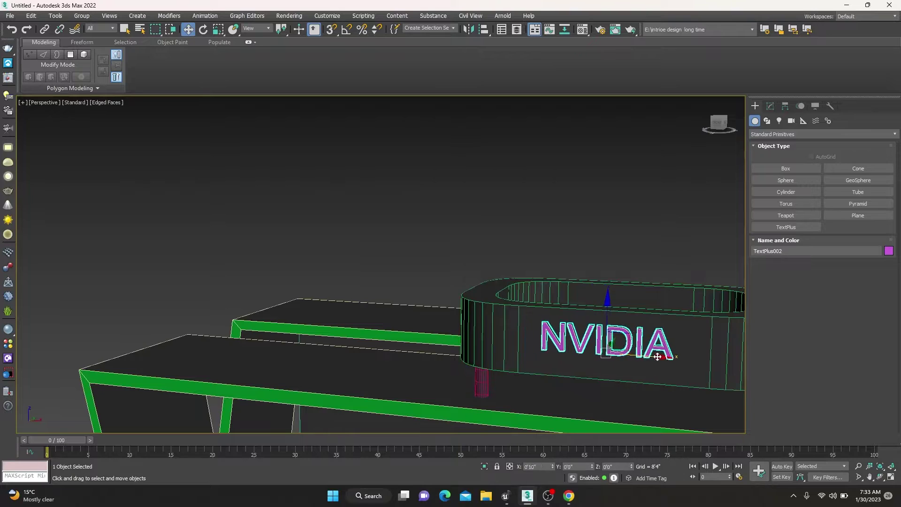
left_click_drag(658, 357, 650, 357)
left_click_drag(614, 310, 618, 316)
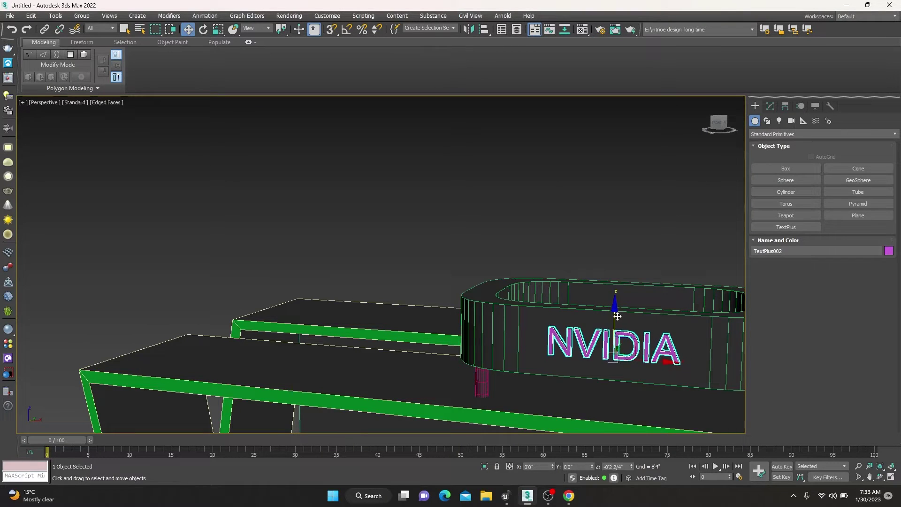
key("m")
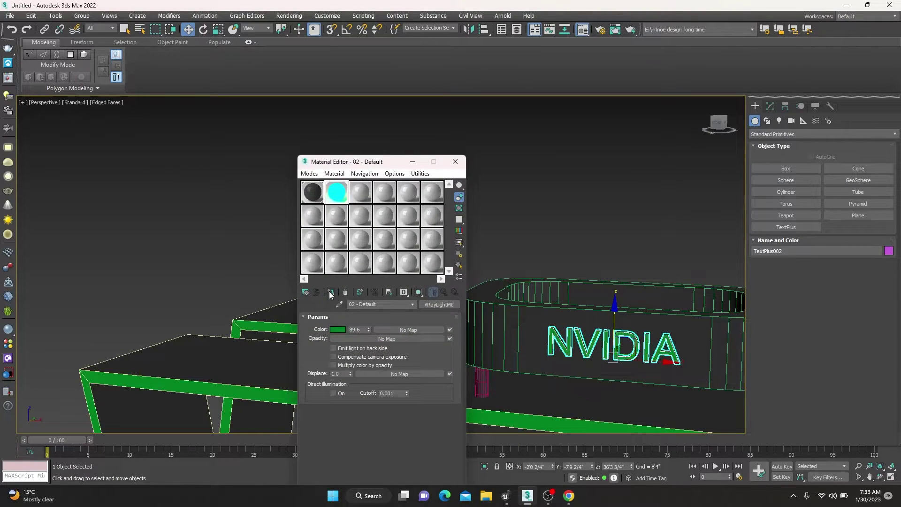
Close the Material Editor, deselect everything, and maximize the Top viewport.
left_click(457, 160)
left_click(492, 161)
scroll(492, 162, "down", 5)
middle_click_drag(570, 298, 612, 299, "alt")
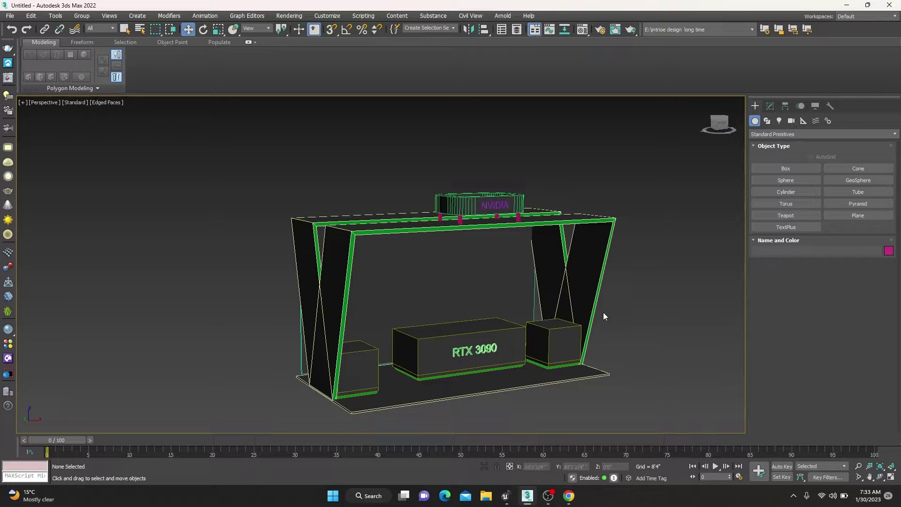
key("alt+w")
left_click(282, 233)
key("alt+w")
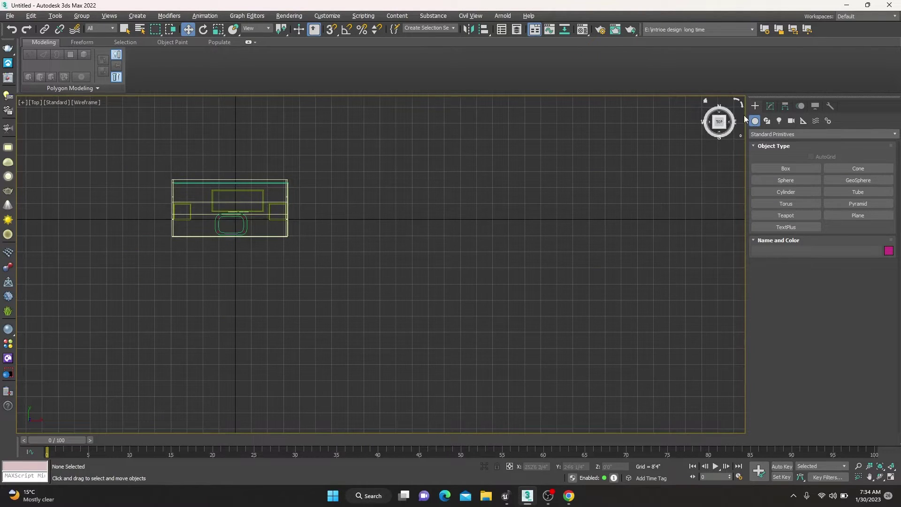
Draw a VRayLight plane light in the Top view beside the counter.
left_click(754, 108)
left_click(779, 121)
left_click(781, 160)
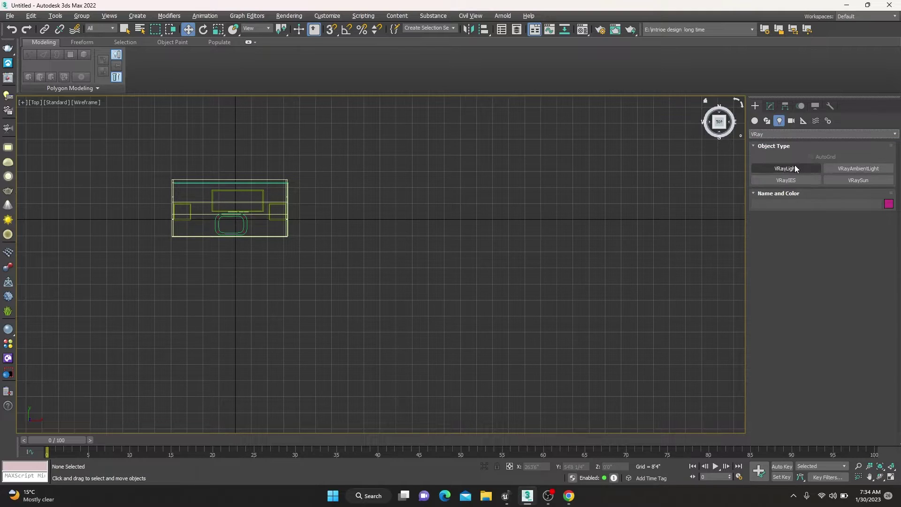
left_click(795, 168)
scroll(201, 228, "up", 5)
left_click_drag(234, 251, 291, 308)
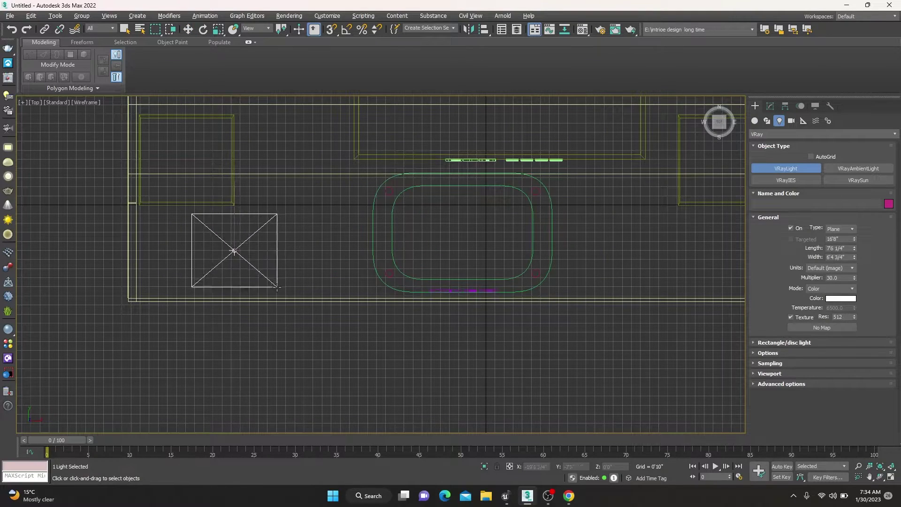
Move the plane light back and raise it up under the booth's top frame.
key("w")
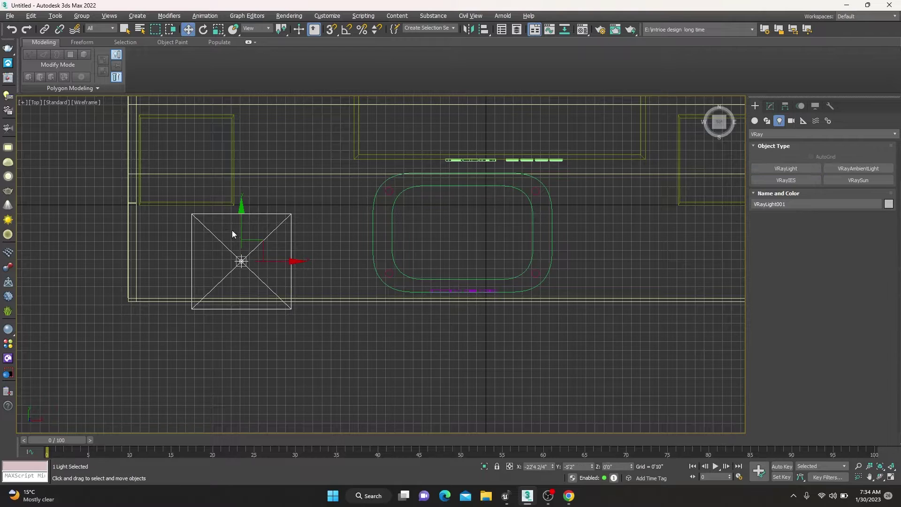
left_click_drag(241, 225, 241, 202)
key("p")
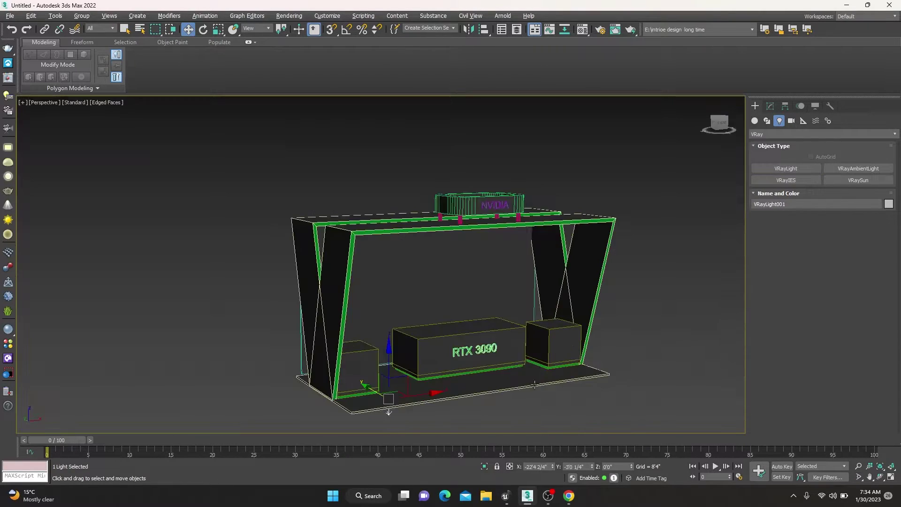
left_click_drag(390, 355, 387, 213)
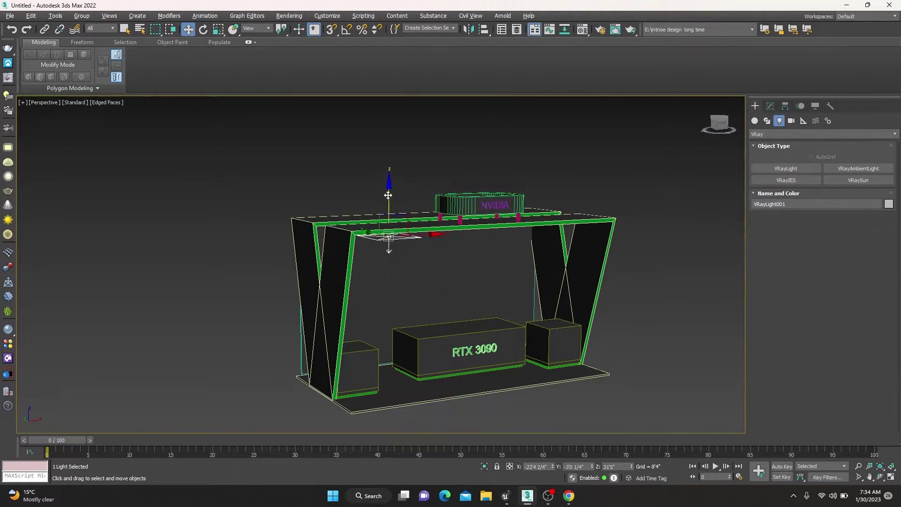
scroll(376, 195, "up", 3)
scroll(367, 196, "up", 3)
scroll(368, 196, "up", 3)
scroll(366, 214, "up", 2)
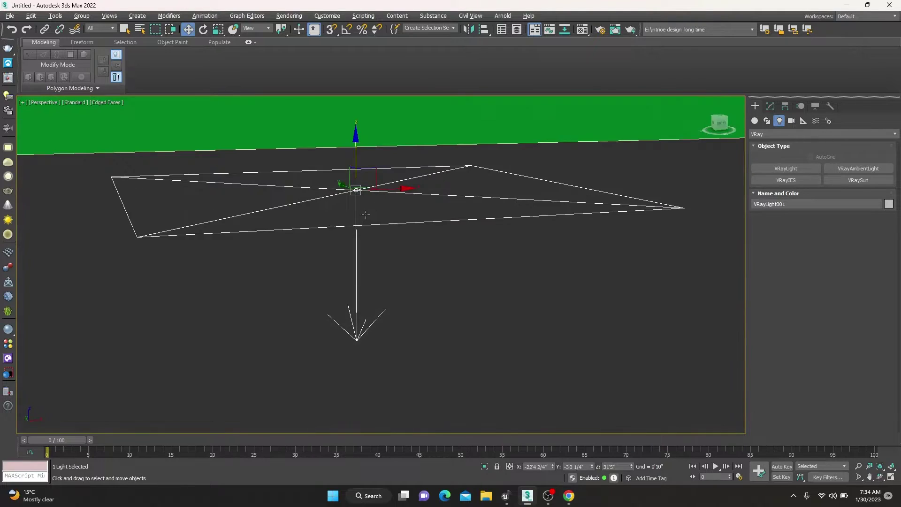
mouse_move(366, 214)
middle_mouse_down("alt")
mouse_move(390, 267)
mouse_move(388, 258)
mouse_move(530, 318)
middle_mouse_up("alt")
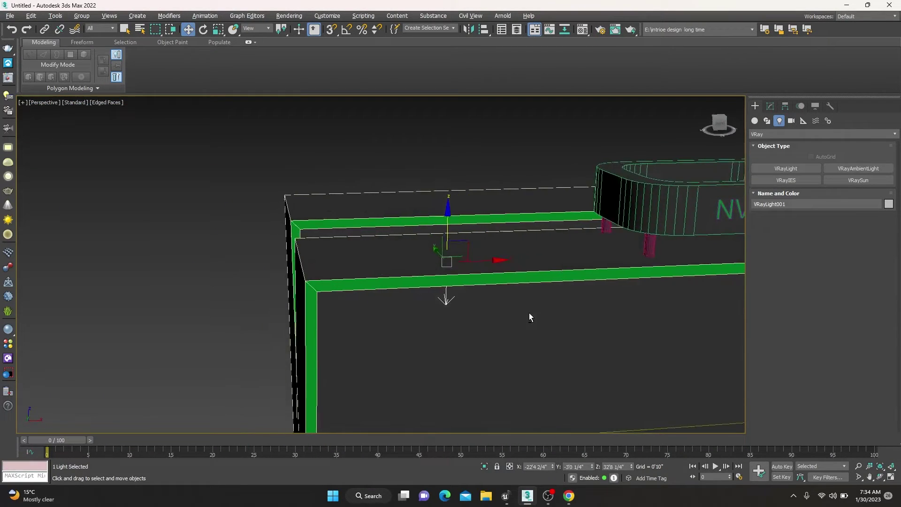
key("alt+w")
Set the light multiplier to 318 and Shift-drag a copy to the right.
left_click(770, 106)
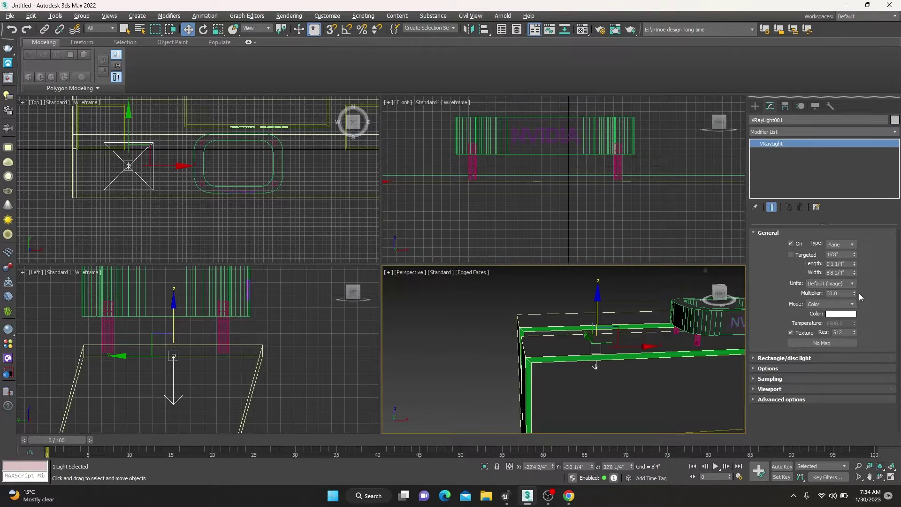
middle_click(252, 181)
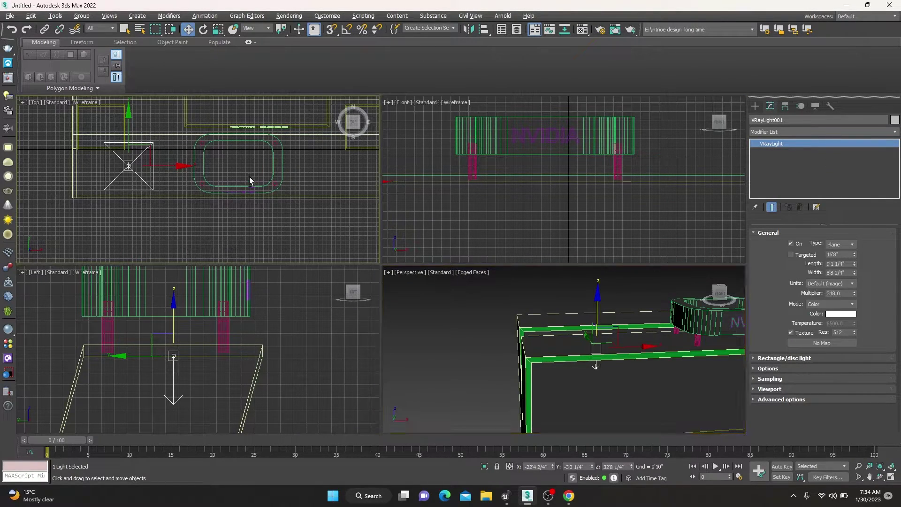
key("alt+w")
left_click_drag(294, 237, 429, 237, "shift")
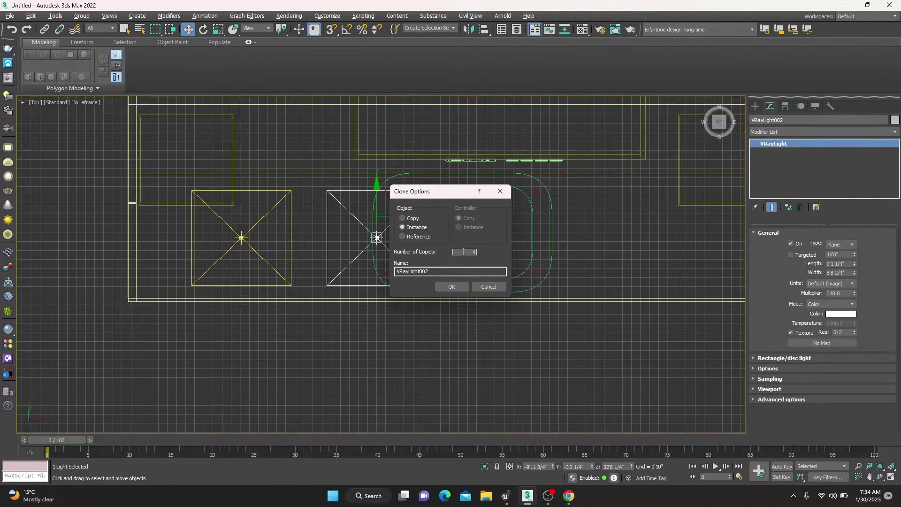
Create instanced copies of the light and delete the extras beyond the booth.
left_click(457, 284)
scroll(457, 285, "down", 5)
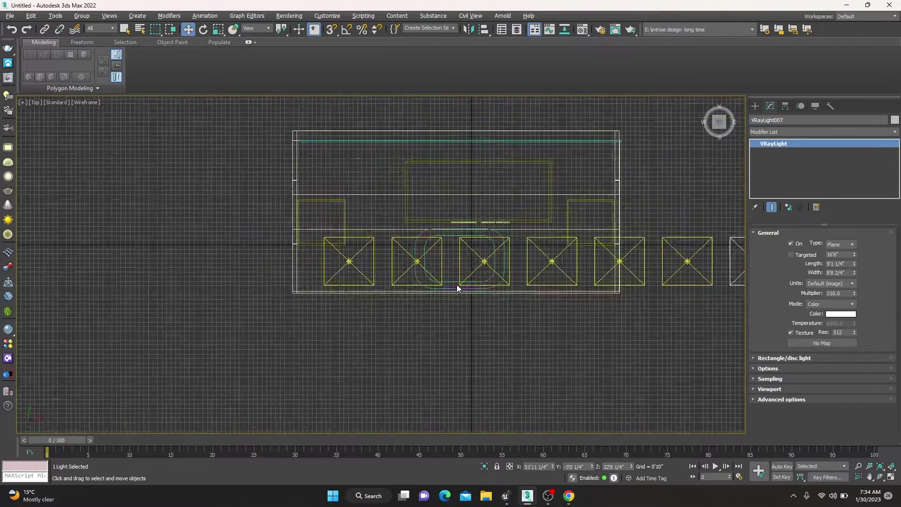
left_click_drag(688, 315, 609, 233)
key("Delete")
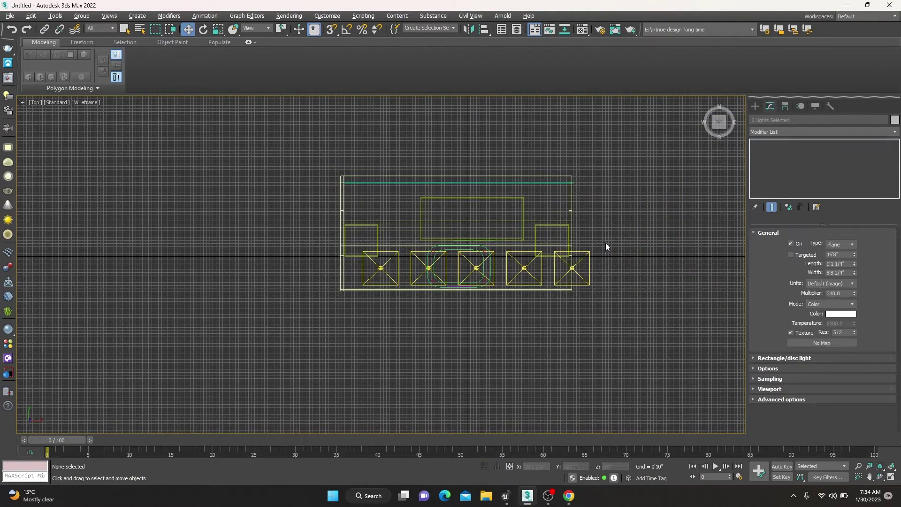
left_click(590, 280)
key("Delete")
Align the four remaining lights evenly in a row under the frame.
scroll(592, 283, "up", 2)
scroll(551, 288, "up", 4)
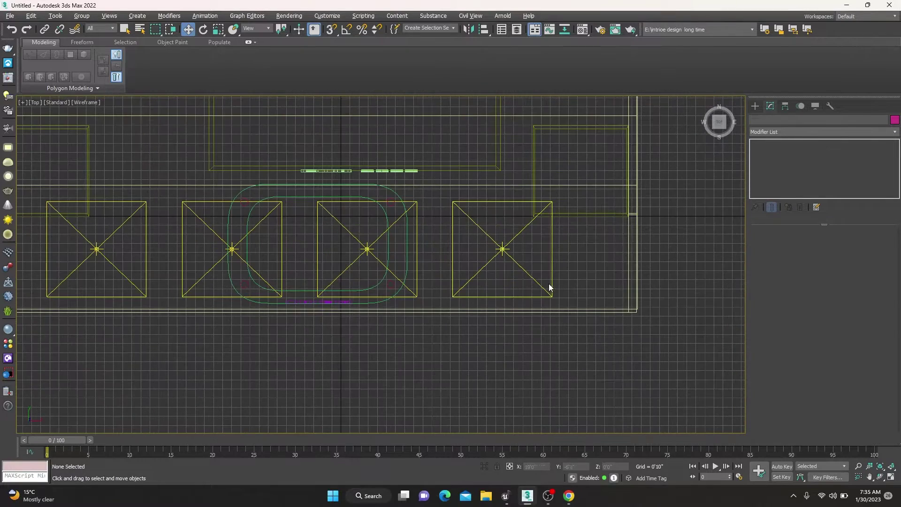
left_click(544, 286)
left_click_drag(537, 258, 568, 258)
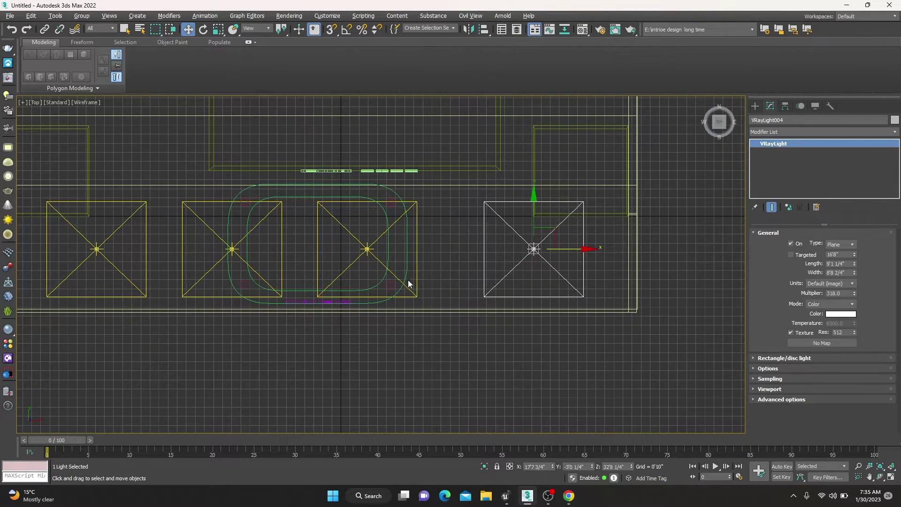
left_click_drag(419, 253, 428, 253)
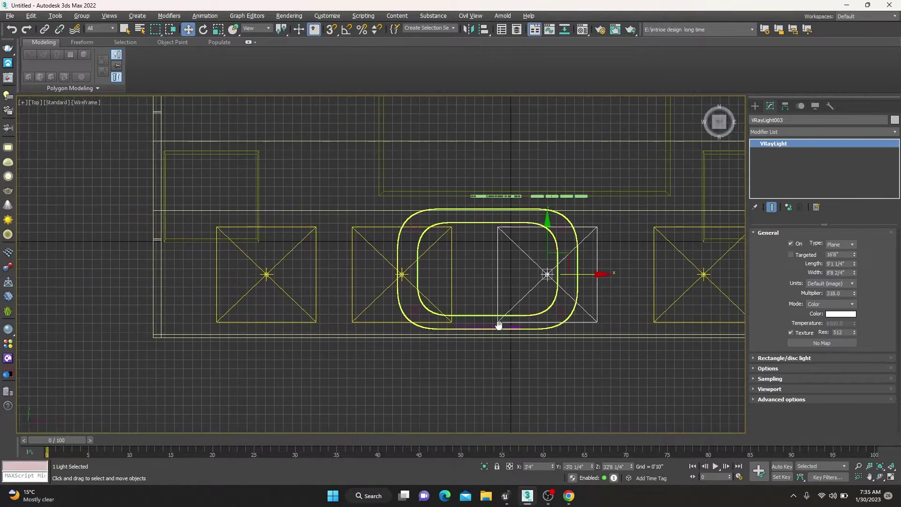
scroll(423, 319, "down", 4)
scroll(422, 319, "up", 3)
key("alt+w")
key("alt+w")
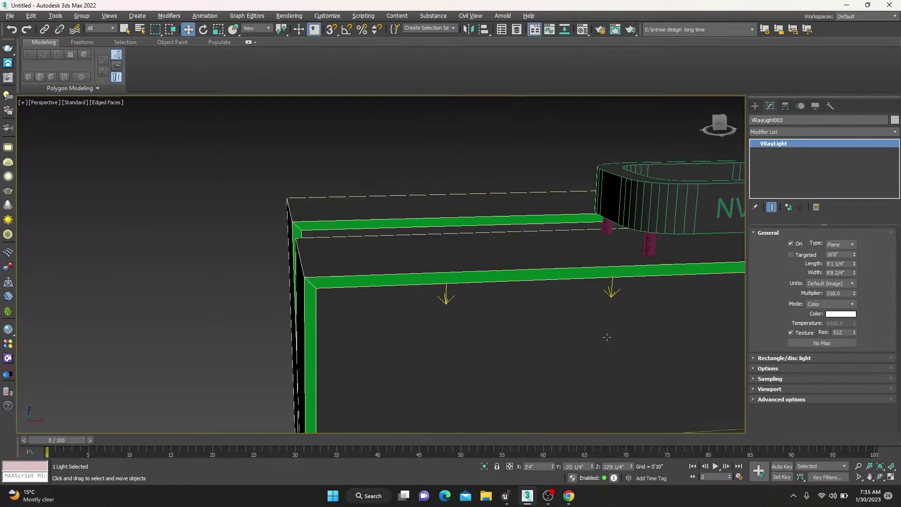
middle_click_drag(587, 348, 610, 350, "alt")
key("alt+w")
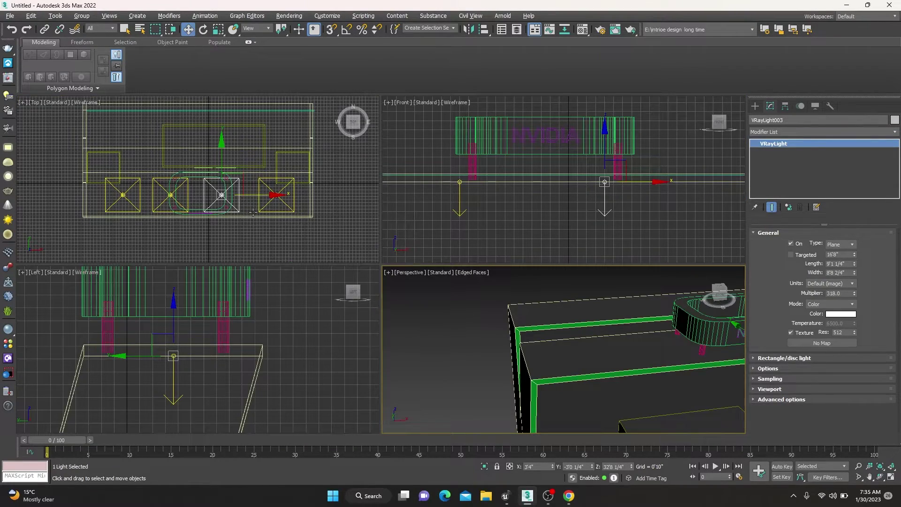
key("alt+w")
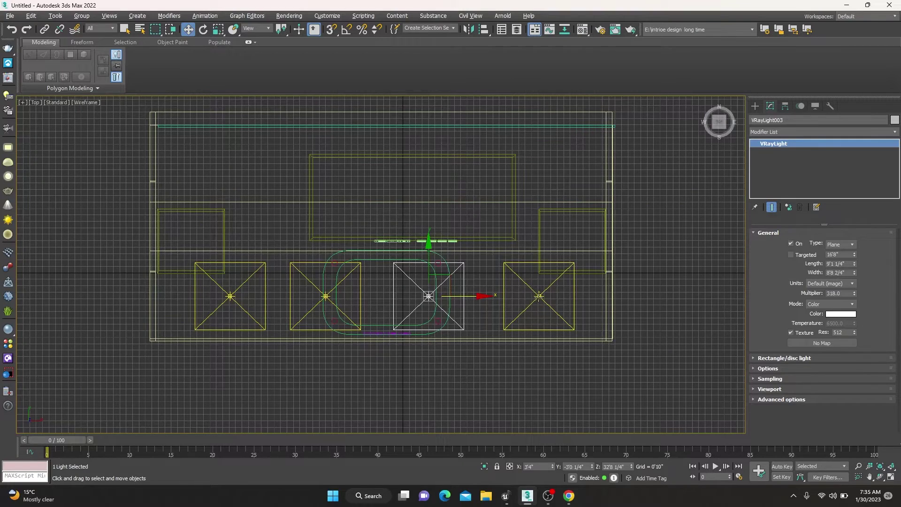
Select all four lights and Shift-drag an instanced second row toward the back.
left_click(530, 299, "ctrl")
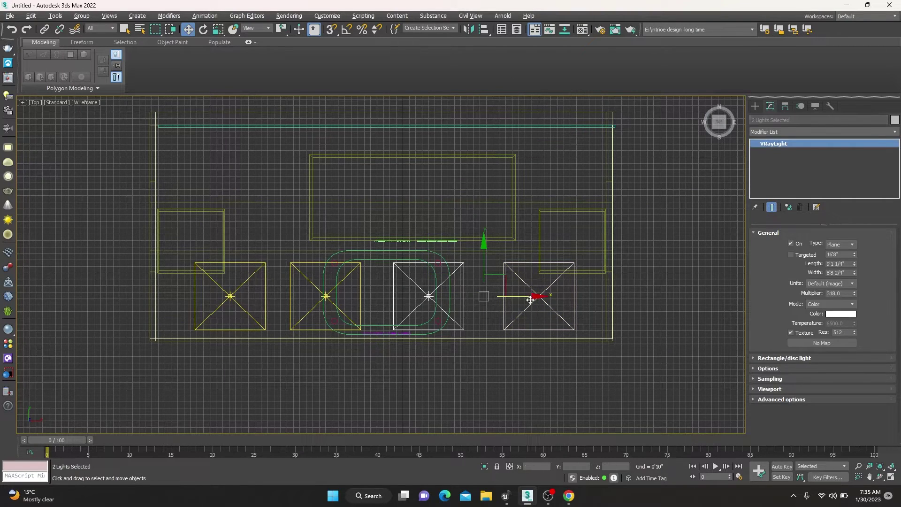
left_click(241, 307, "ctrl")
middle_click_drag(383, 251, 389, 332)
left_click_drag(386, 326, 384, 194, "shift")
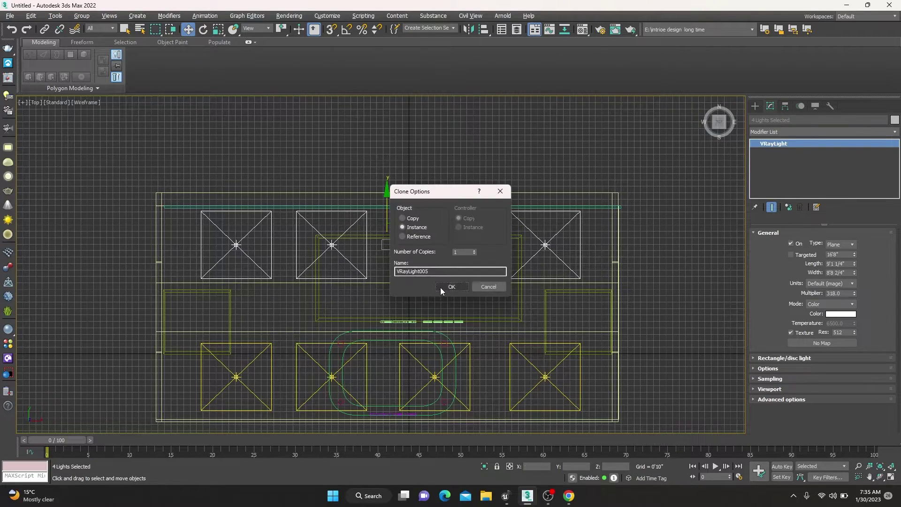
left_click(446, 287)
key("p")
scroll(611, 329, "up", 3)
scroll(611, 329, "down", 2)
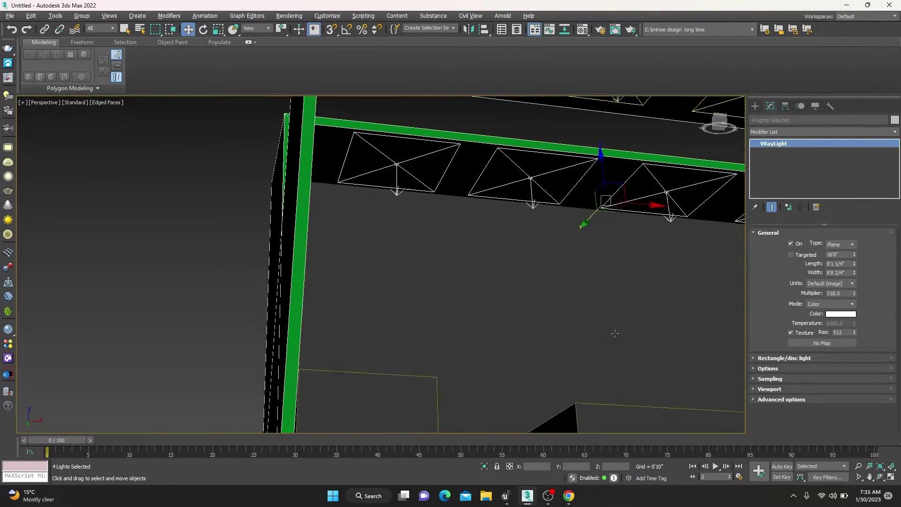
scroll(613, 331, "down", 4)
scroll(613, 331, "down", 4)
Copy the NVIDIA sign text down onto the RTX 3090 counter box.
left_click(630, 400)
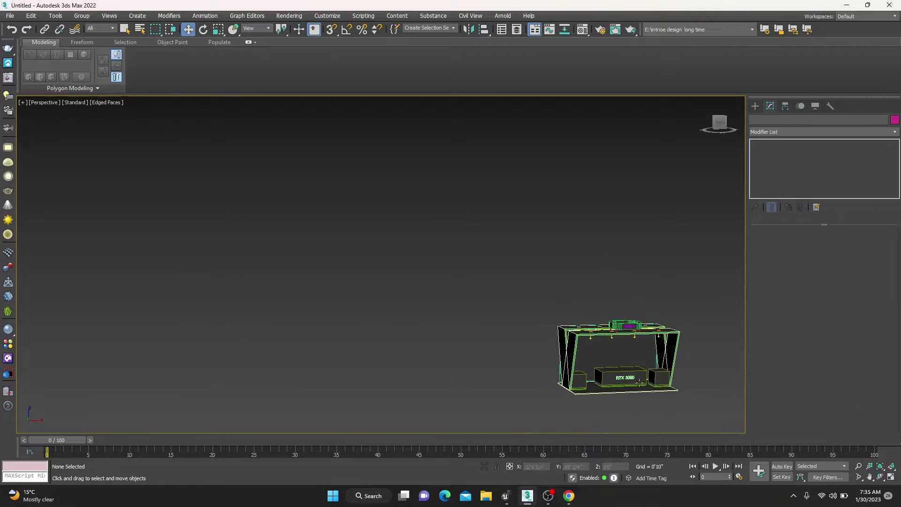
scroll(644, 366, "up", 5)
left_click(588, 188)
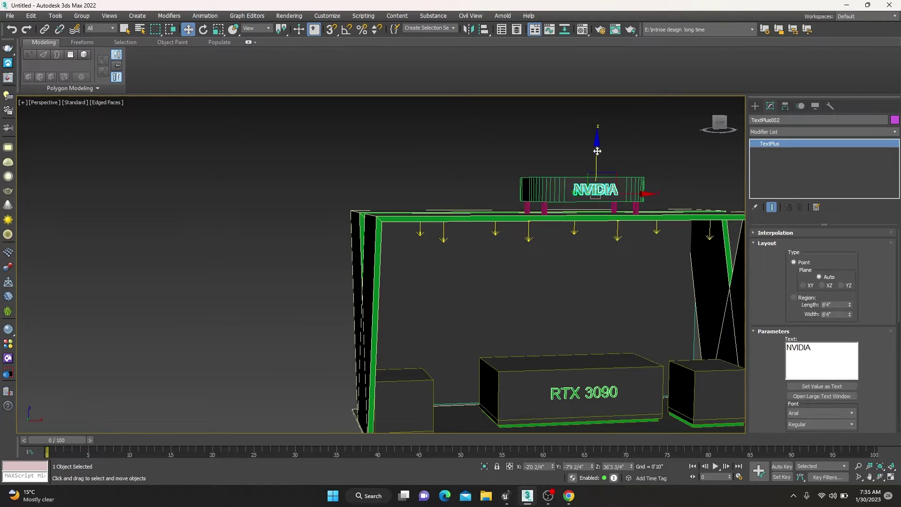
left_click_drag(613, 239, 621, 333, "shift")
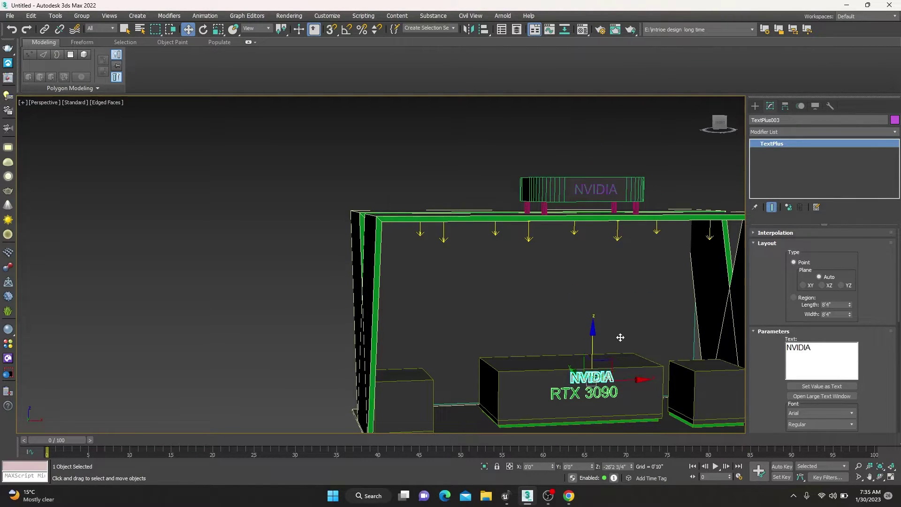
left_click(446, 284)
Position the NVIDIA copy centred just above the RTX 3090 line.
scroll(605, 399, "up", 3)
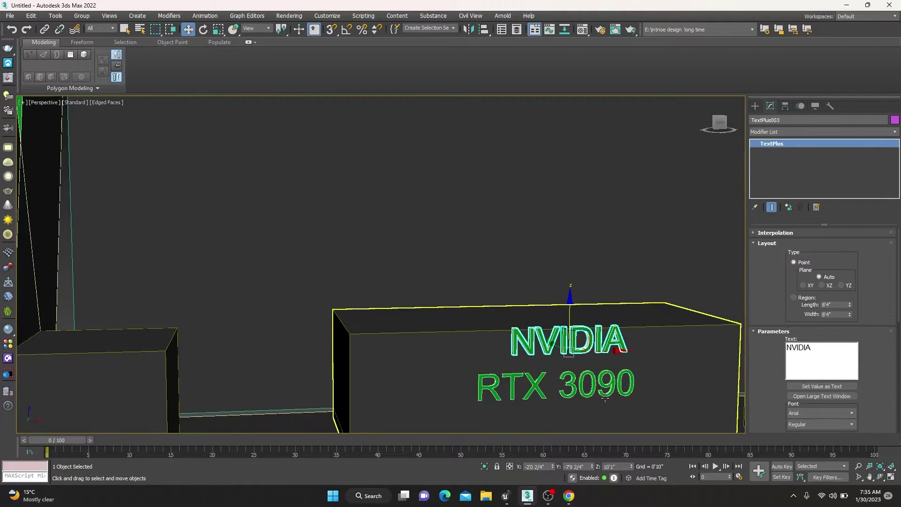
scroll(605, 399, "up", 4)
scroll(605, 399, "up", 2)
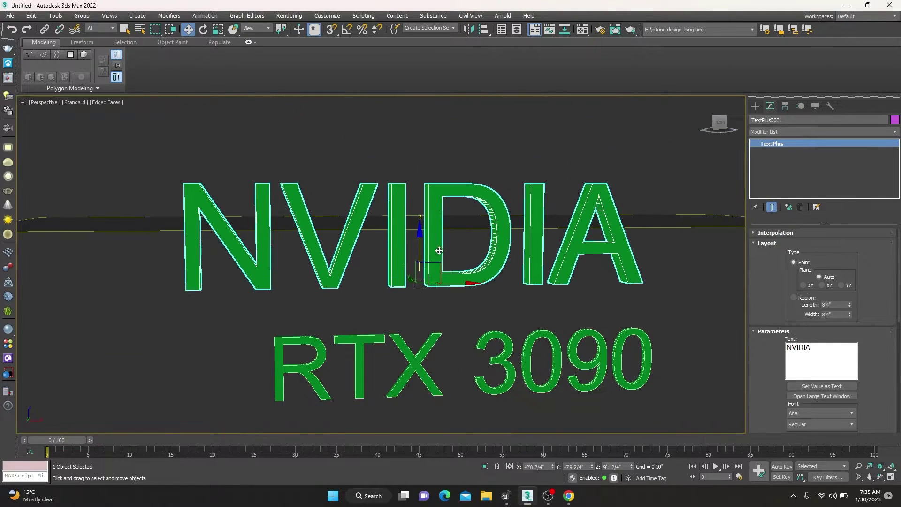
middle_click_drag(439, 250, 400, 247, "alt")
left_click_drag(399, 246, 130, 63)
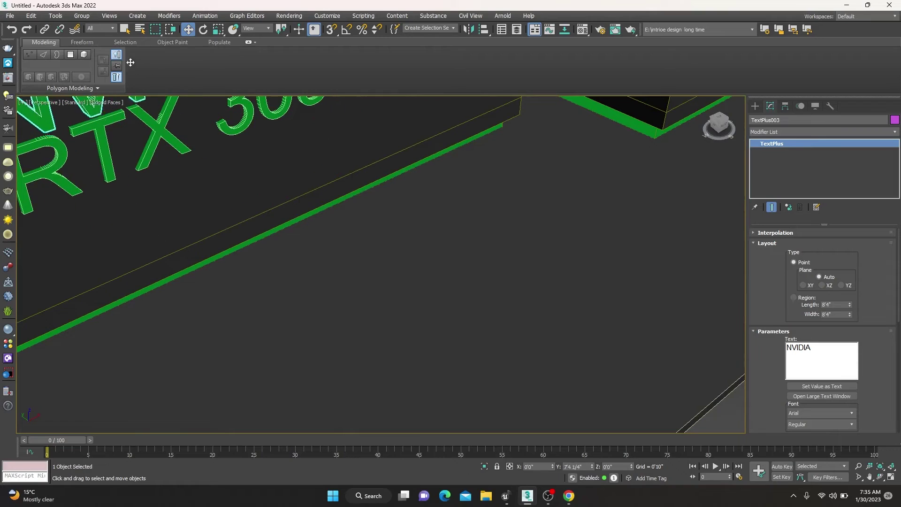
scroll(208, 190, "down", 5)
mouse_move(461, 258)
left_mouse_down()
mouse_move(368, 253)
mouse_move(282, 176)
mouse_move(308, 217)
left_mouse_up()
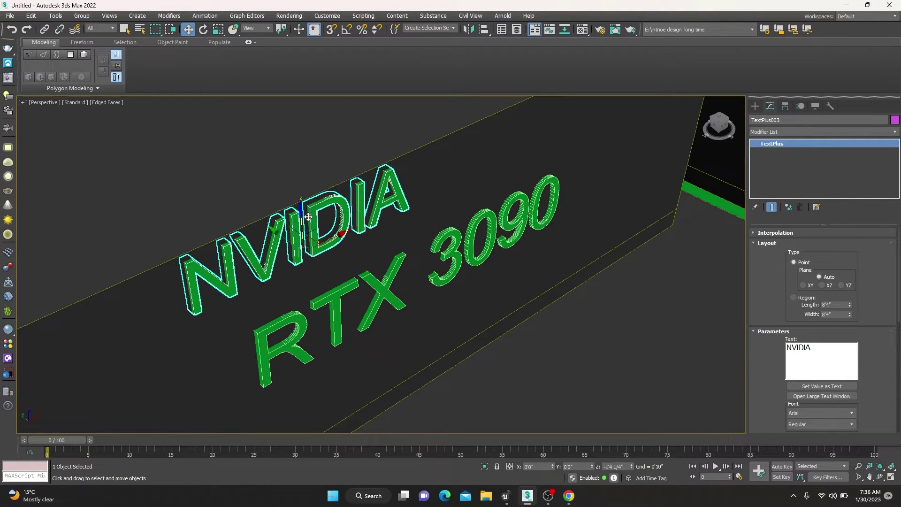
middle_click_drag(281, 239, 327, 255, "alt")
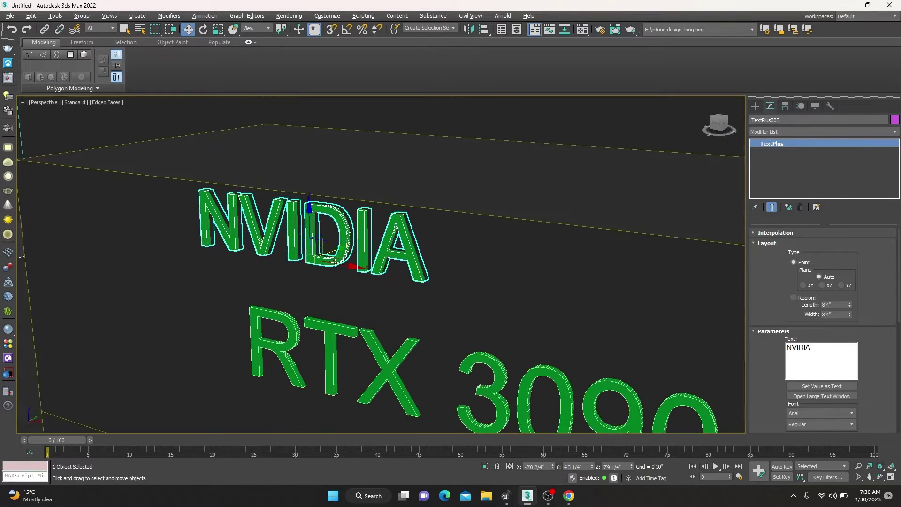
left_click_drag(344, 259, 467, 253)
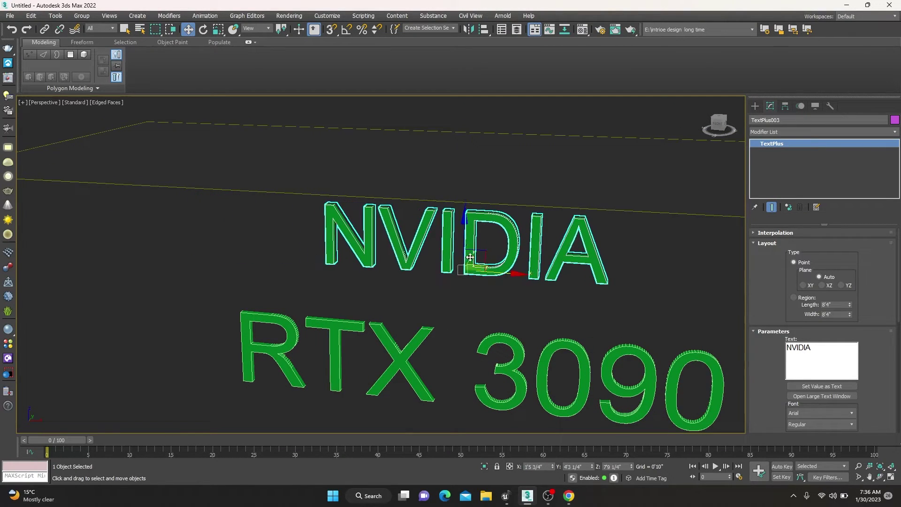
scroll(466, 252, "down", 5)
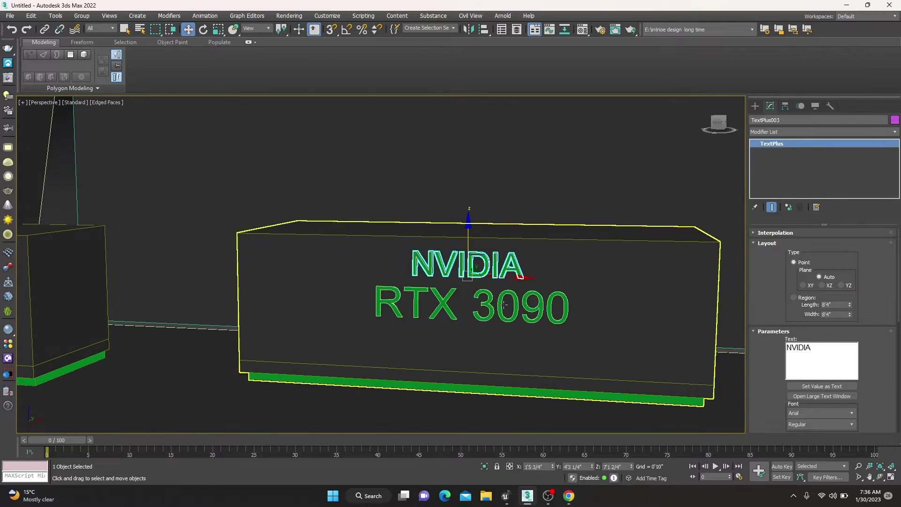
Deselect the text and orbit around the booth to check the placement.
left_click(469, 242, "ctrl")
scroll(468, 241, "down", 2)
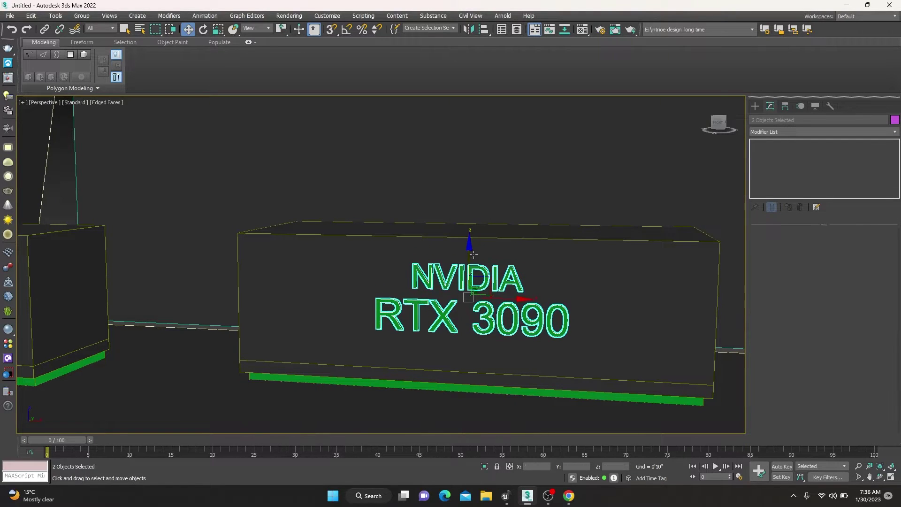
scroll(471, 245, "down", 5)
key("ctrl+d")
scroll(488, 278, "up", 3)
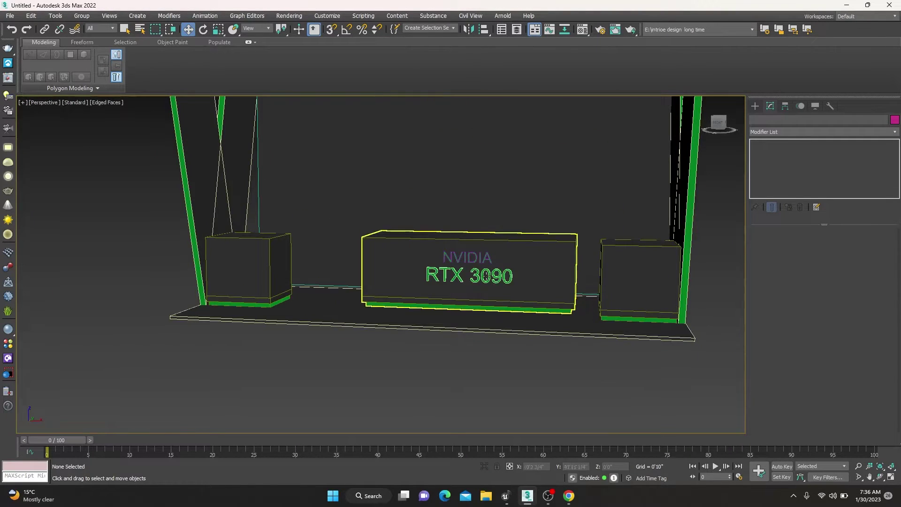
middle_click_drag(523, 334, 556, 323, "alt")
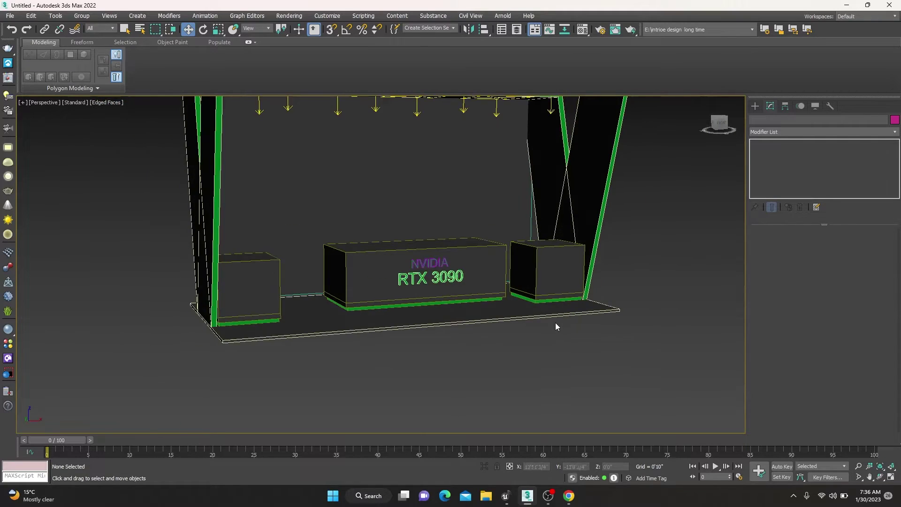
scroll(556, 323, "up", 3)
scroll(546, 256, "up", 2)
scroll(390, 286, "down", 4)
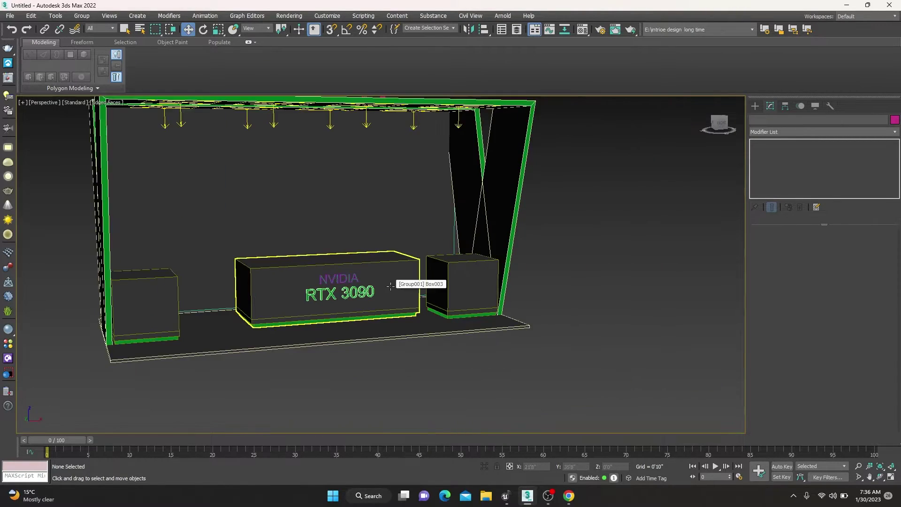
mouse_move(402, 313)
middle_mouse_down("alt")
mouse_move(415, 301)
mouse_move(322, 262)
middle_mouse_up("alt")
scroll(415, 301, "down", 3)
Place a VRayPhysicalCamera in the maximized Top view, aimed at the booth.
key("alt+w")
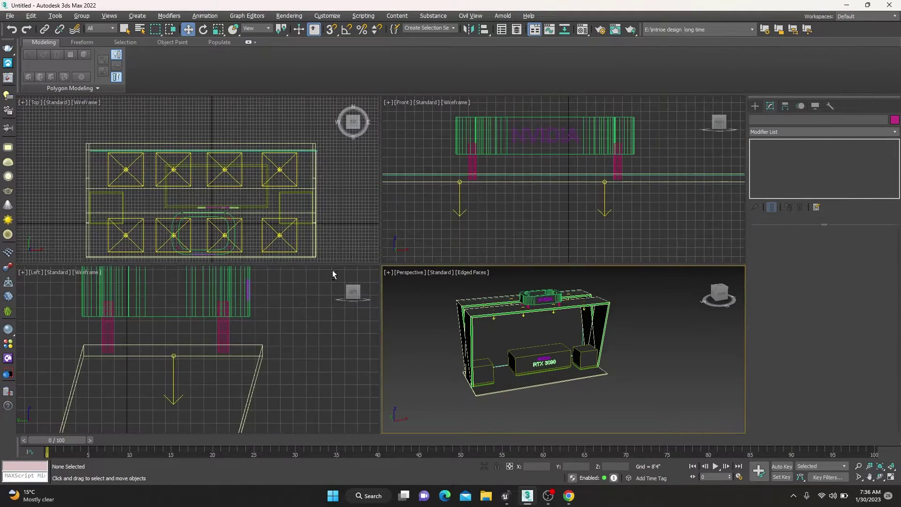
left_click(300, 187)
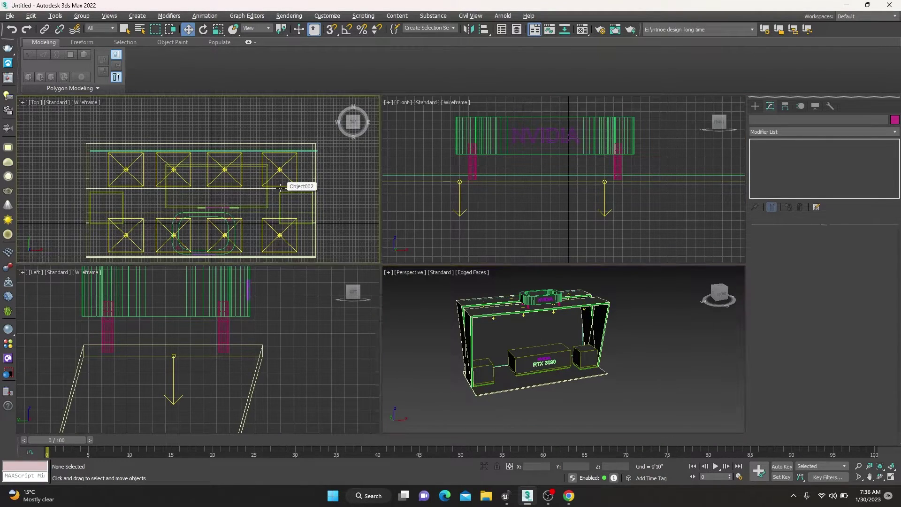
key("alt+w")
left_click(755, 107)
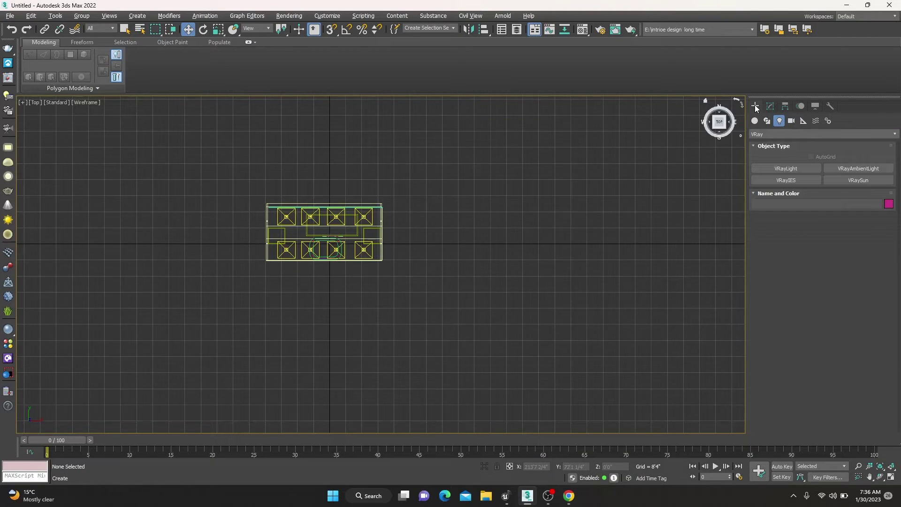
left_click(792, 121)
left_click(772, 153)
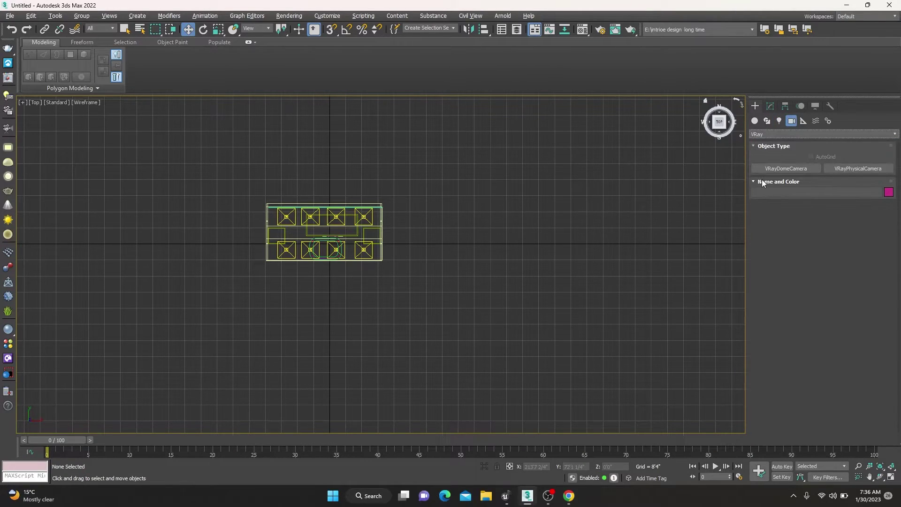
left_click(844, 172)
scroll(386, 311, "down", 2)
left_click_drag(275, 354, 293, 329)
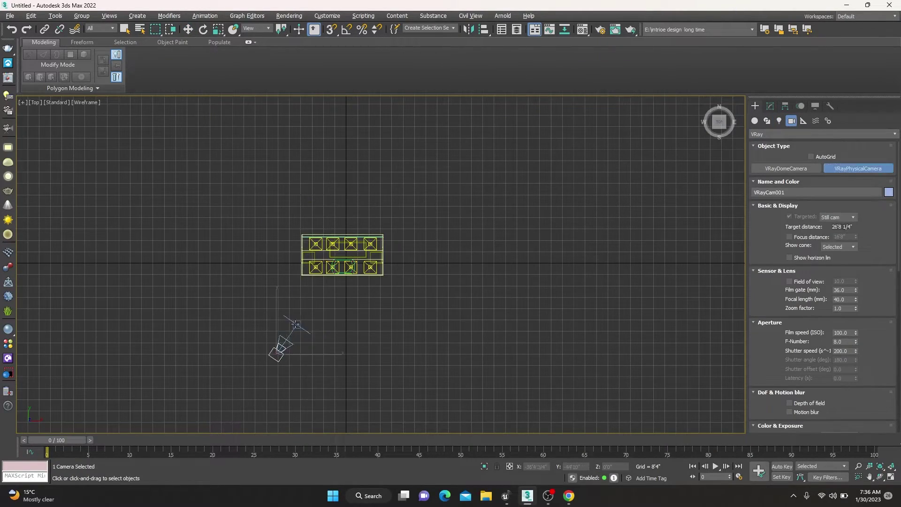
Frame the booth front-on through the camera, pulling back to include the upper NVIDIA sign.
key("alt+w")
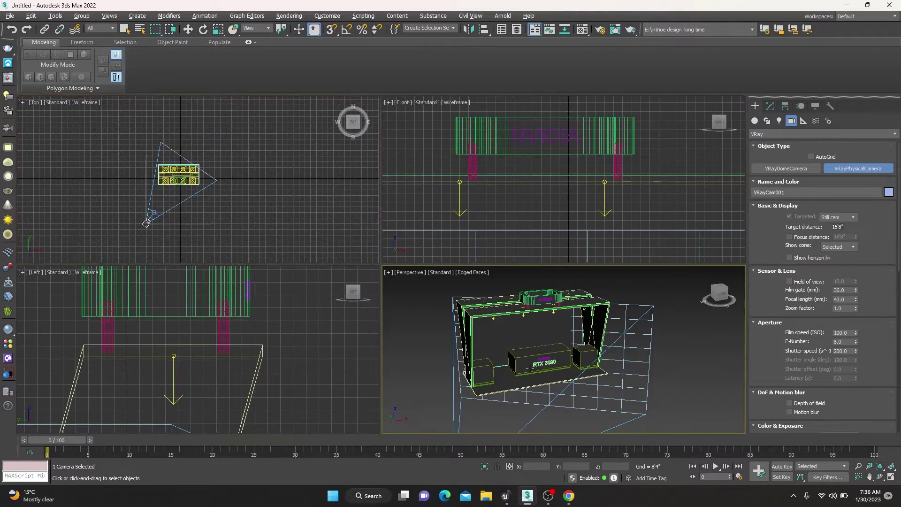
key("c")
key("alt+w")
mouse_move(506, 270)
middle_mouse_down()
mouse_move(509, 316)
mouse_move(461, 308)
mouse_move(460, 181)
mouse_move(467, 214)
mouse_move(586, 169)
mouse_move(587, 155)
mouse_move(578, 332)
mouse_move(582, 324)
middle_mouse_up()
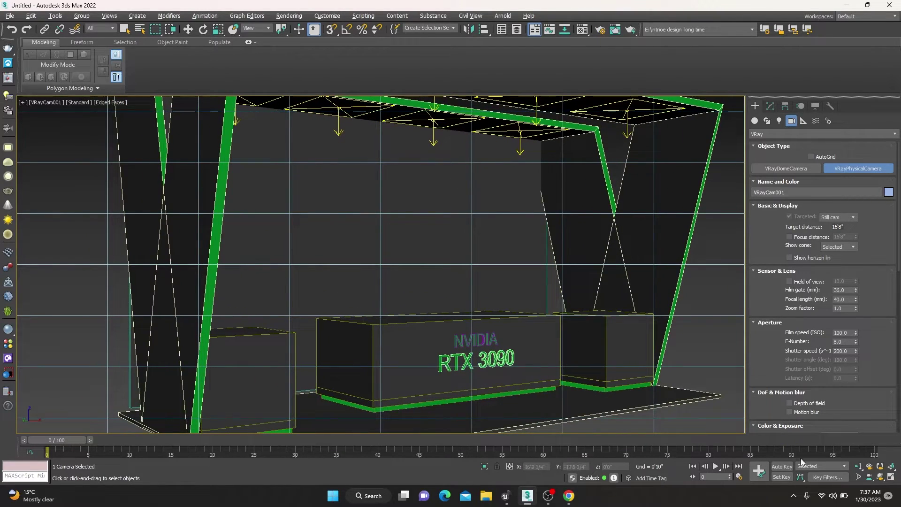
left_click(858, 467)
mouse_move(455, 291)
middle_mouse_down()
mouse_move(429, 283)
mouse_move(455, 299)
middle_mouse_up()
mouse_move(455, 299)
left_mouse_down()
mouse_move(475, 288)
mouse_move(483, 294)
mouse_move(431, 262)
mouse_move(448, 280)
mouse_move(436, 238)
mouse_move(514, 271)
left_mouse_up()
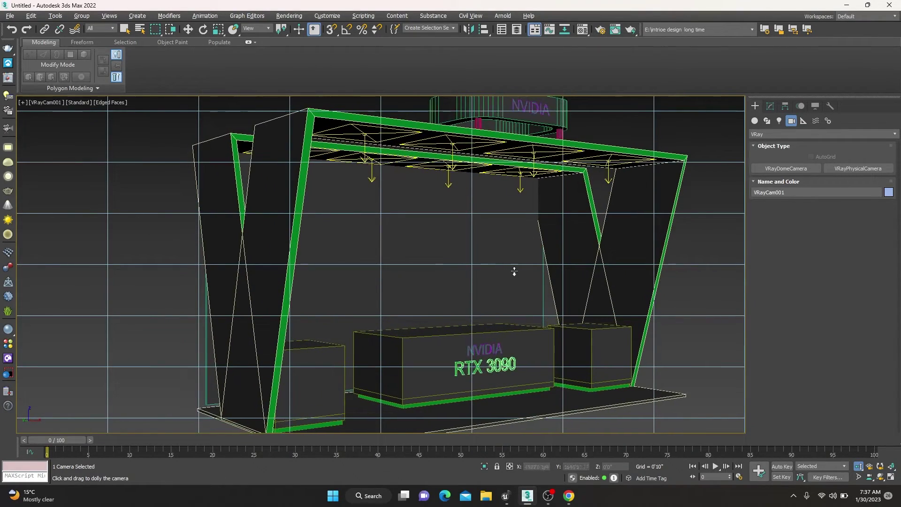
key("w")
key("alt+w")
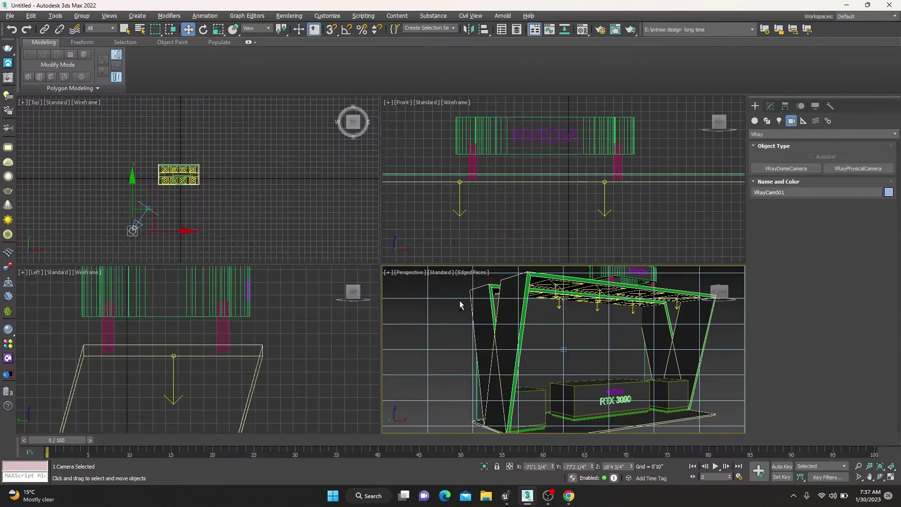
middle_click(227, 215)
key("alt+w")
left_click(773, 106)
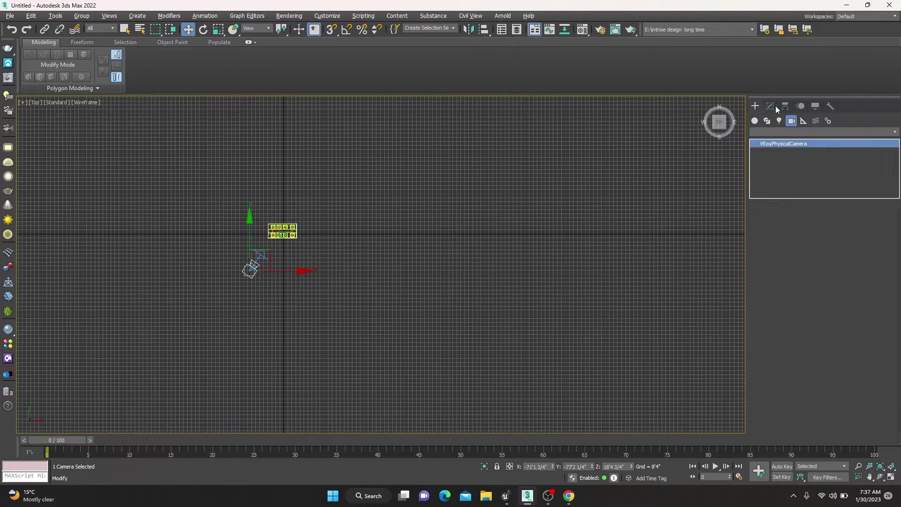
key("c")
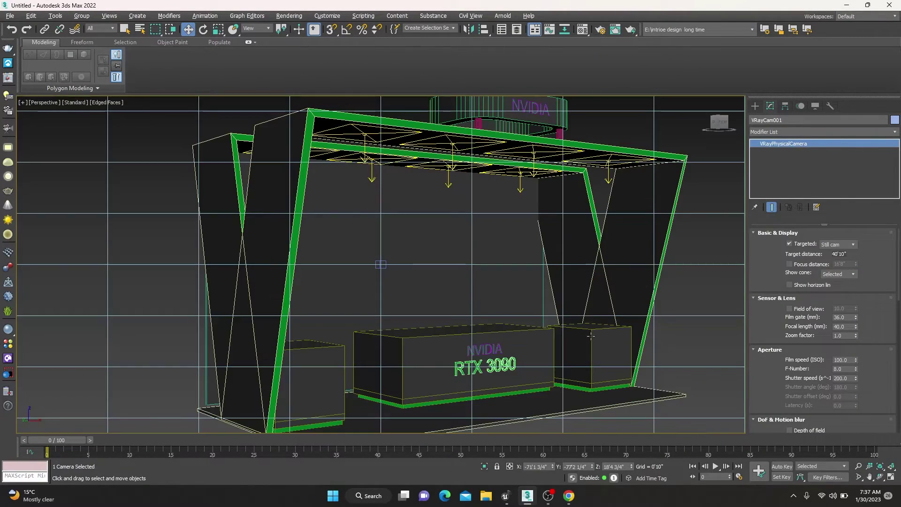
left_click(631, 30)
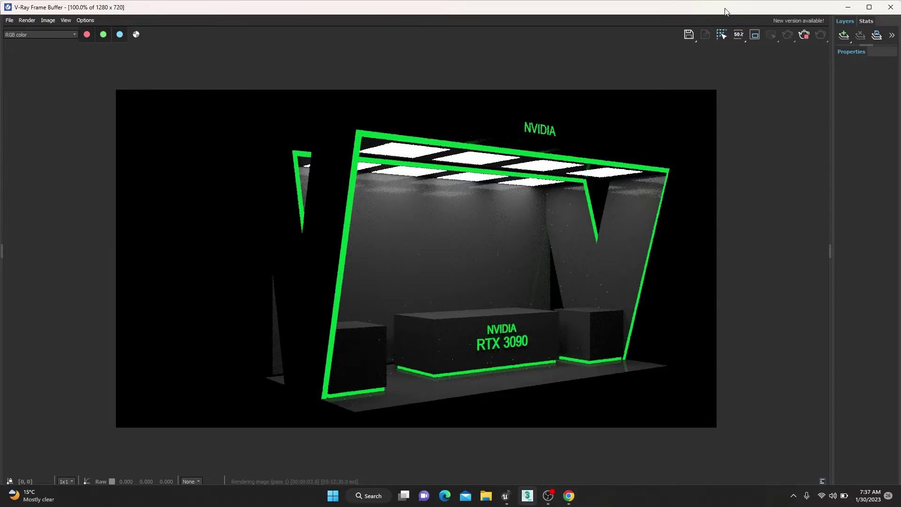
left_click(885, 10)
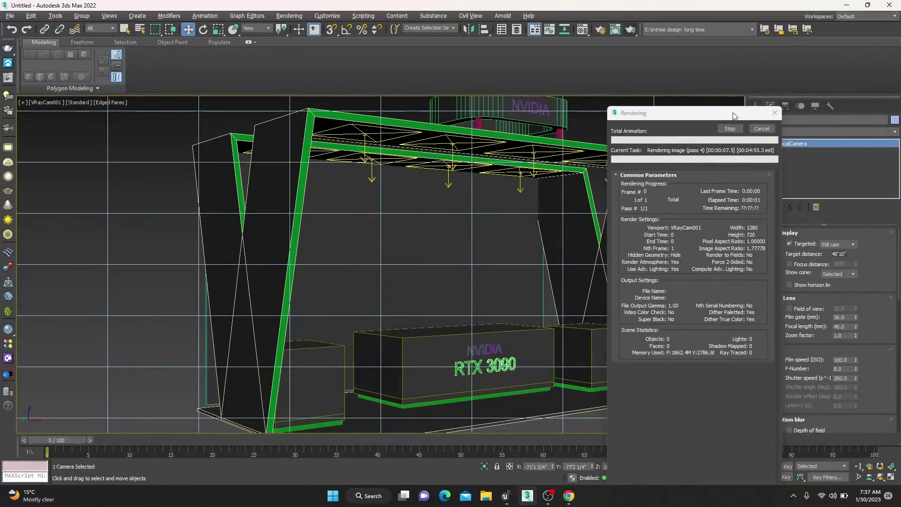
left_click(750, 129)
key("p")
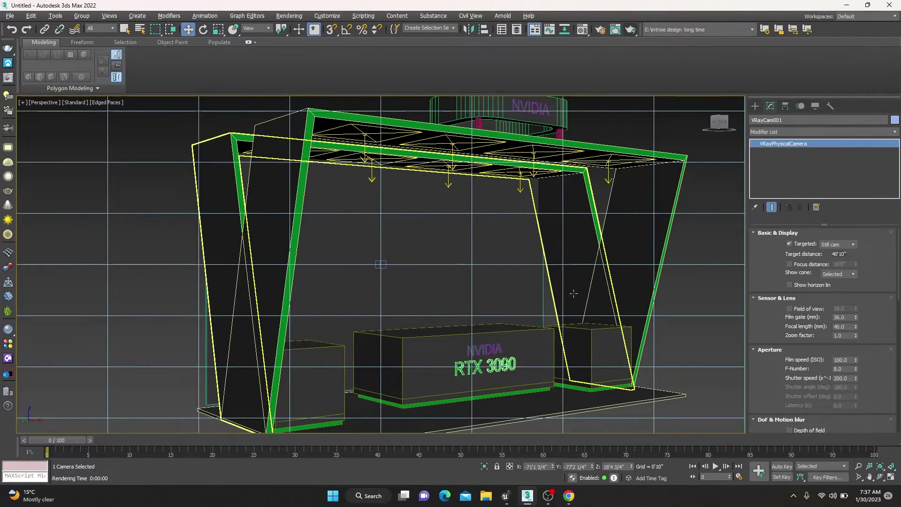
scroll(574, 292, "down", 5)
left_click(610, 342)
Ungroup the RTX 3090 counter and select its top face in Polygon mode.
middle_click_drag(608, 339, 584, 288, "alt")
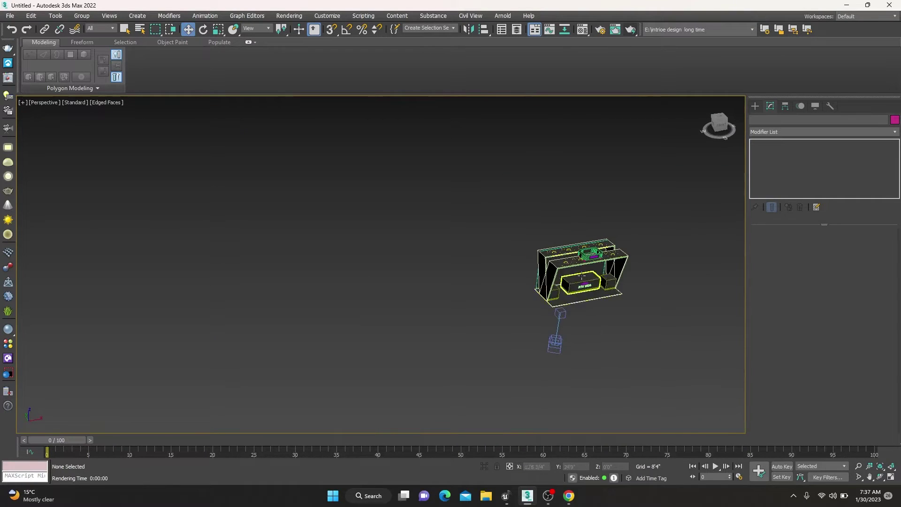
scroll(584, 289, "up", 5)
left_click(585, 288)
right_click(593, 309)
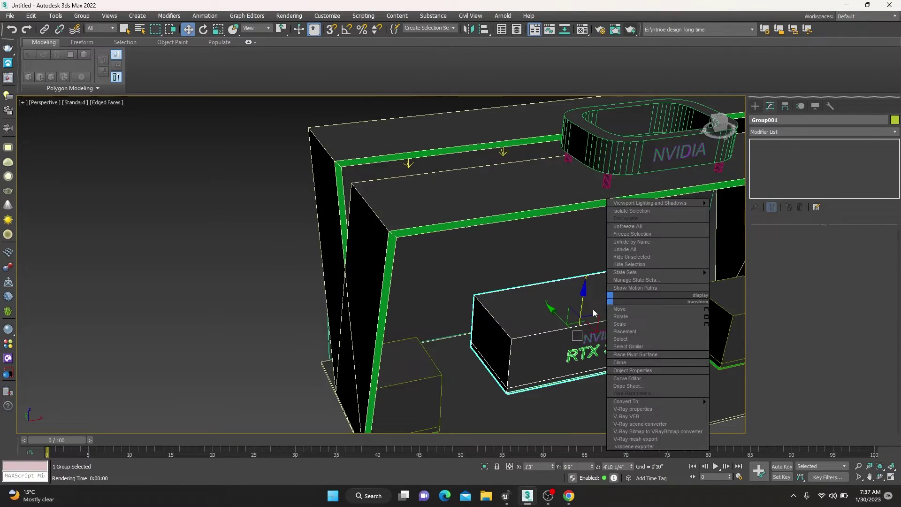
left_click(81, 16)
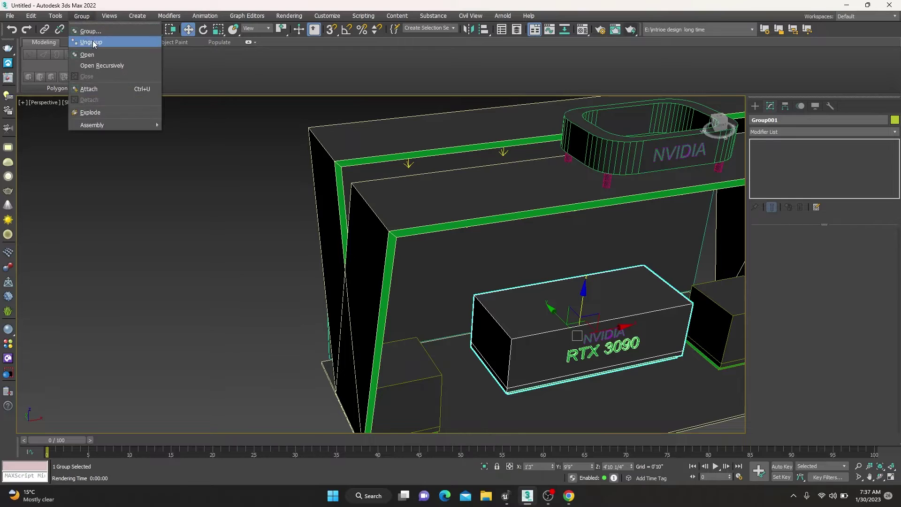
left_click(92, 40)
left_click(206, 235)
left_click(610, 301)
key("4")
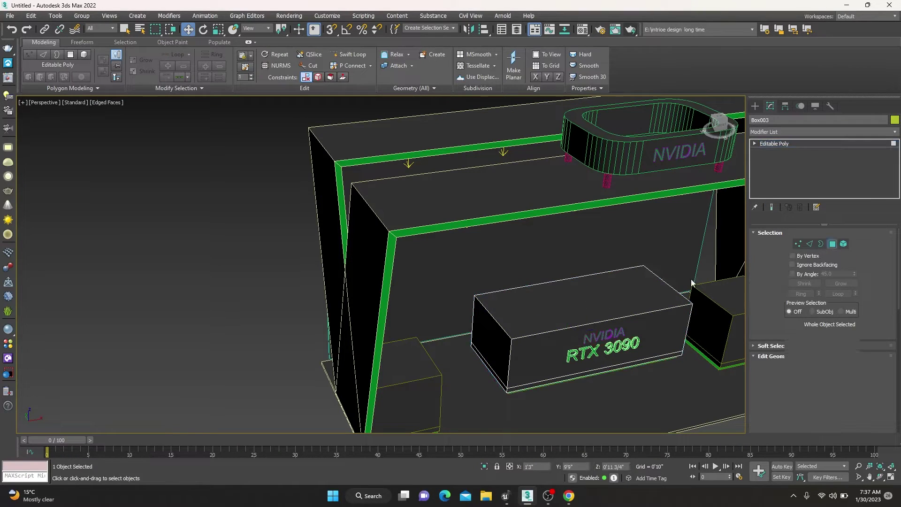
left_click(619, 293)
Create a VRayMtl with a darker diffuse colour and mid-grey reflection.
key("m")
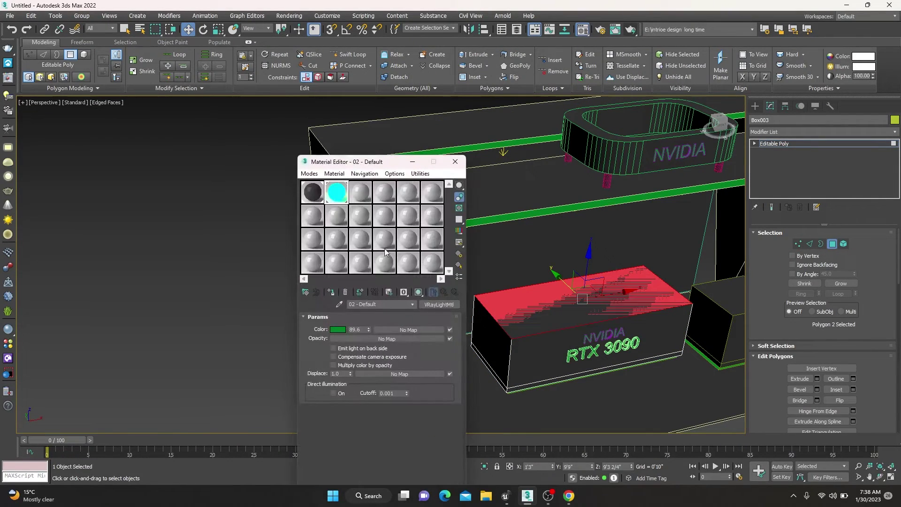
left_click(362, 190)
left_click(452, 307)
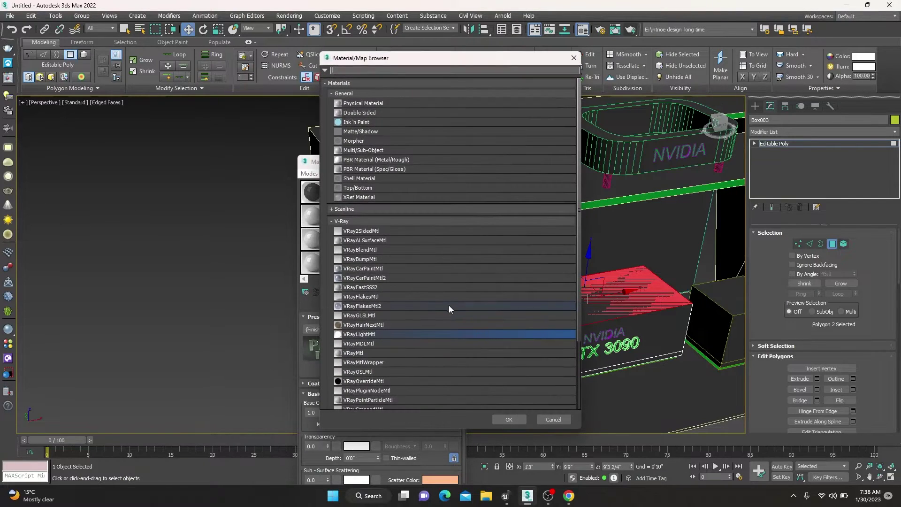
left_click(353, 352)
left_click(509, 419)
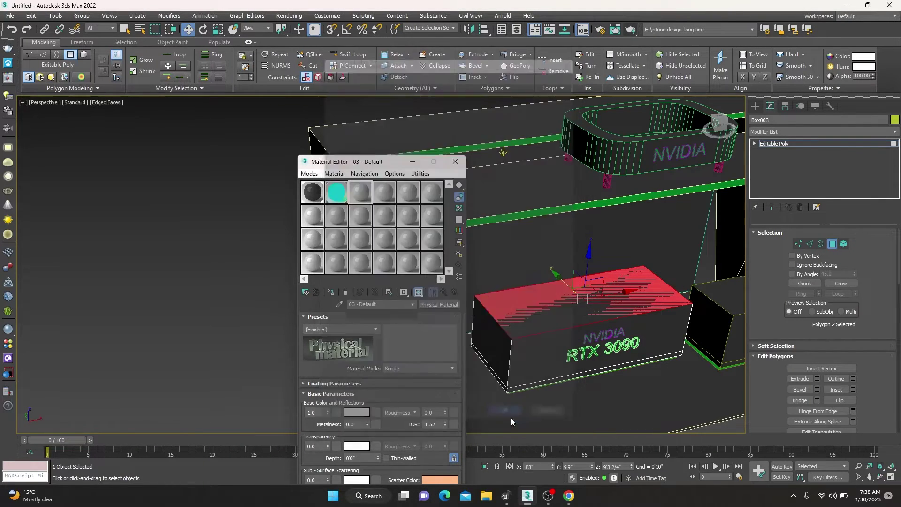
left_click(357, 327)
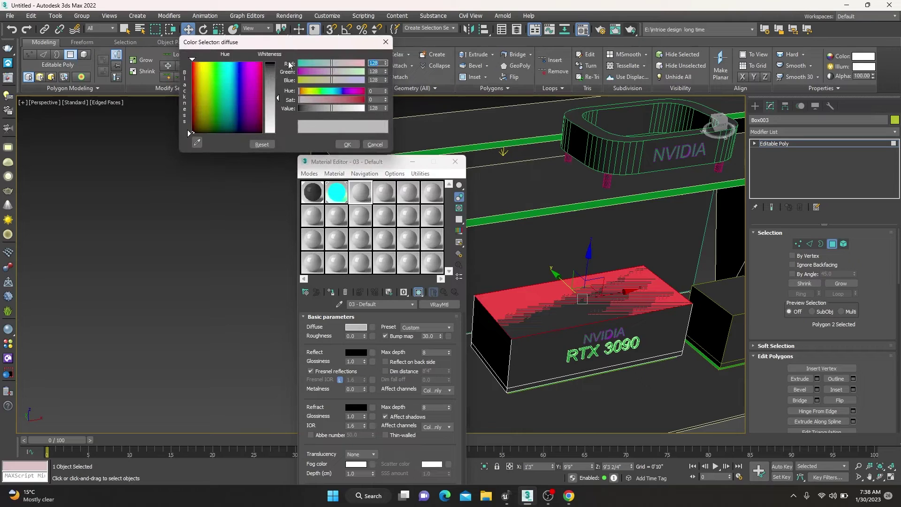
left_click(347, 144)
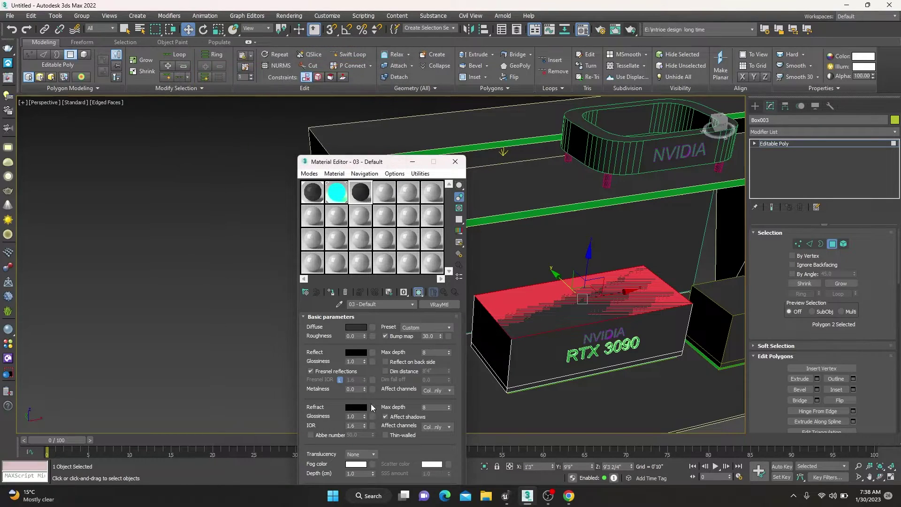
left_click(357, 352)
left_click_drag(270, 105, 274, 97)
left_click(348, 145)
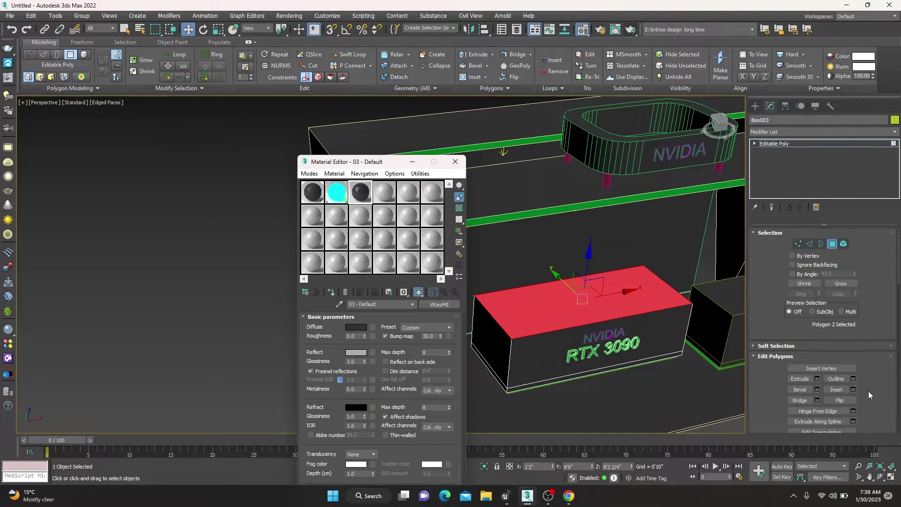
Detach the counter's top face as a separate object and clear the selection.
scroll(869, 390, "down", 1)
scroll(869, 391, "down", 3)
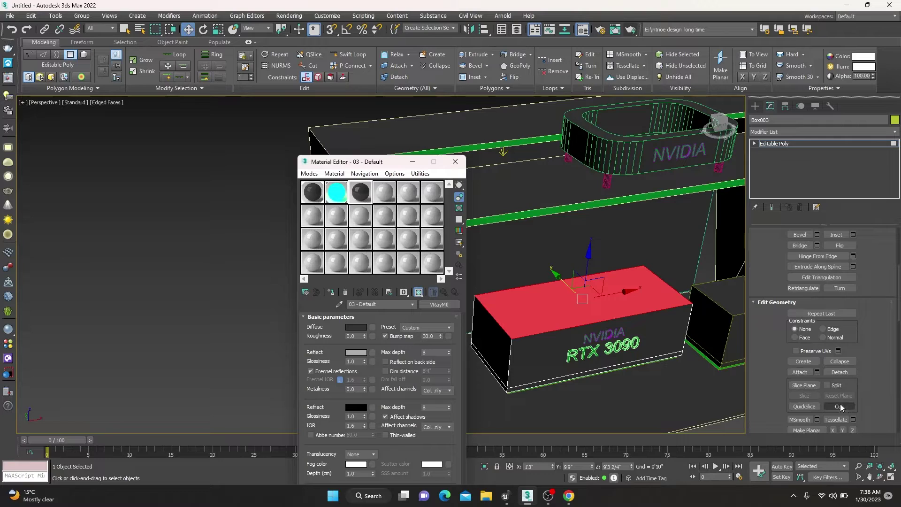
left_click(840, 372)
left_click(485, 252)
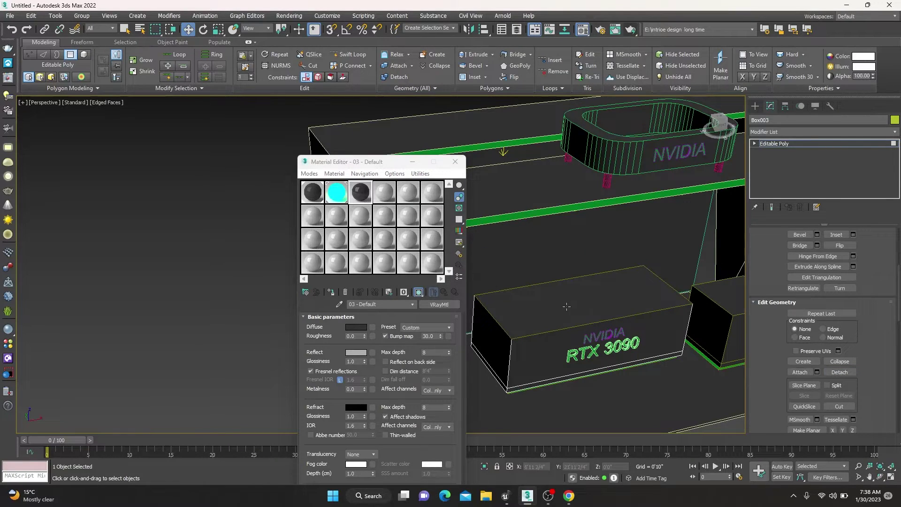
left_click(774, 144)
left_click(585, 297)
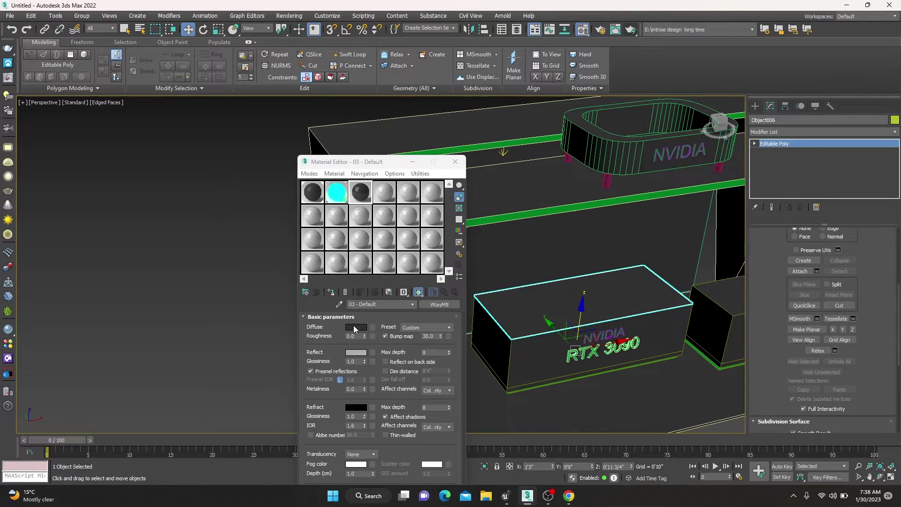
left_click(155, 382)
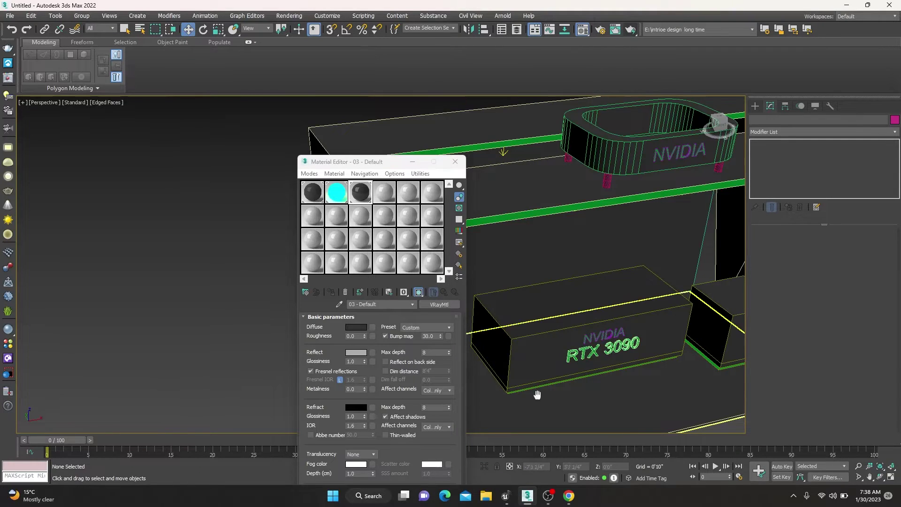
Ungroup the first small cube beside the counter and select its top face.
middle_click_drag(537, 394, 469, 387)
left_click(670, 317)
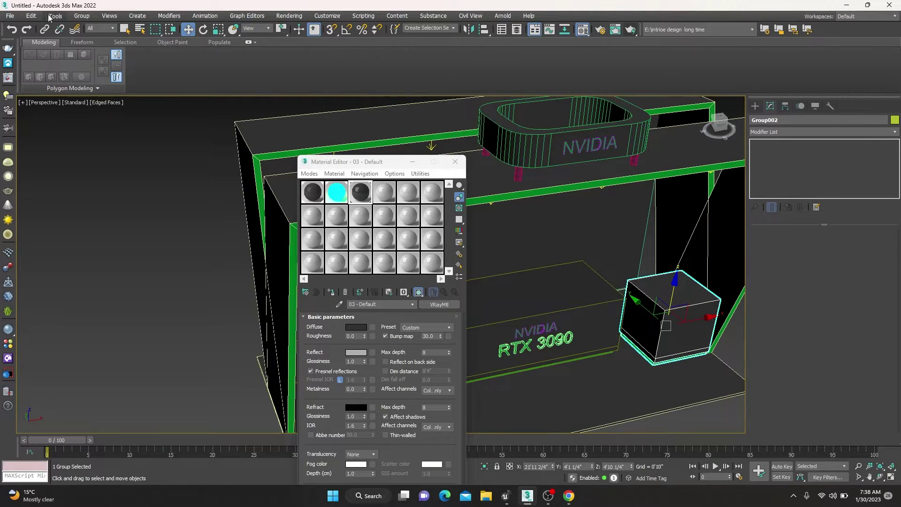
left_click(82, 16)
left_click(87, 41)
left_click(695, 297)
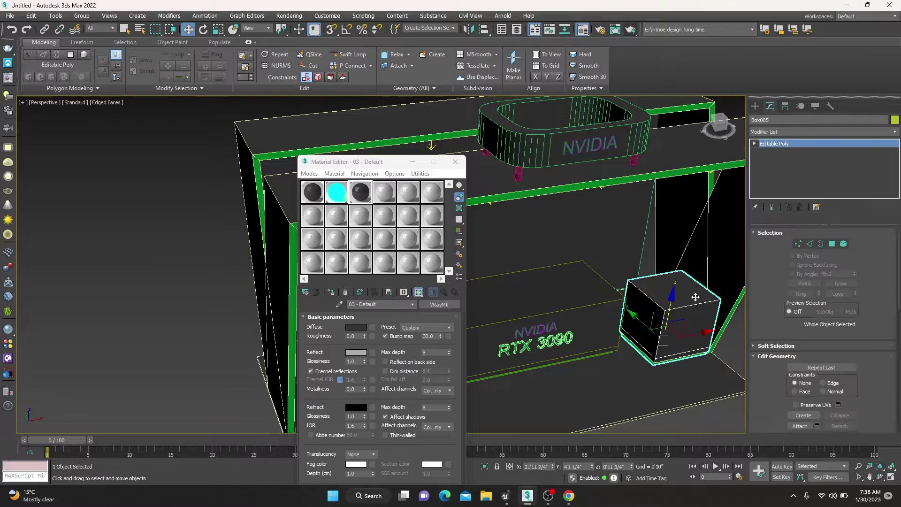
left_click(833, 245)
left_click(676, 291)
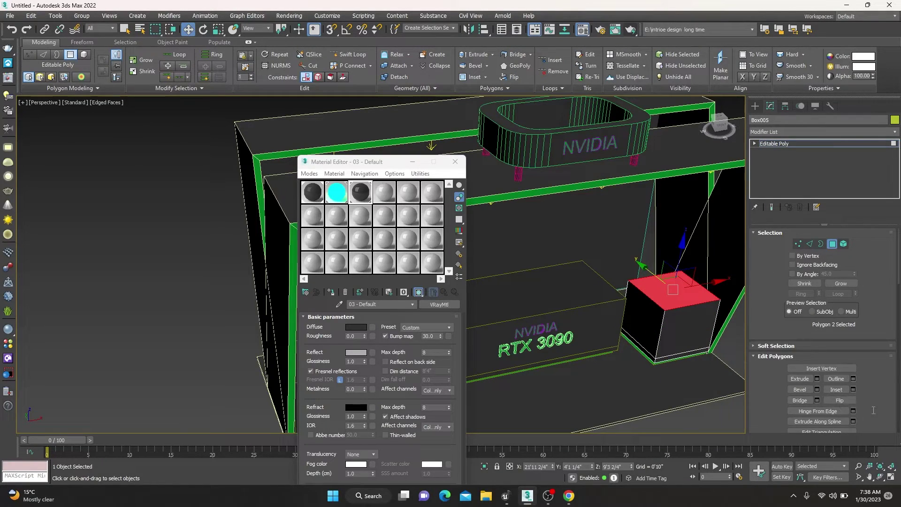
Detach the first cube's top face as a separate object.
scroll(874, 410, "down", 2)
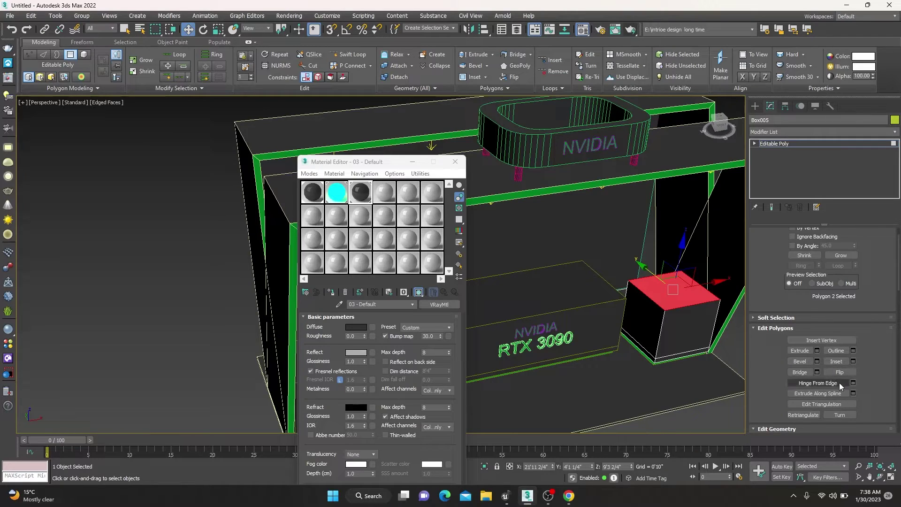
scroll(884, 397, "down", 3)
scroll(864, 367, "down", 4)
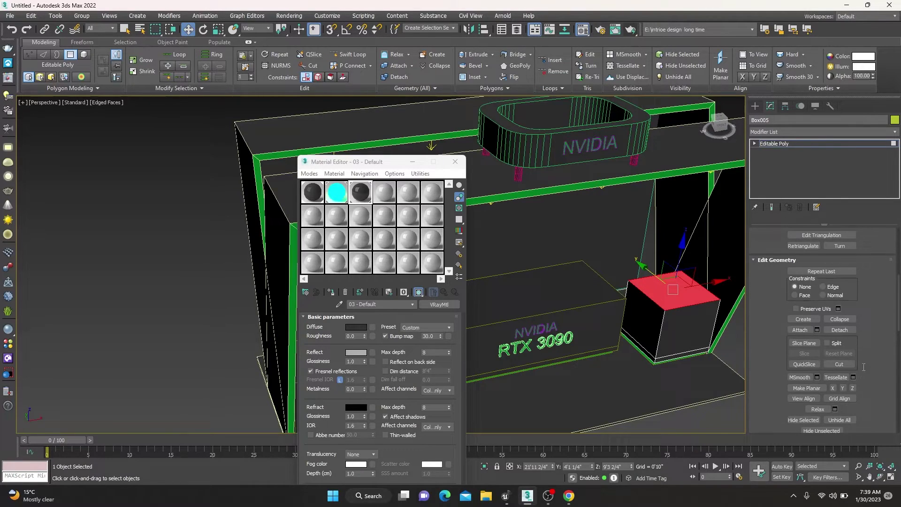
left_click(840, 330)
left_click(475, 256)
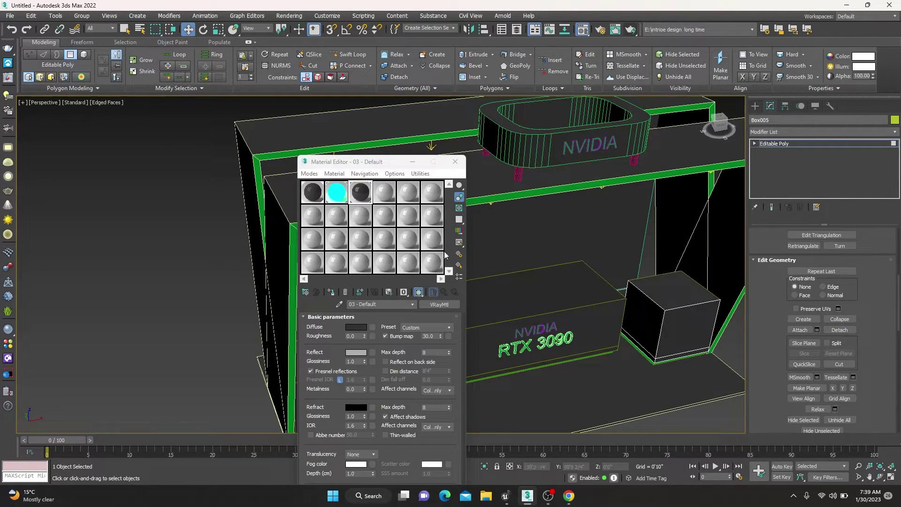
left_click(669, 281)
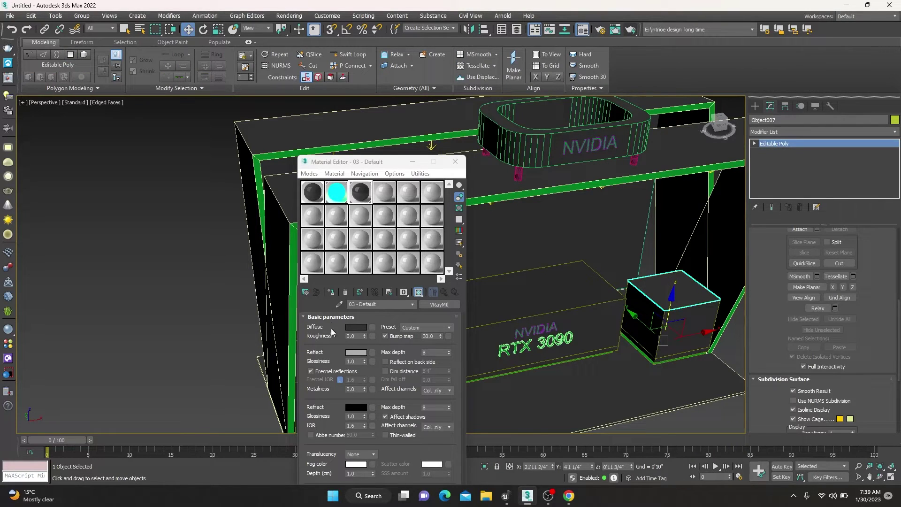
left_click(232, 333)
Ungroup the second cube and select its top face in Polygon mode.
middle_click_drag(232, 333, 422, 305, "alt")
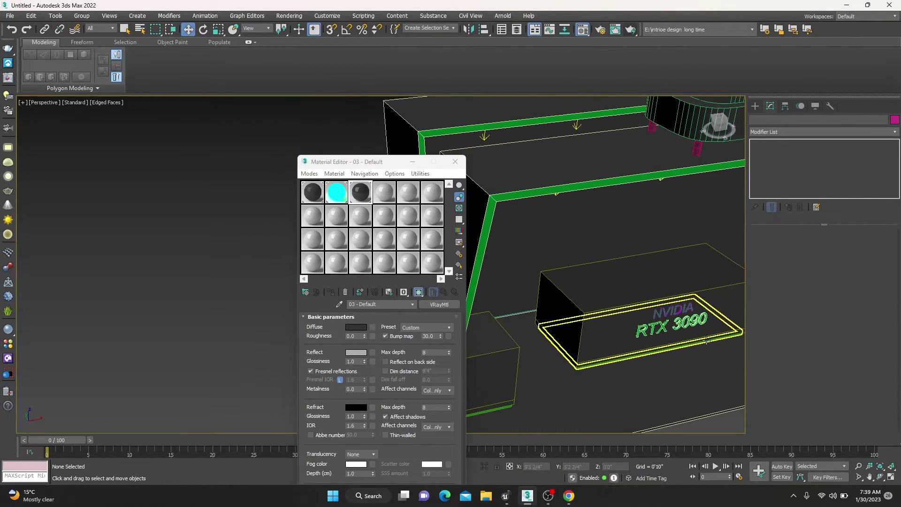
left_click(502, 362)
left_click(83, 19)
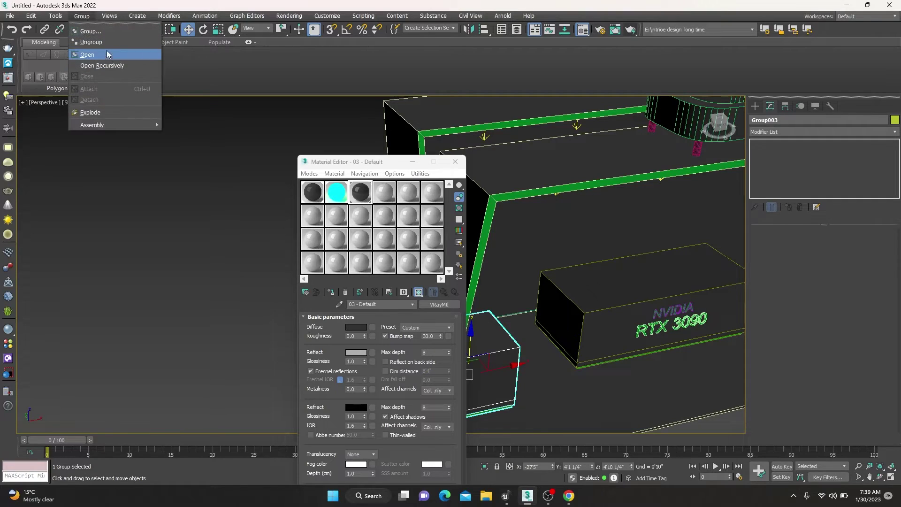
left_click(104, 44)
left_click(487, 359)
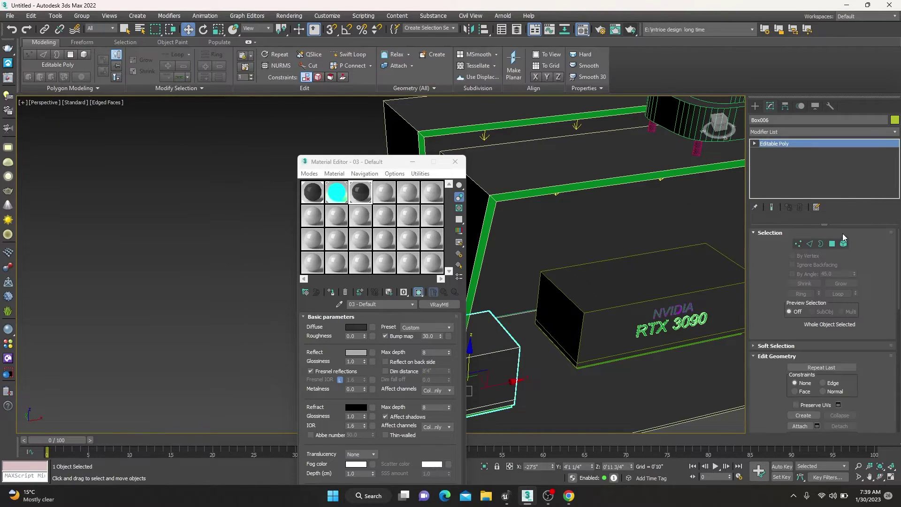
key("4")
left_click(495, 332)
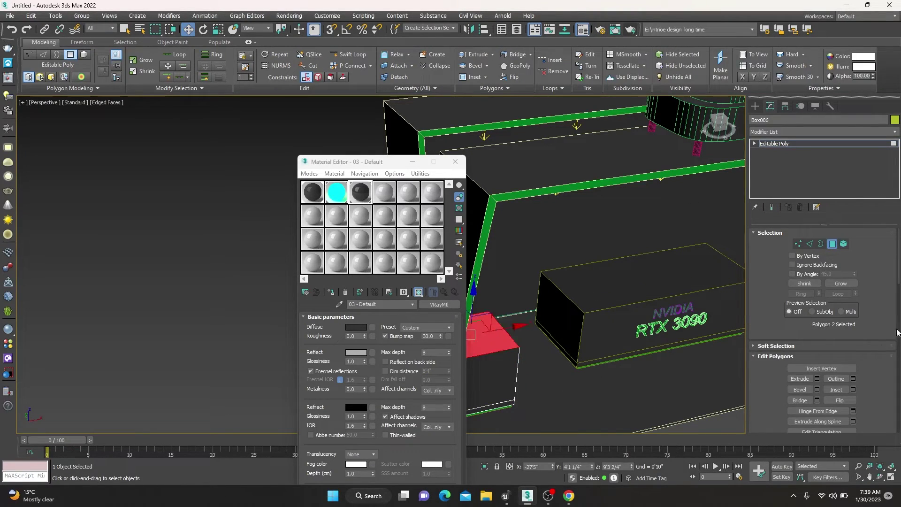
Detach the second cube's top face as a separate object.
scroll(868, 366, "down", 3)
scroll(868, 366, "down", 3)
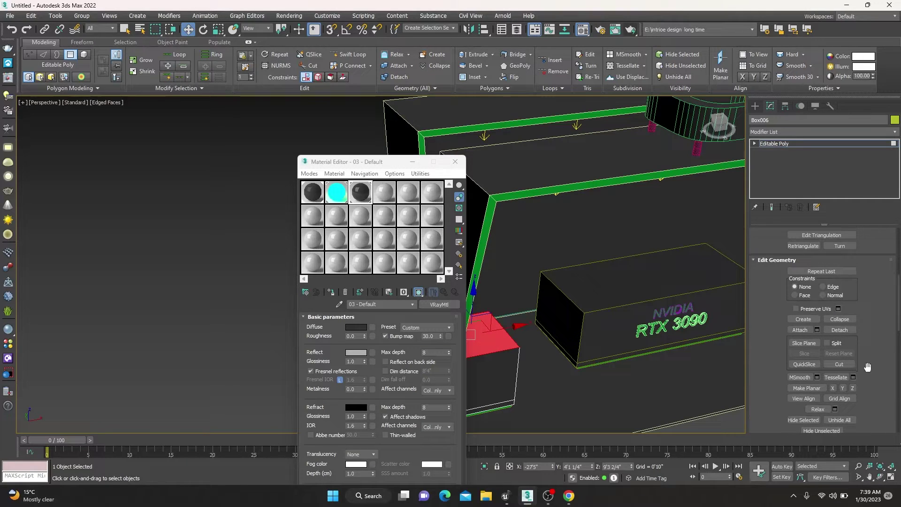
left_click(854, 330)
left_click(482, 252)
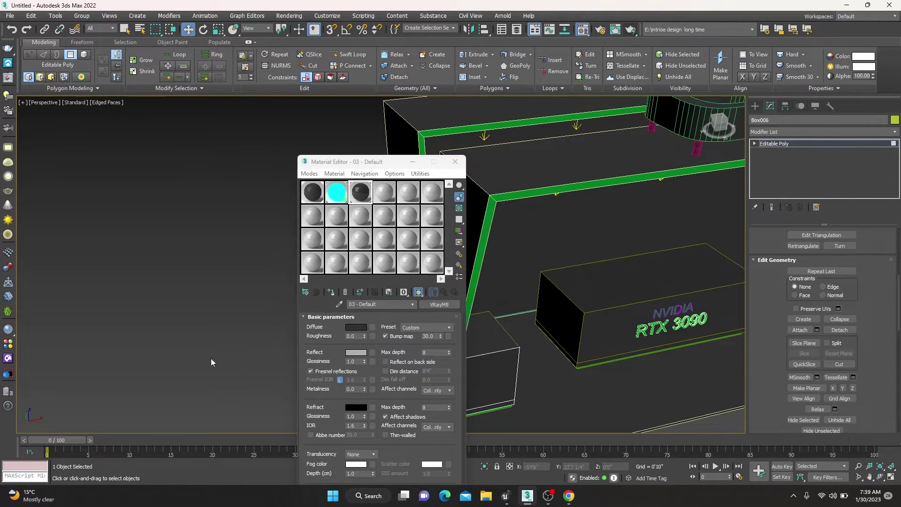
left_click(795, 143)
left_click(503, 329)
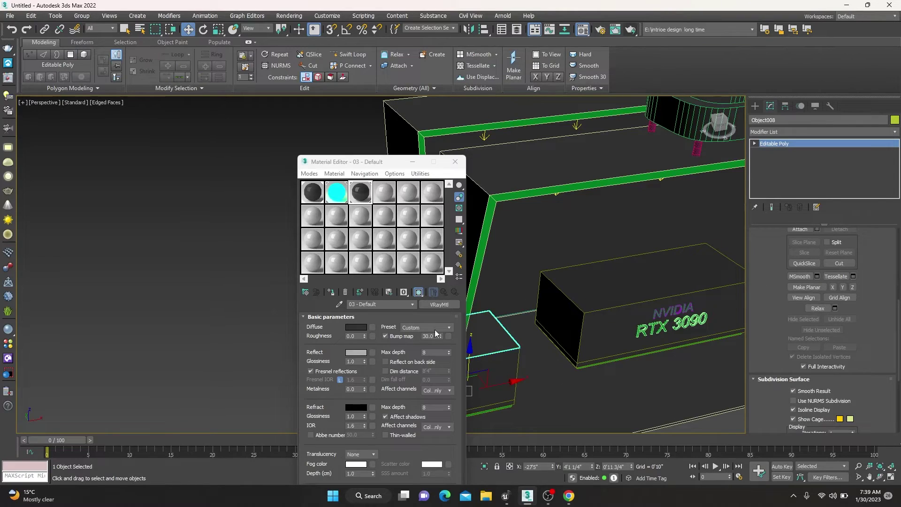
Close the Material Editor, clear the selection and maximize the Top view.
left_click(455, 161)
scroll(252, 265, "down", 3)
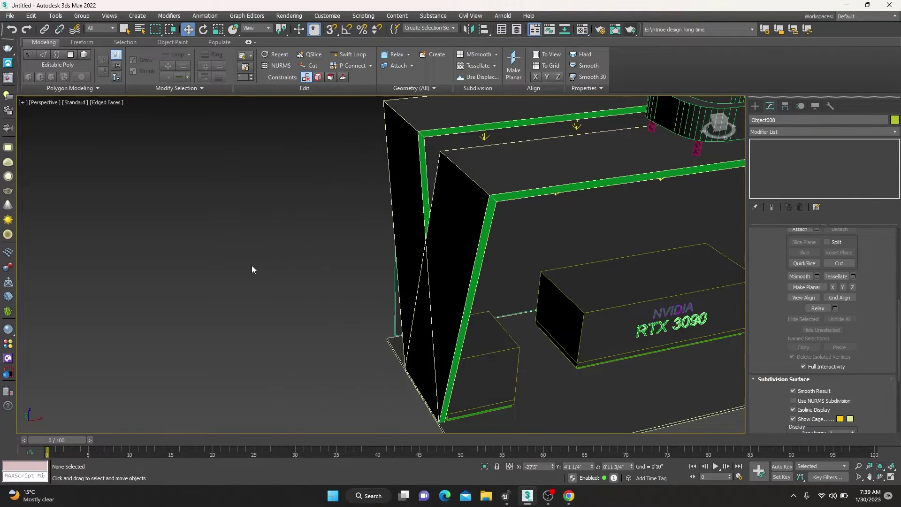
left_click(237, 295)
scroll(237, 296, "down", 4)
key("alt+w")
key("alt+w")
Draw a Plane in the Top view around the whole booth.
scroll(324, 296, "down", 3)
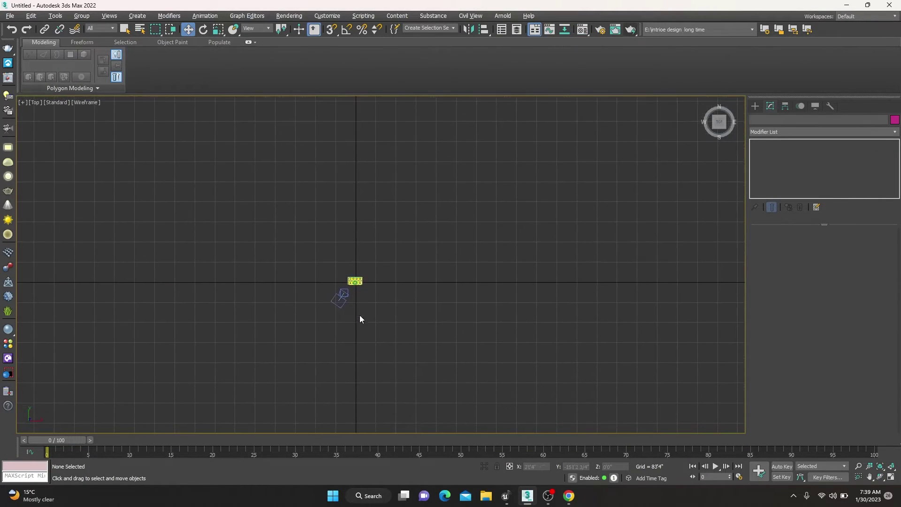
scroll(360, 315, "up", 3)
left_click(755, 107)
left_click(755, 121)
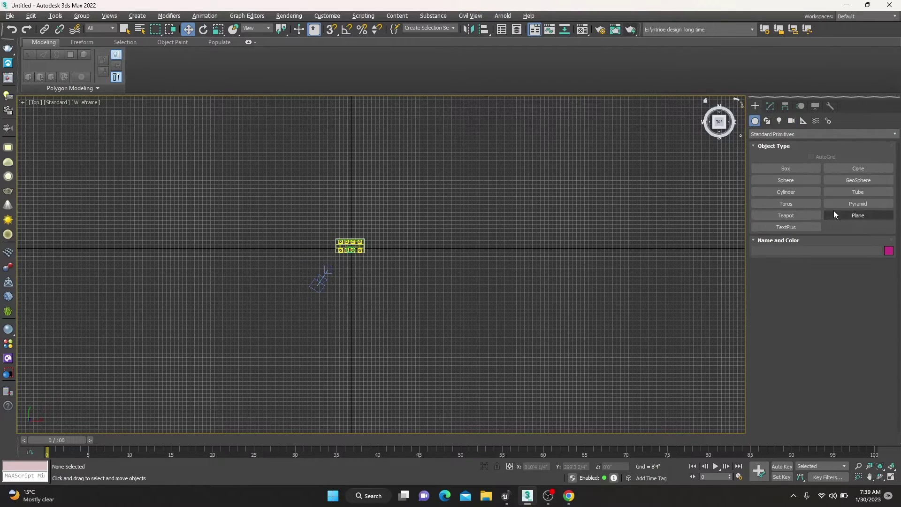
left_click(858, 215)
left_click_drag(245, 199, 451, 326)
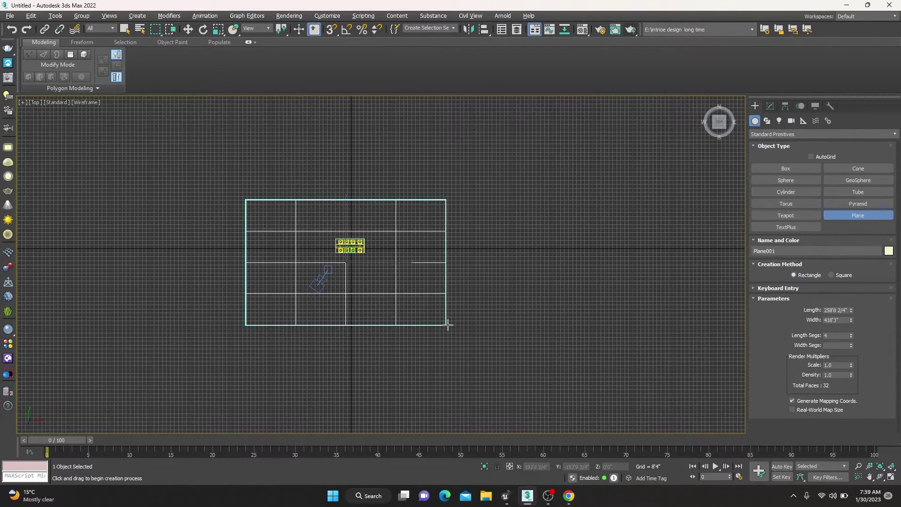
key("w")
Convert the floor plane to Editable Poly and check it in the perspective view.
scroll(401, 311, "up", 3)
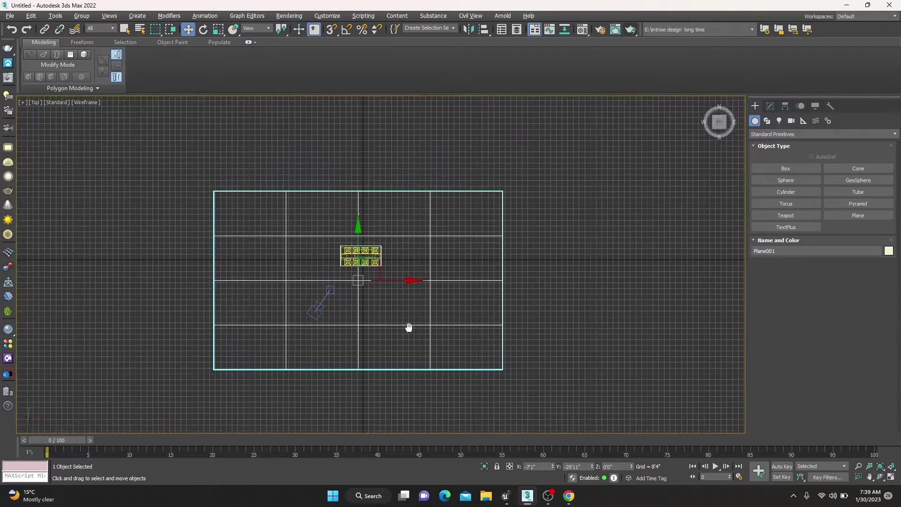
middle_click_drag(362, 284, 484, 331)
right_click(508, 332)
left_click(643, 443)
key("alt+w")
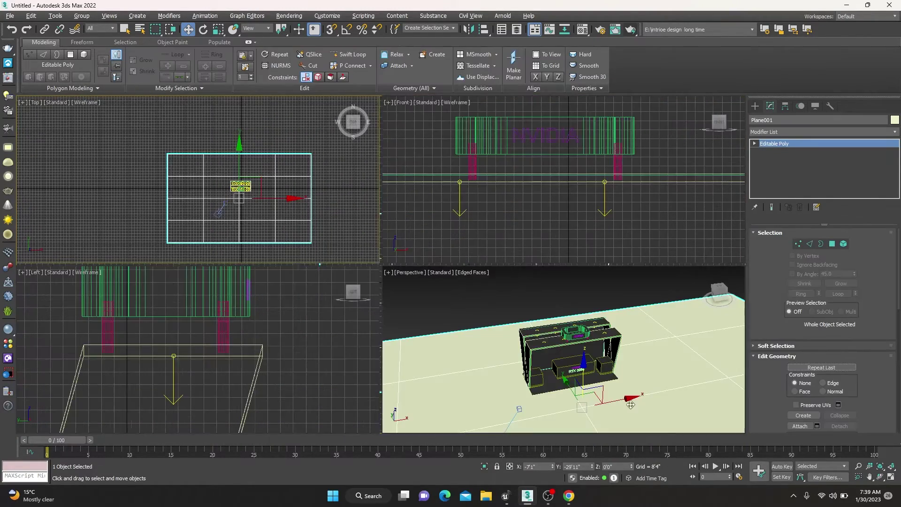
key("alt+w")
scroll(407, 359, "up", 3)
scroll(407, 359, "down", 5)
middle_click_drag(407, 359, 344, 381, "alt")
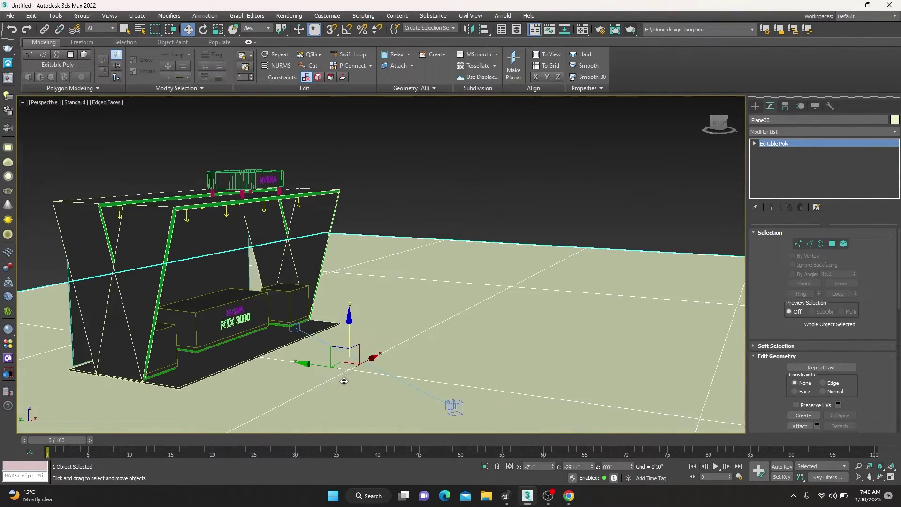
key("alt+w")
key("alt+w")
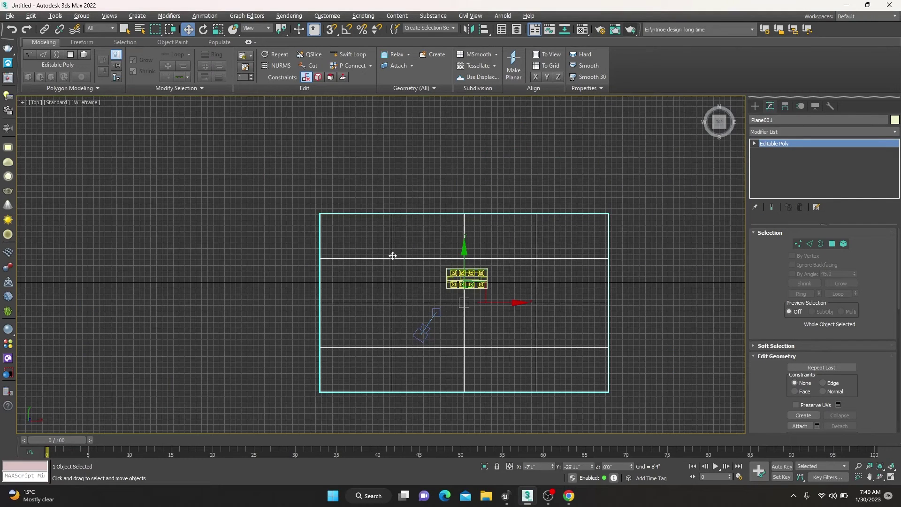
Turn on quick edge-loop insertion and pan the Top view toward the plane's corner.
left_click(348, 55)
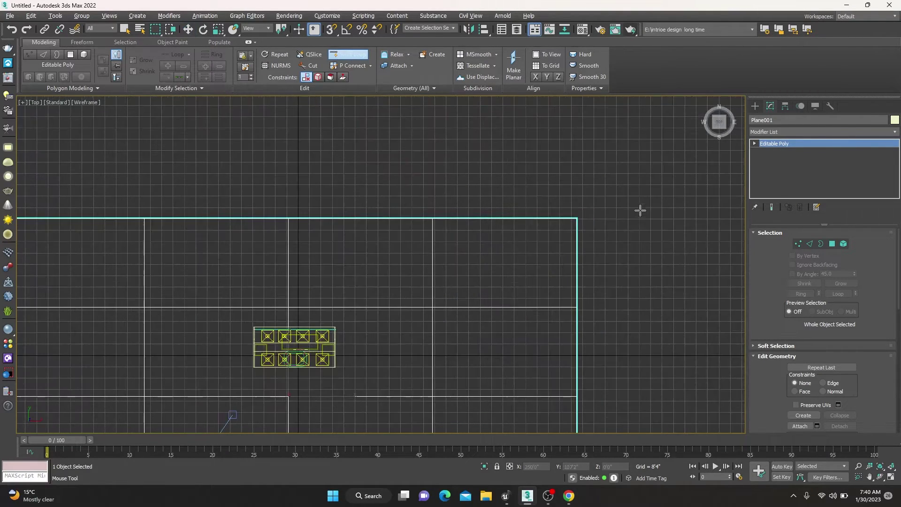
scroll(639, 209, "up", 3)
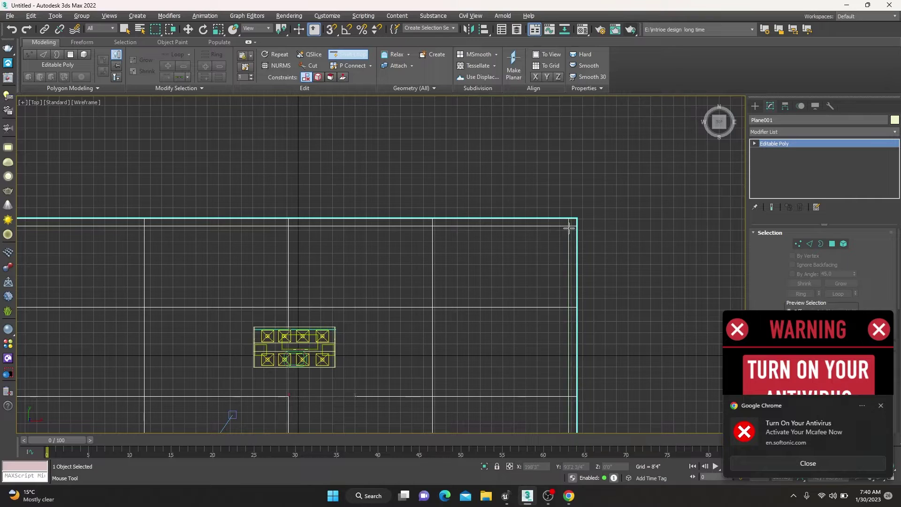
middle_click_drag(572, 228, 620, 224)
scroll(290, 201, "down", 4)
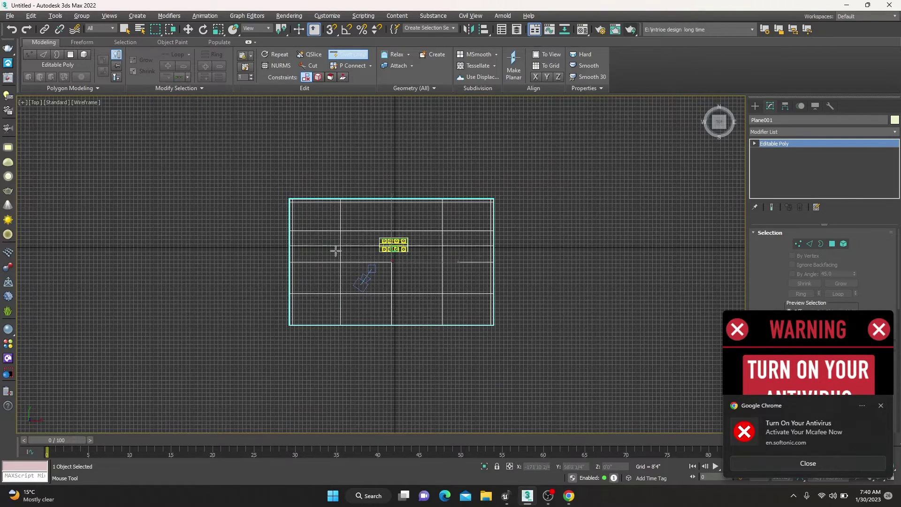
scroll(276, 330, "up", 4)
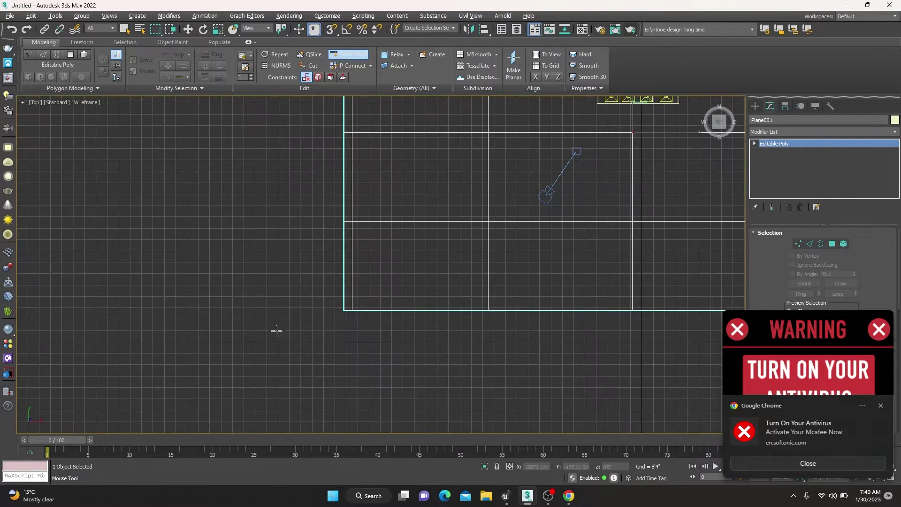
left_click(880, 406)
middle_click_drag(654, 285, 536, 399)
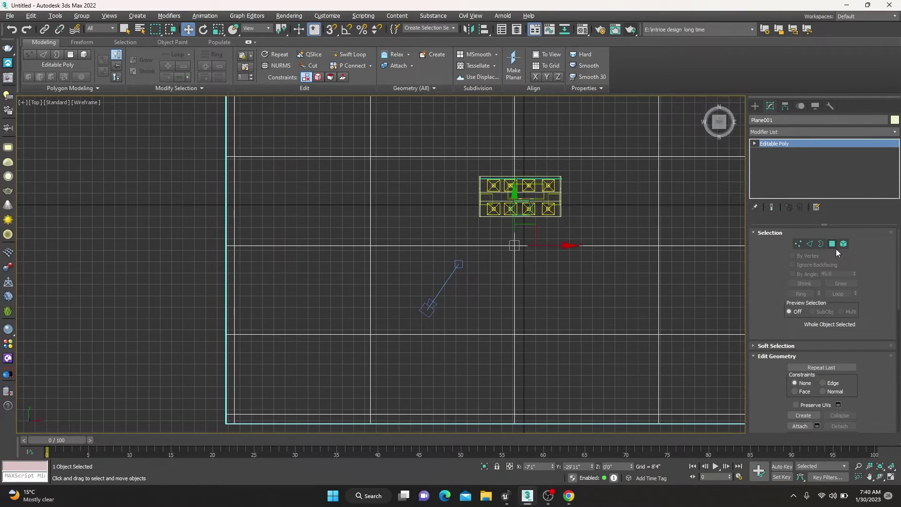
Select the plane's bottom and left border polygons.
key("4")
left_click(287, 417)
left_click(230, 419, "shift")
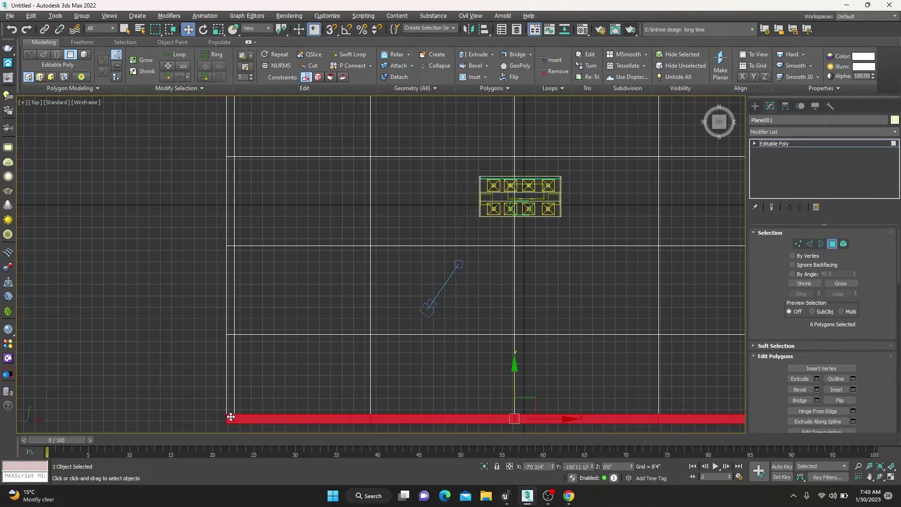
left_click(231, 390, "shift")
scroll(232, 390, "down", 3)
scroll(303, 283, "up", 6)
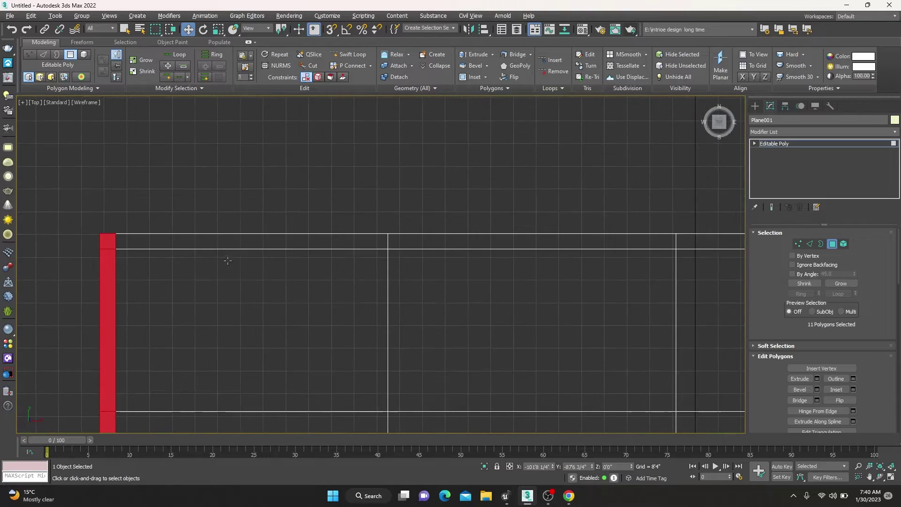
Add the top border and remaining plane polygons to the selection.
left_click(228, 243, "shift")
left_click(418, 248, "shift")
scroll(418, 244, "down", 2)
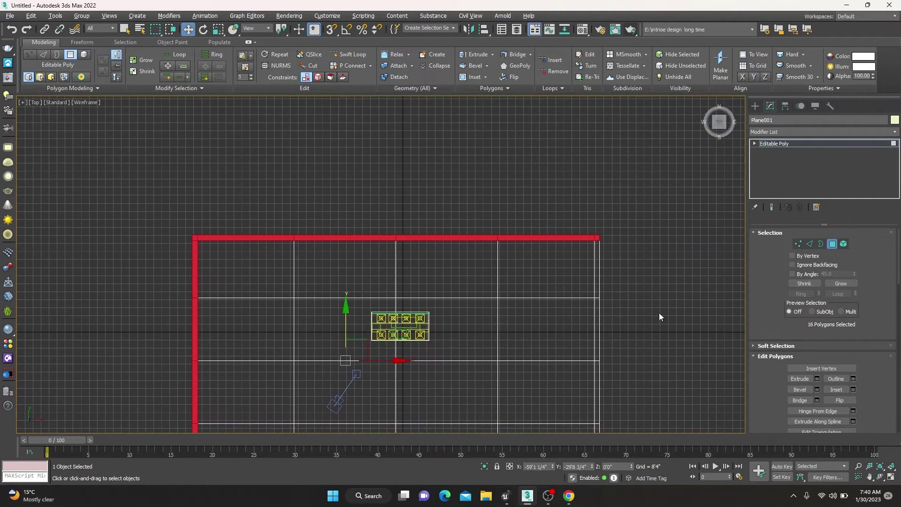
scroll(659, 316, "up", 3)
left_click(526, 227, "shift")
left_click(526, 320, "shift")
scroll(528, 328, "down", 5)
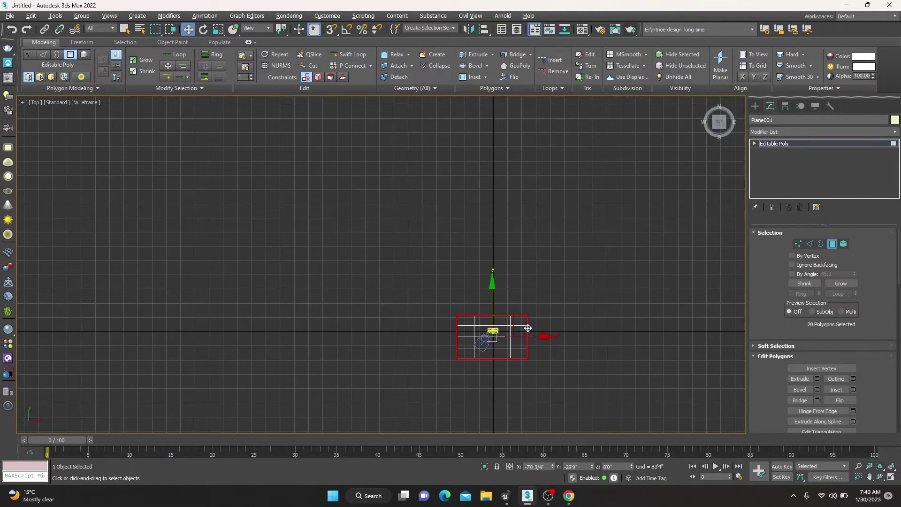
Extrude the selected polygons upward into tall walls around the booth.
key("alt+w")
key("alt+w")
right_click(555, 335)
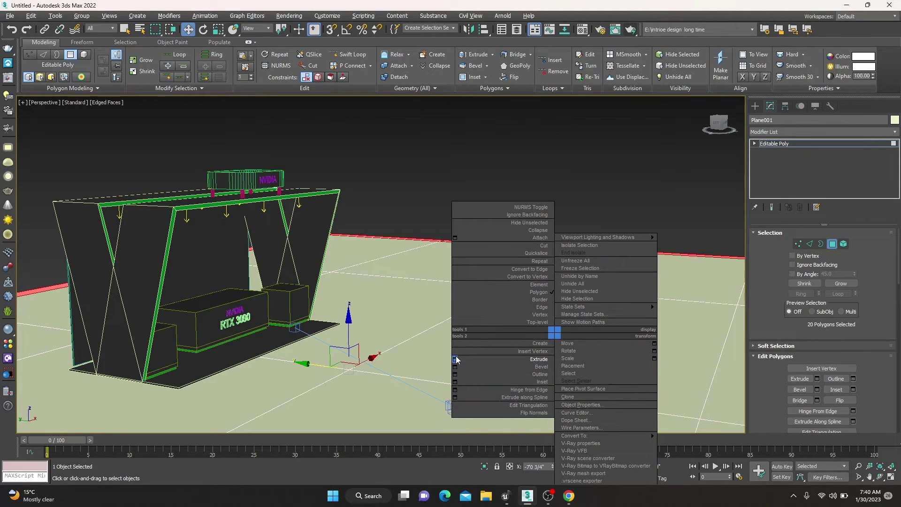
left_click(481, 358)
scroll(456, 367, "down", 3)
left_click_drag(385, 283, 279, 341)
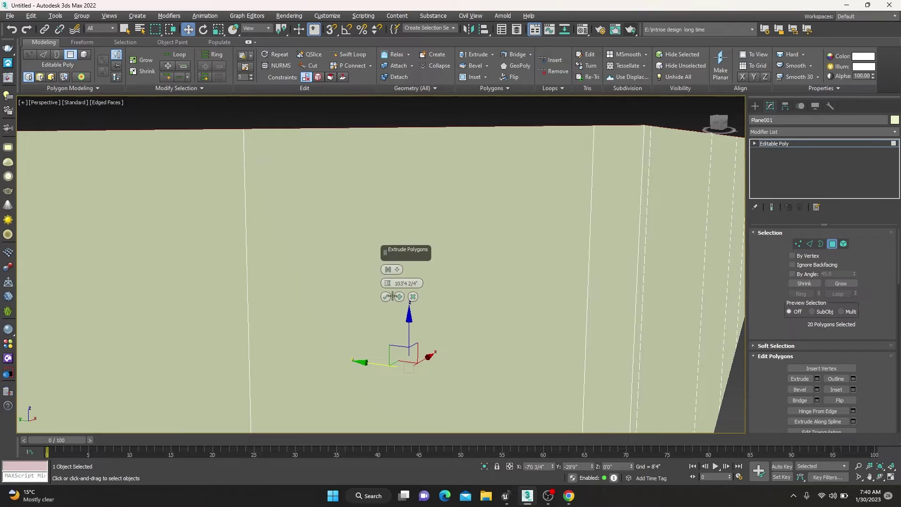
left_click(393, 296)
scroll(389, 310, "down", 4)
Apply the dark 01 - Default material to the walls and the whole room.
key("m")
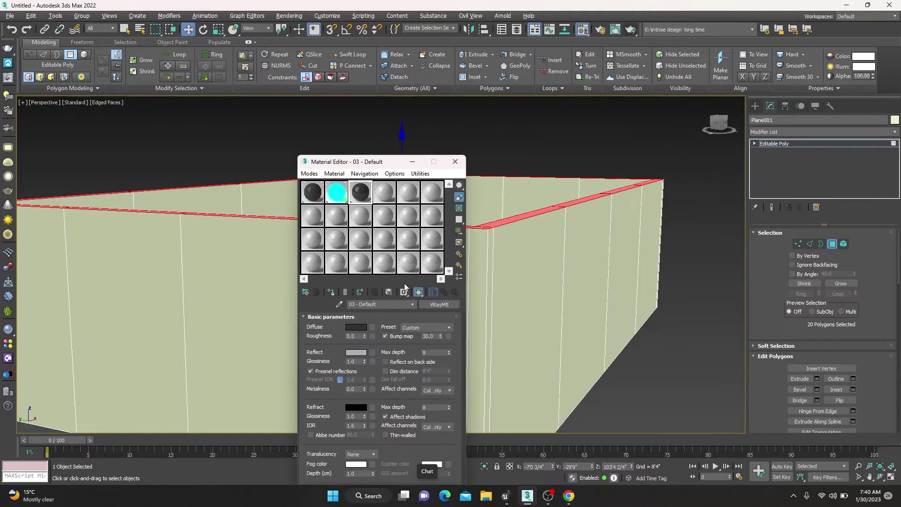
left_click(313, 192)
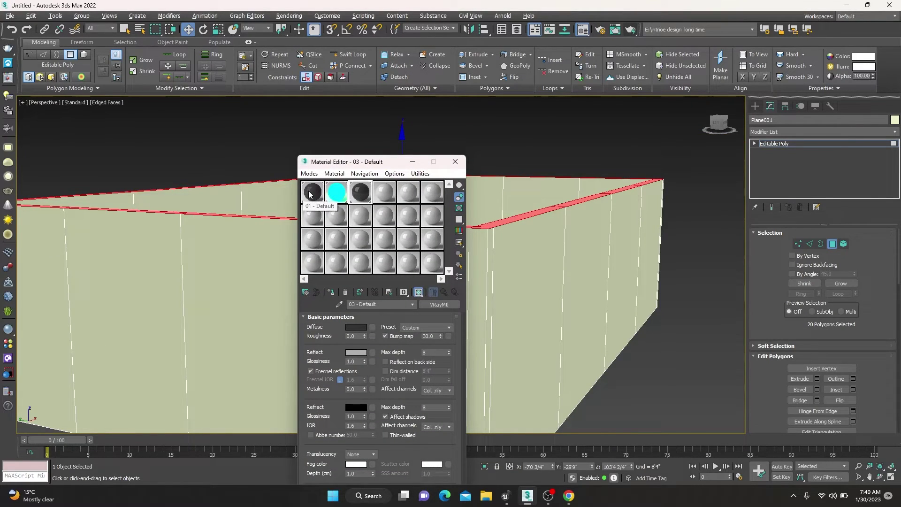
left_click(331, 292)
left_click(456, 162)
left_click(542, 316)
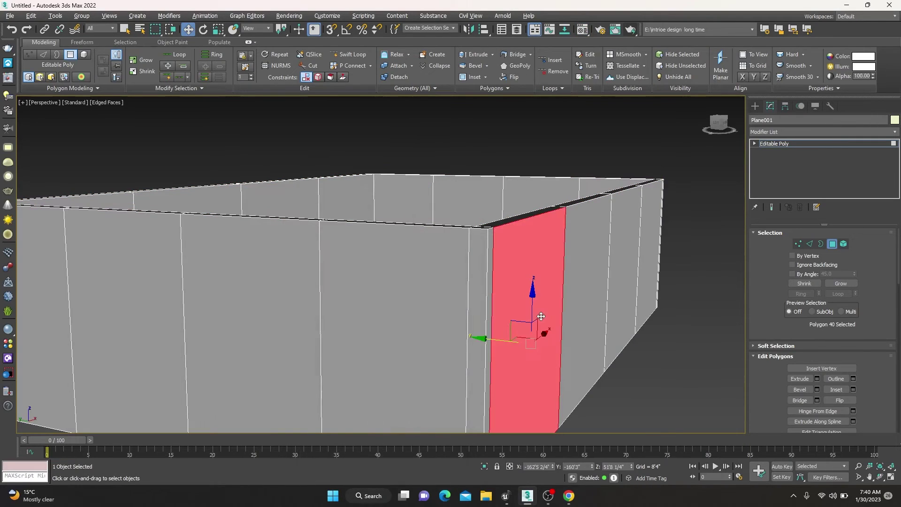
left_click(691, 372)
left_click(802, 144)
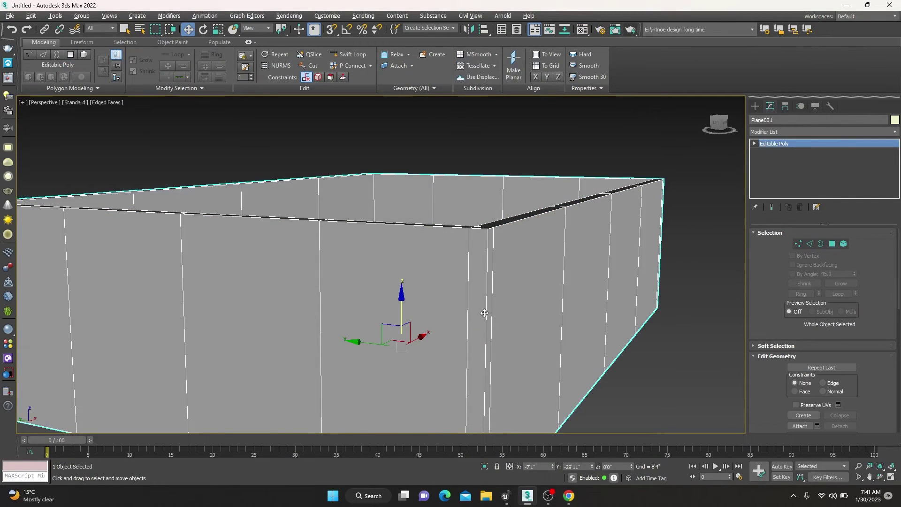
key("m")
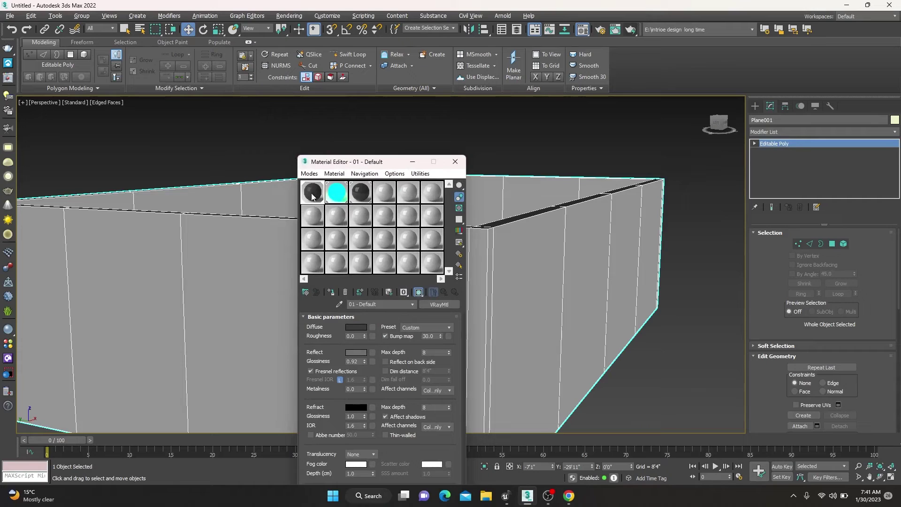
left_click(331, 292)
left_click(272, 271)
Draw a VRayLight plane over the booth area in the maximized Top view.
left_click(456, 161)
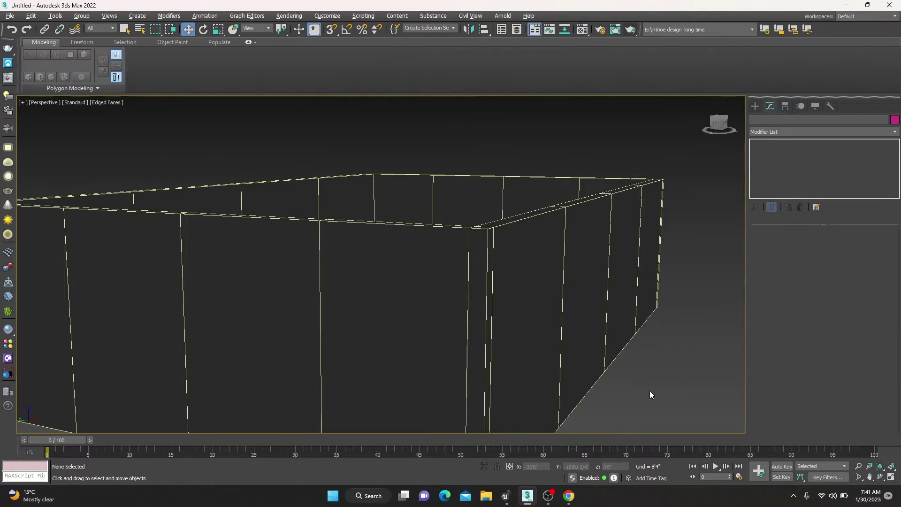
key("alt+w")
left_click(237, 233)
key("alt+w")
key("z")
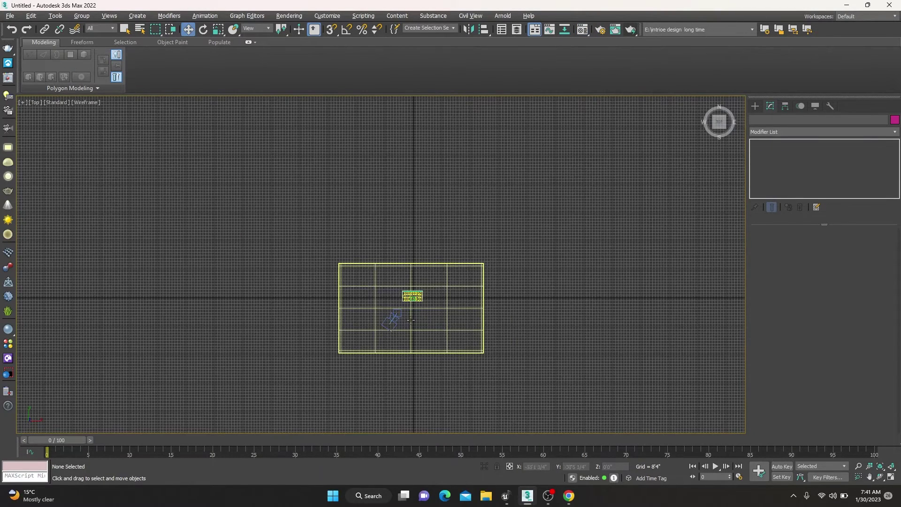
left_click(755, 106)
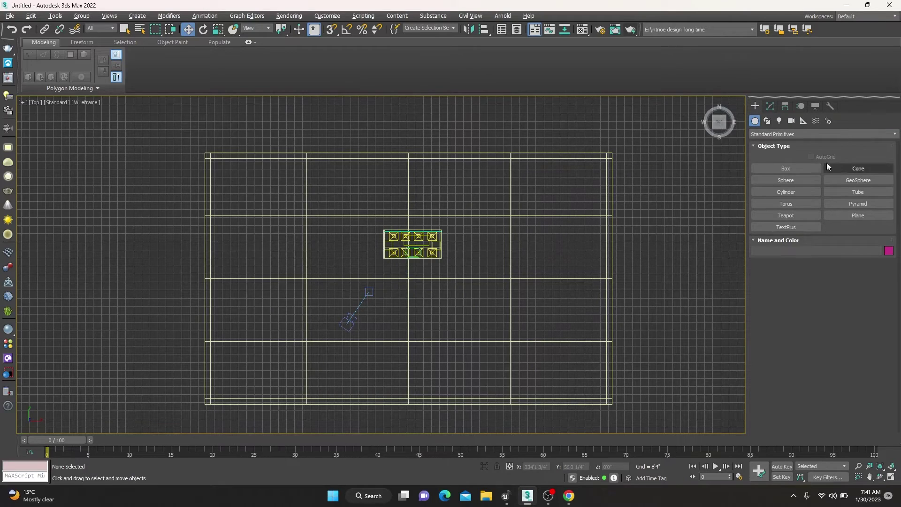
left_click(780, 120)
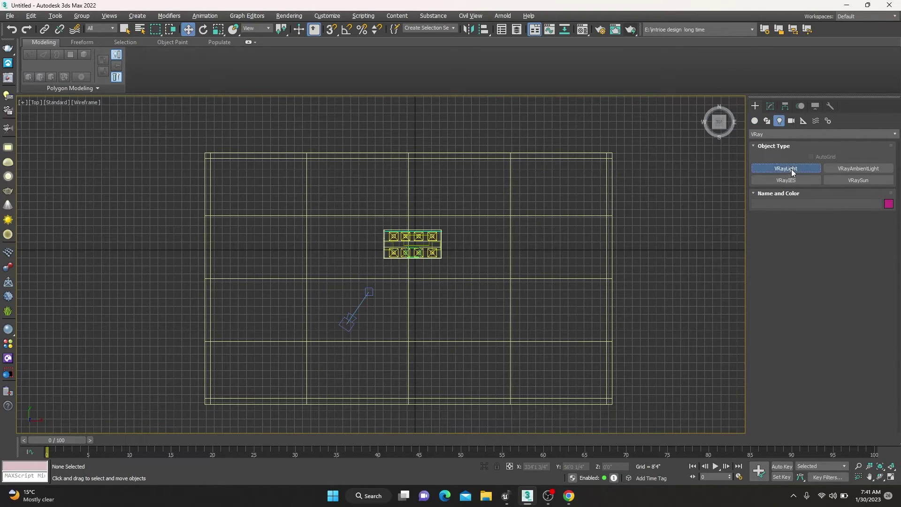
left_click(791, 169)
left_click_drag(372, 219, 474, 273)
Raise the plane light near the ceiling and set its Multiplier to 169.
key("alt+w")
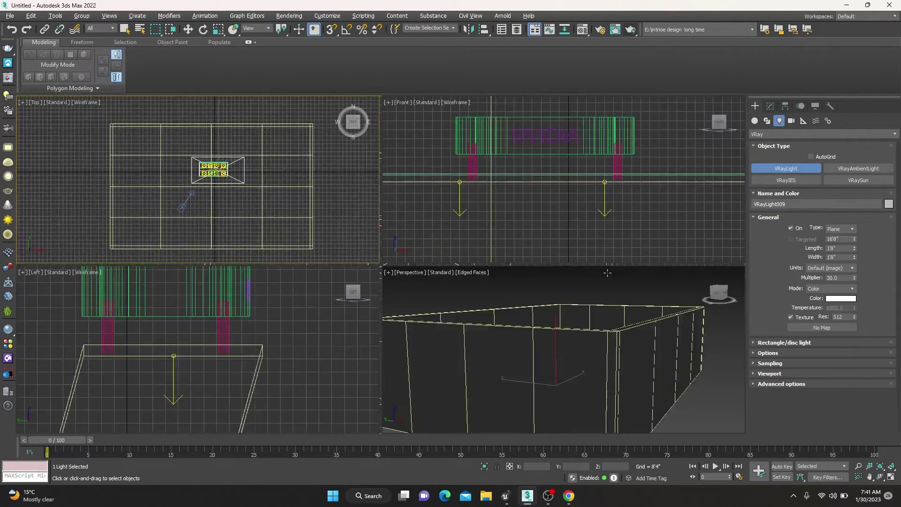
key("alt+w")
scroll(550, 255, "down", 8)
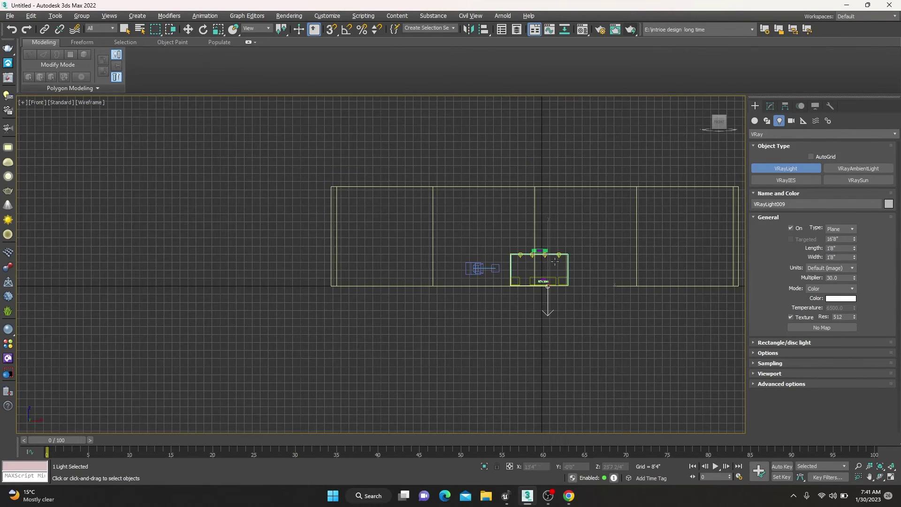
key("w")
left_click_drag(547, 243, 528, 140)
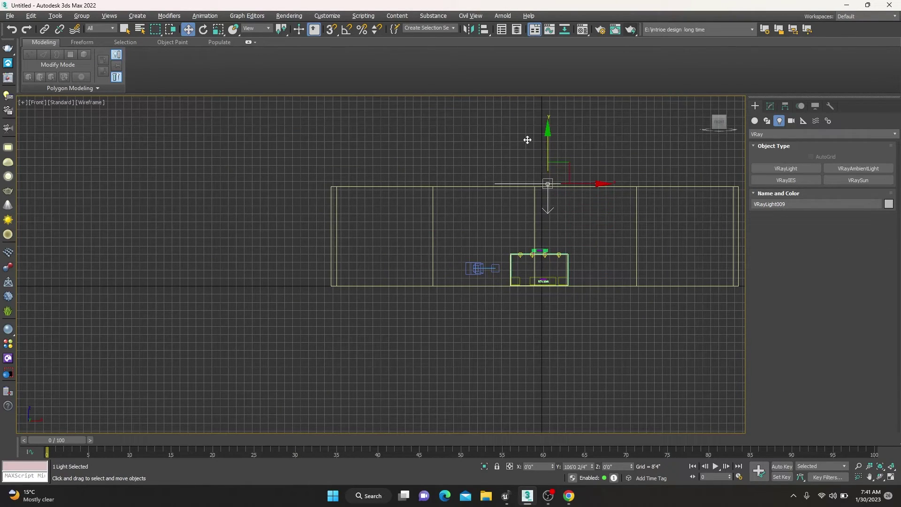
left_click(770, 107)
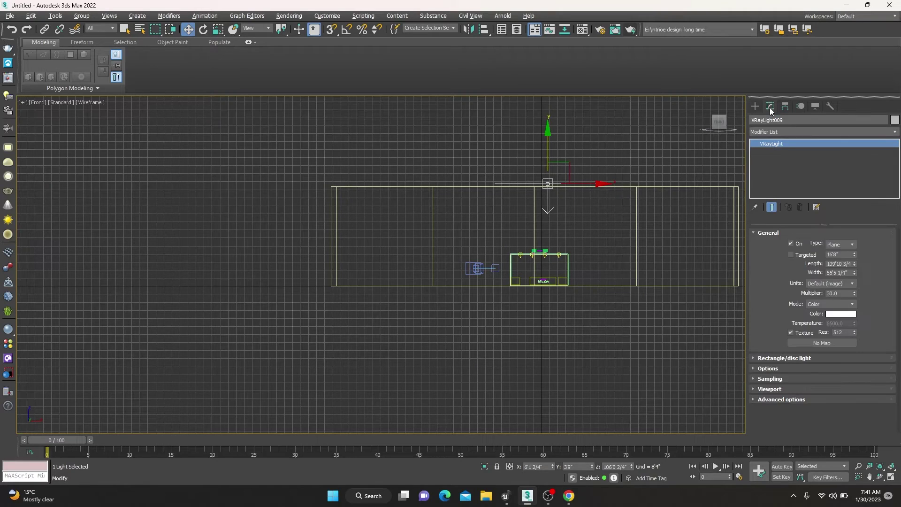
left_click_drag(855, 292, 840, 230)
Shift-drag an instance clone of the plane light beside the original.
key("alt+w")
key("alt+w")
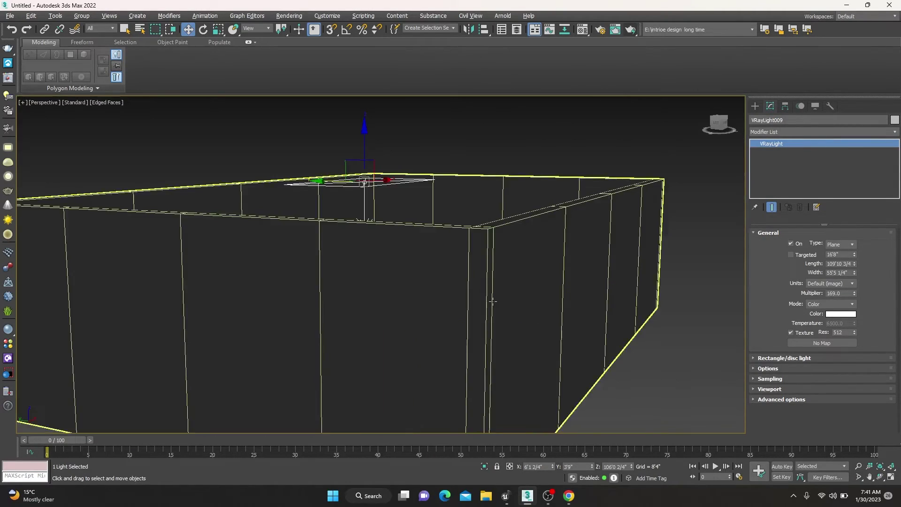
middle_click_drag(417, 366, 397, 213, "alt")
key("e")
key("w")
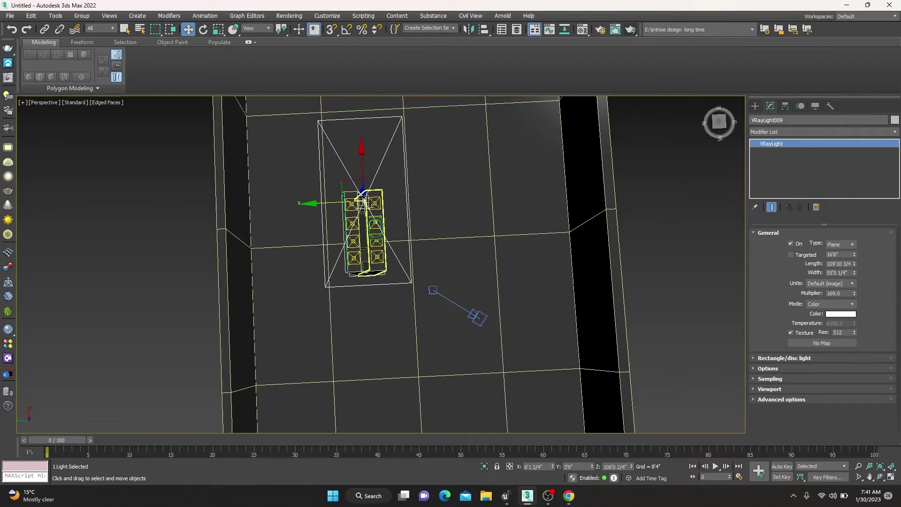
left_click_drag(326, 206, 452, 207, "shift")
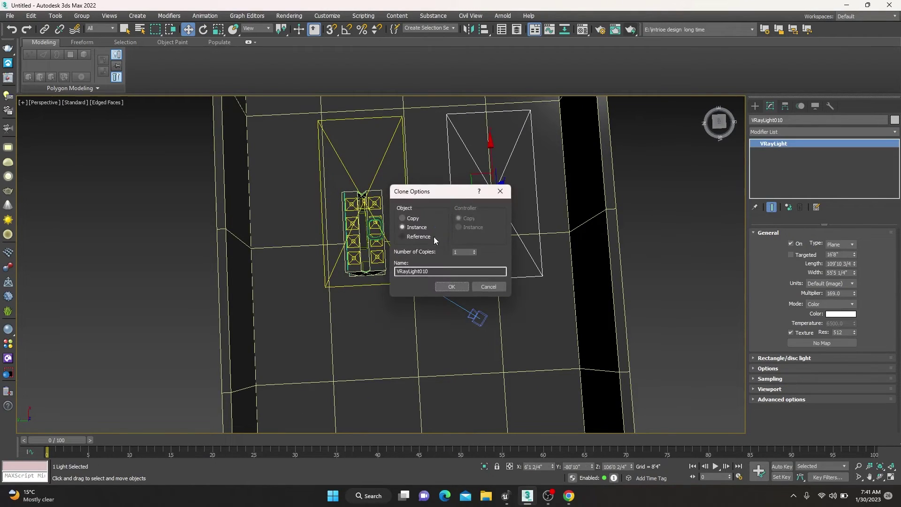
left_click(453, 287)
left_click(467, 267)
Rotate and slightly lower the cloned light so it tilts toward the counter.
key("r")
key("e")
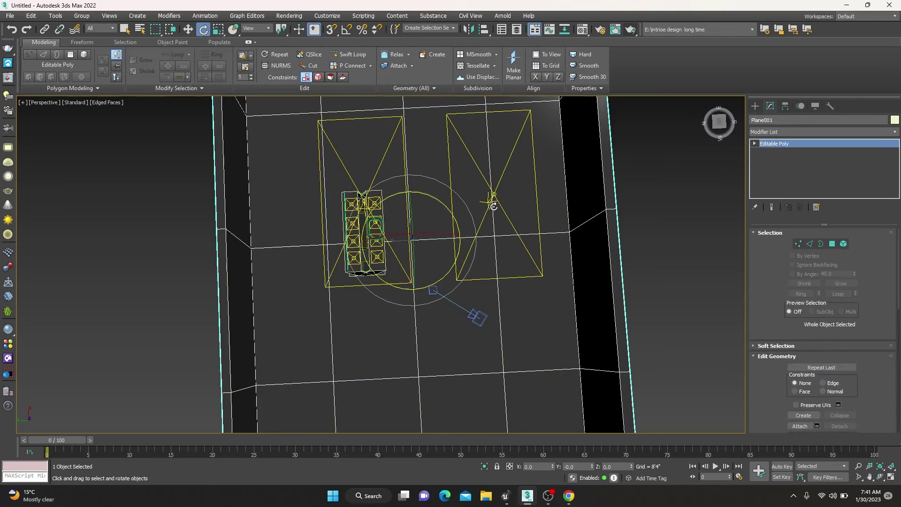
left_click(491, 202)
left_click_drag(497, 186, 499, 188)
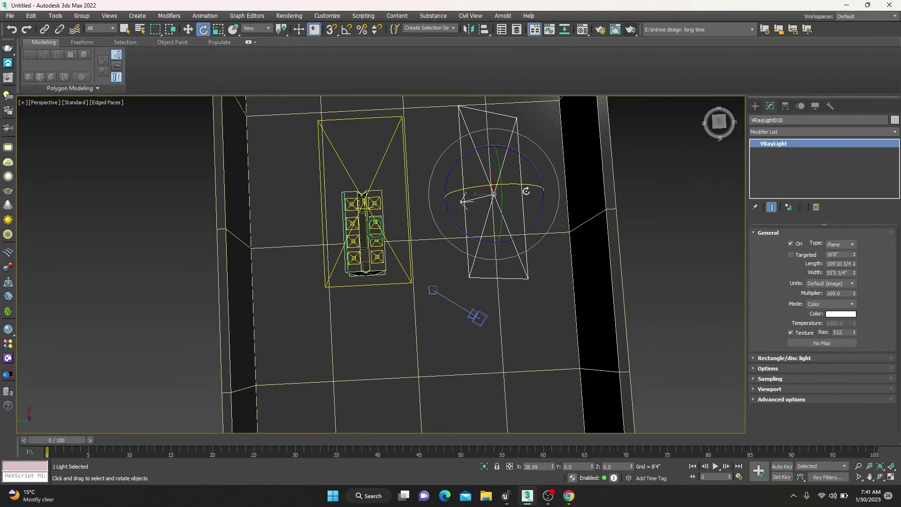
middle_click_drag(499, 188, 490, 167, "alt")
key("w")
left_click_drag(490, 168, 491, 197)
middle_click_drag(491, 197, 562, 239, "alt")
key("e")
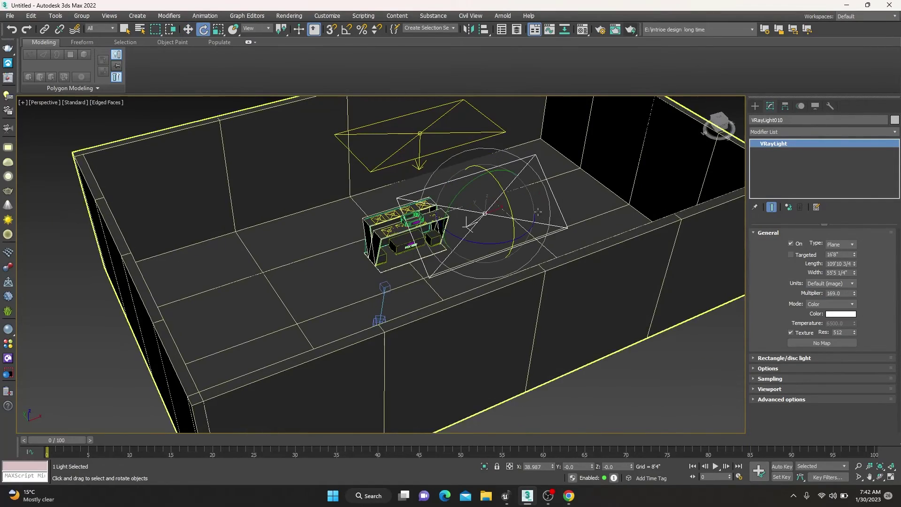
left_click_drag(562, 239, 526, 230)
Render a test from the camera view, then pan the camera so the booth shifts left.
key("c")
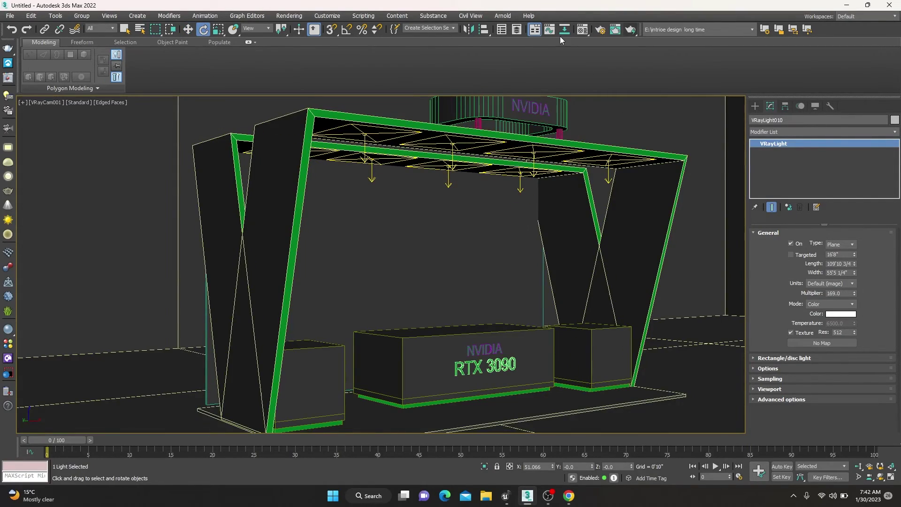
left_click(615, 29)
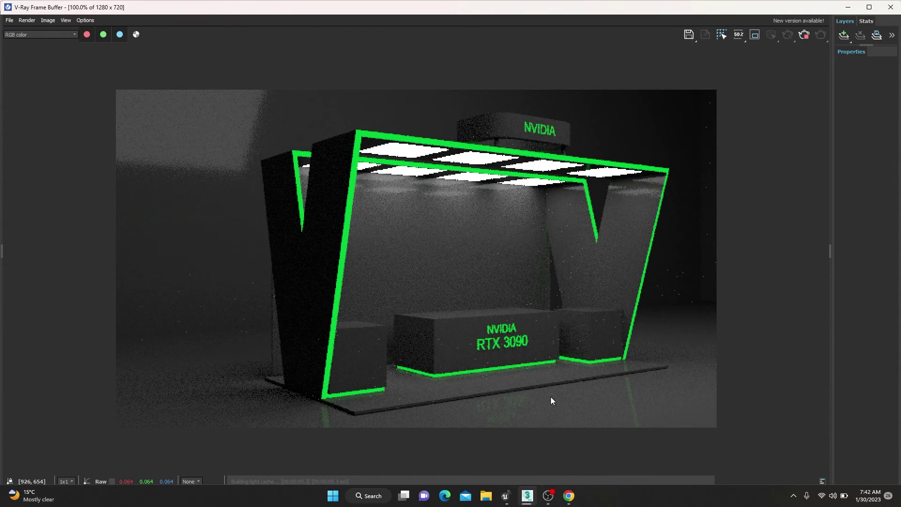
left_click(891, 7)
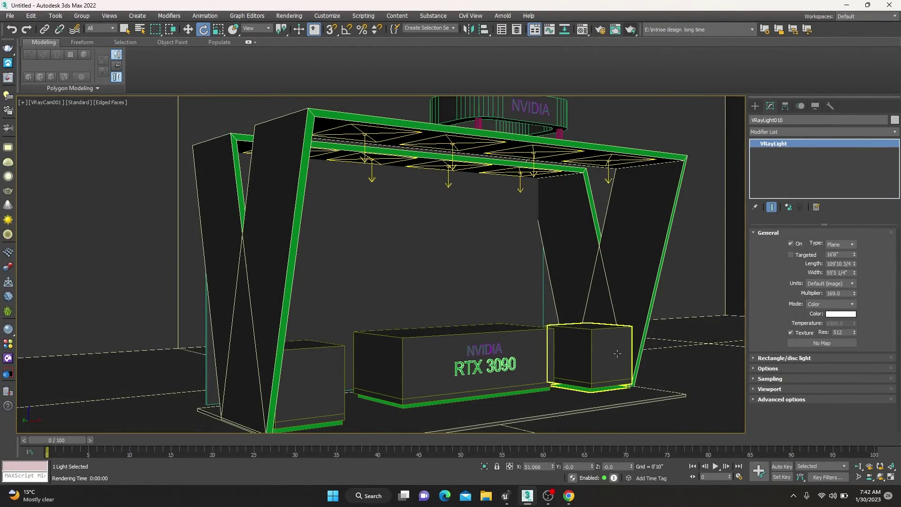
middle_click_drag(662, 348, 533, 337)
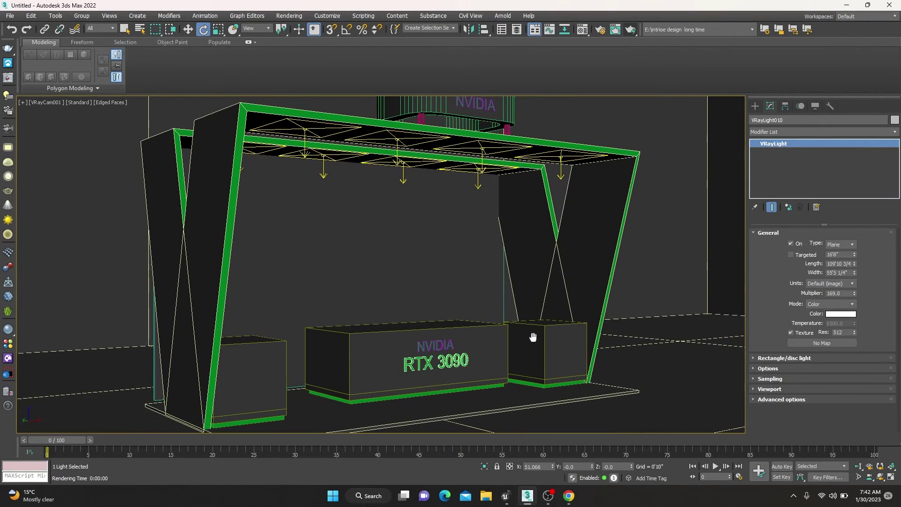
Change the glow intensity of the green trim VRayLightMtl in slot 02, then re-render the scene.
key("m")
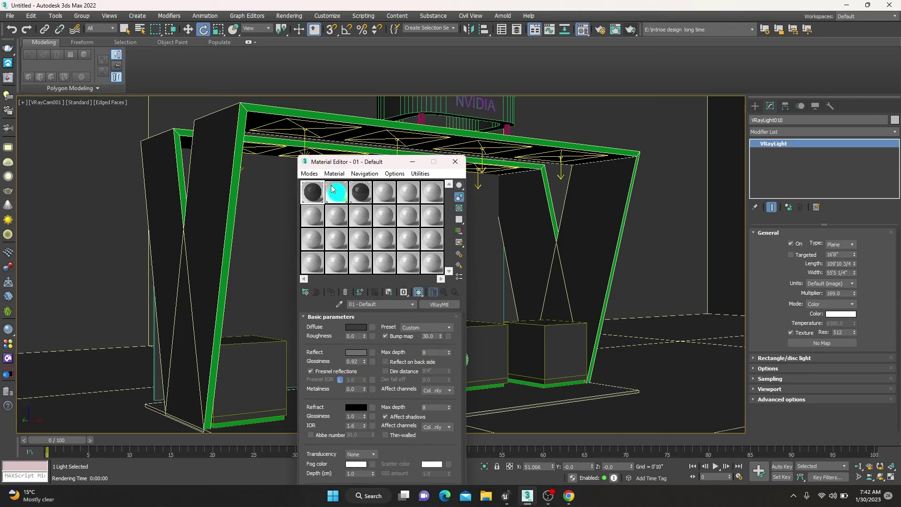
left_click(334, 190)
key("Return")
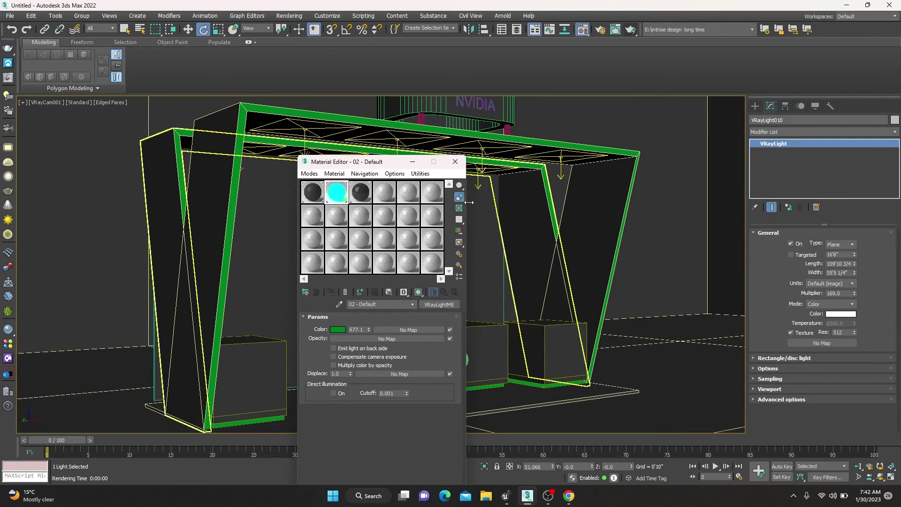
left_click(455, 161)
left_click(616, 29)
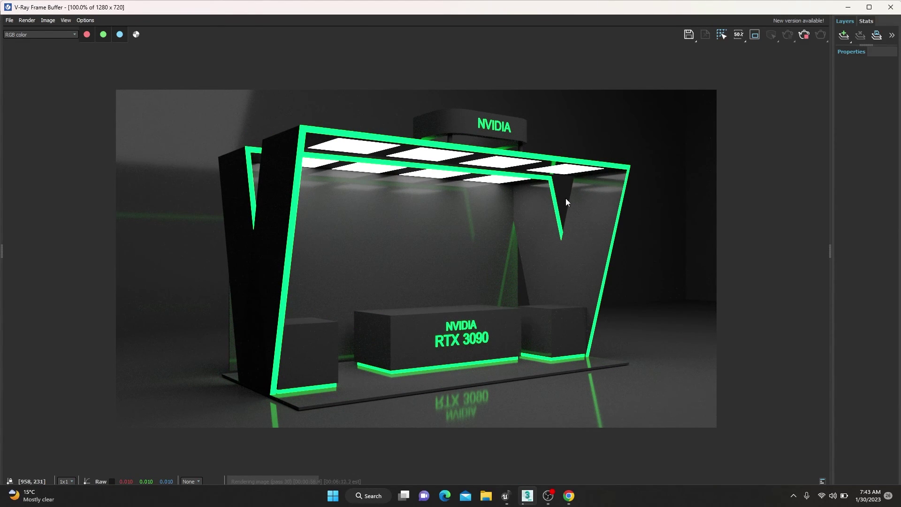
key("alt")
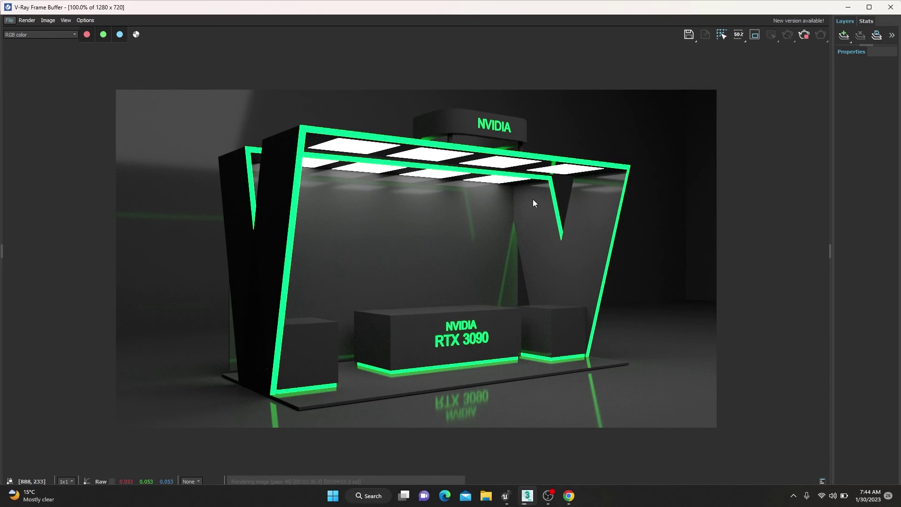